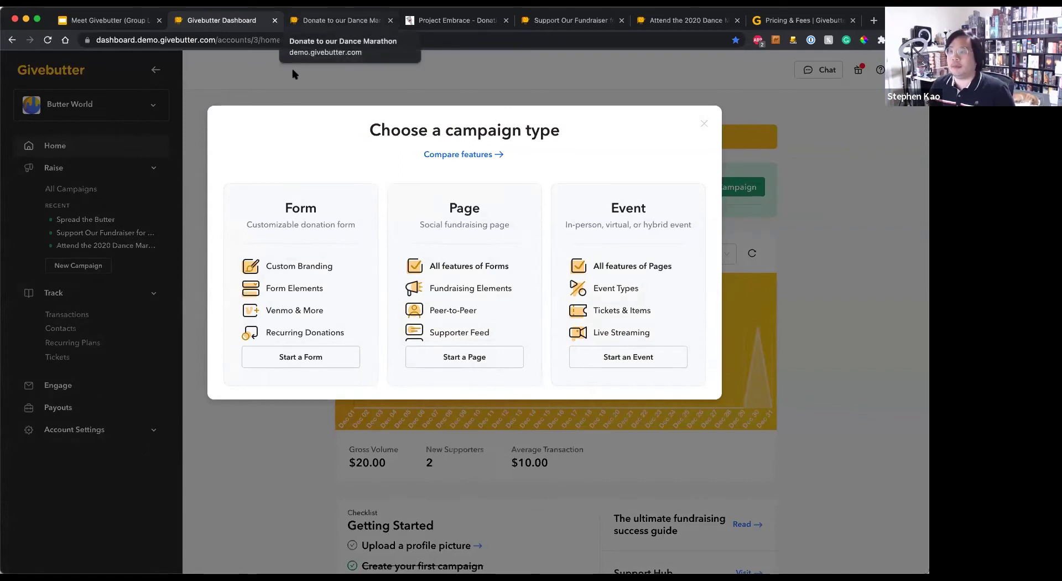
Open the Donate to our Dance Marathon form and examine its title, donation frequencies and suggested amounts.
left_click(309, 21)
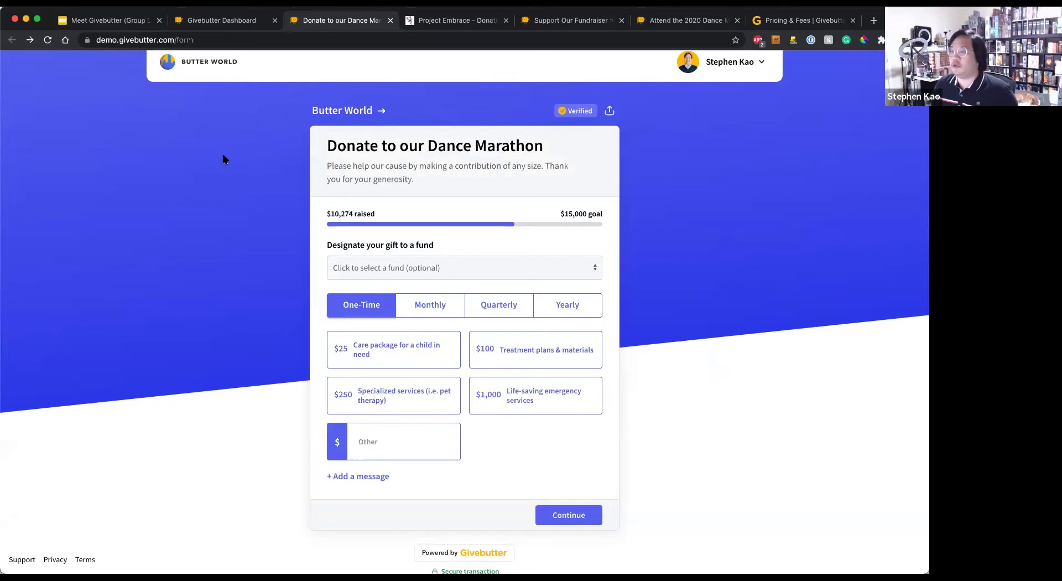
left_click_drag(454, 145, 327, 145)
left_click(412, 179)
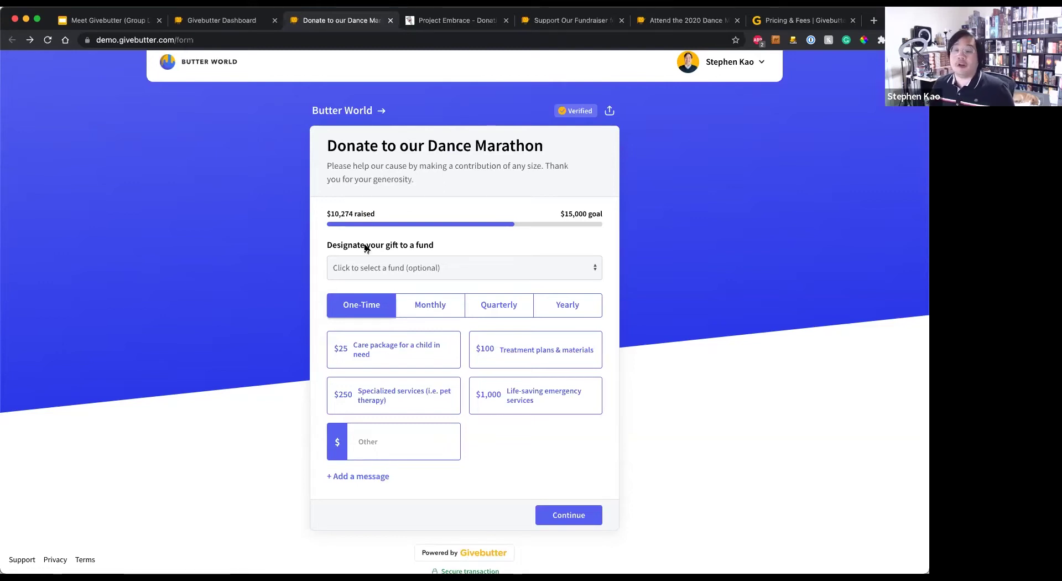
left_click(399, 305)
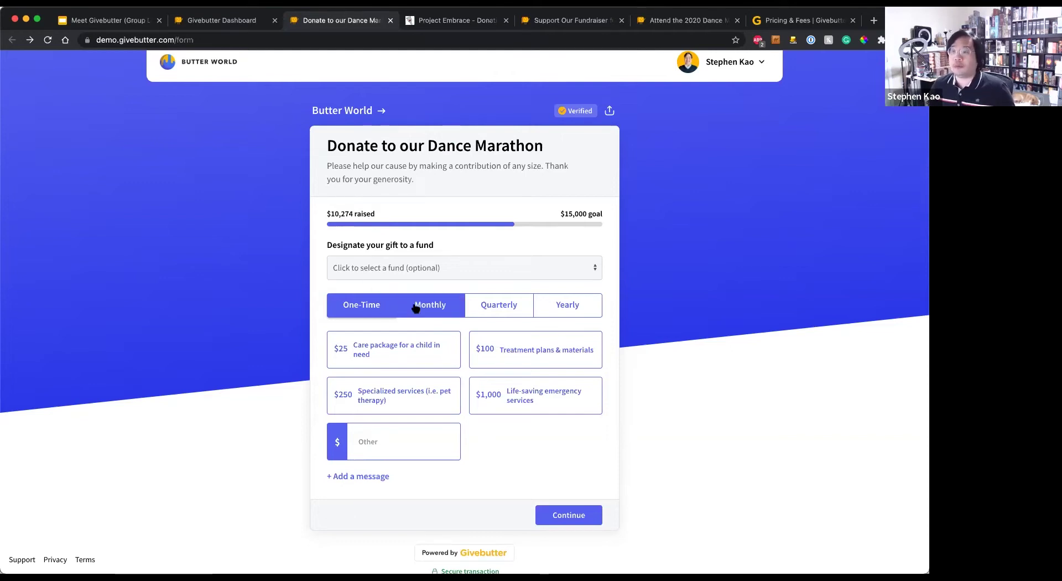
left_click(497, 311)
left_click(546, 310)
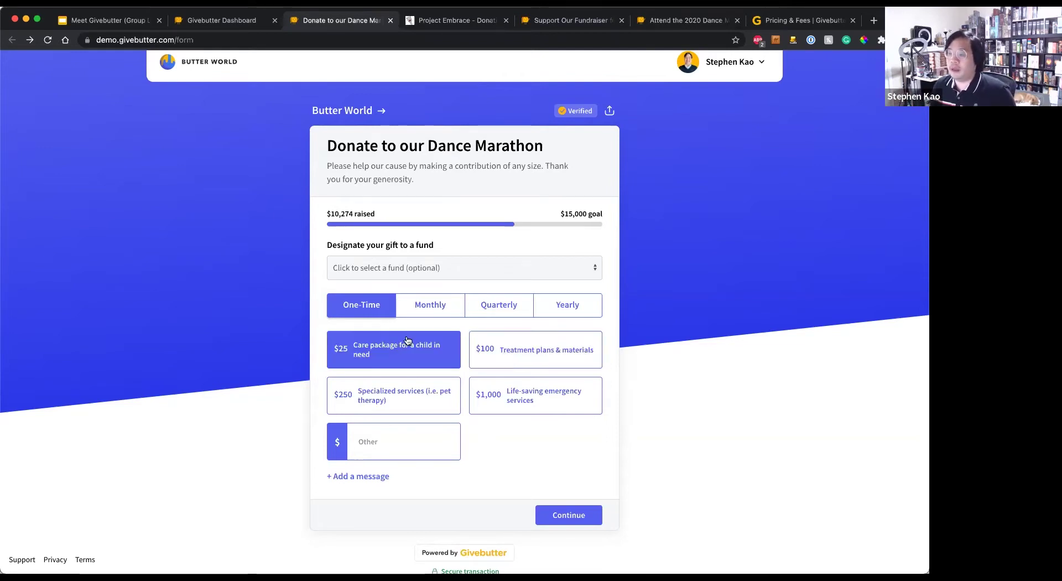
left_click(414, 356)
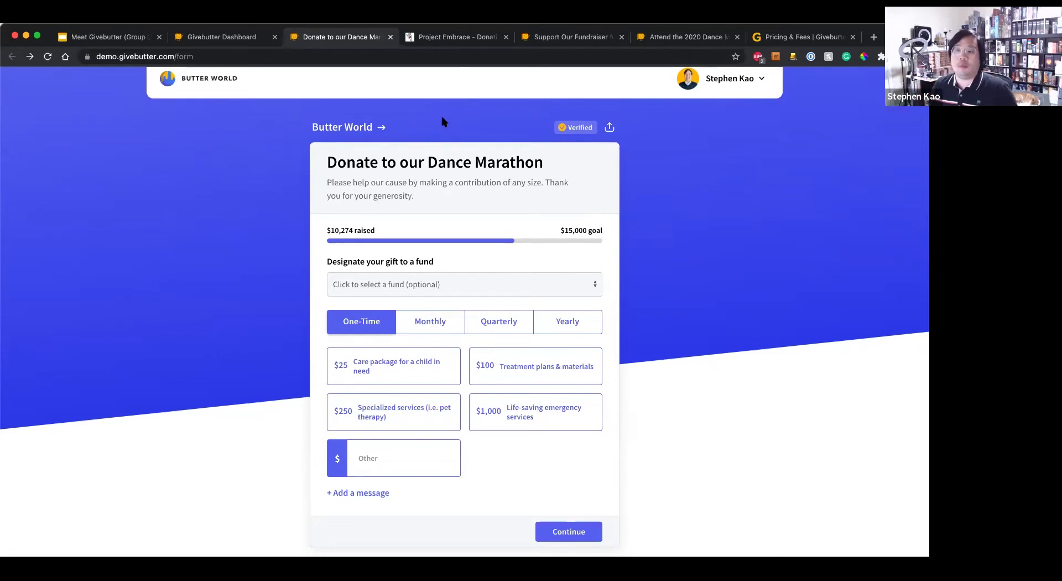
On the Project Embrace donation page, preview the final details of a $100 one-time donation and return to the amount selection.
left_click(451, 39)
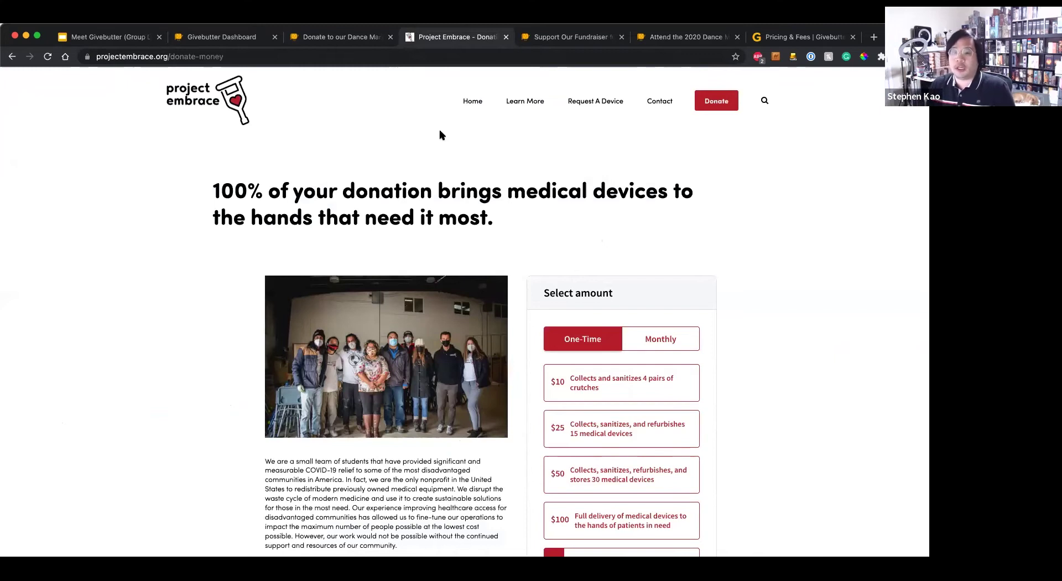
scroll(465, 221, "down", 3)
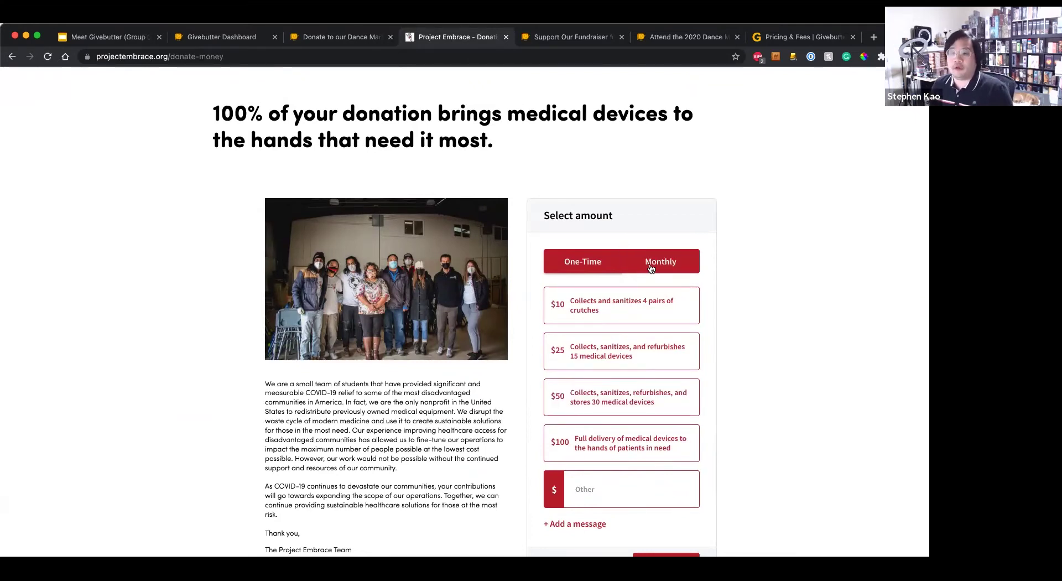
scroll(758, 301, "down", 1)
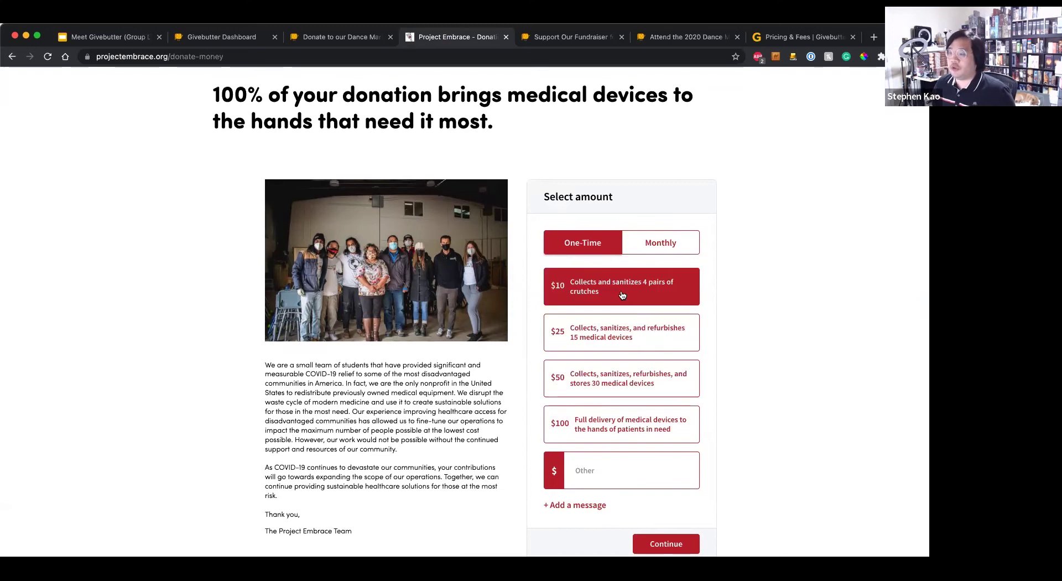
left_click(609, 425)
left_click(656, 544)
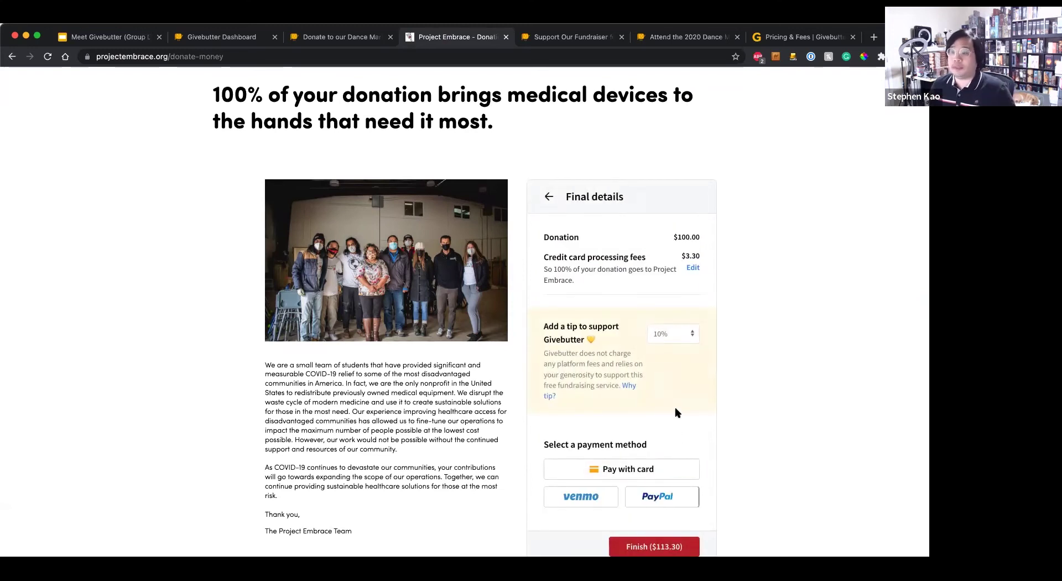
left_click(548, 197)
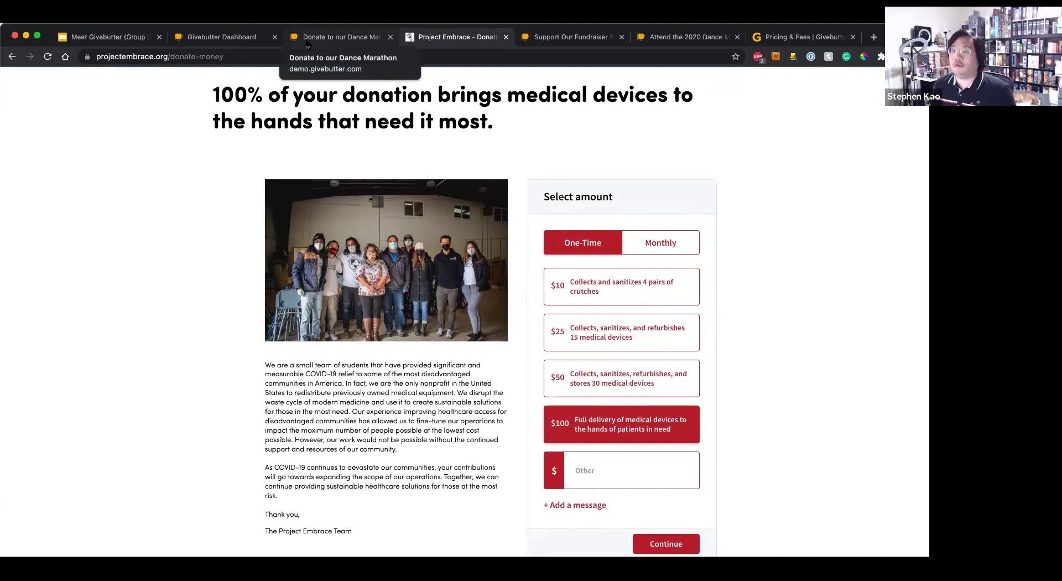
Open the Support Our Fundraiser for Dance Marathon page and view its donation form, closing it without donating.
left_click(529, 42)
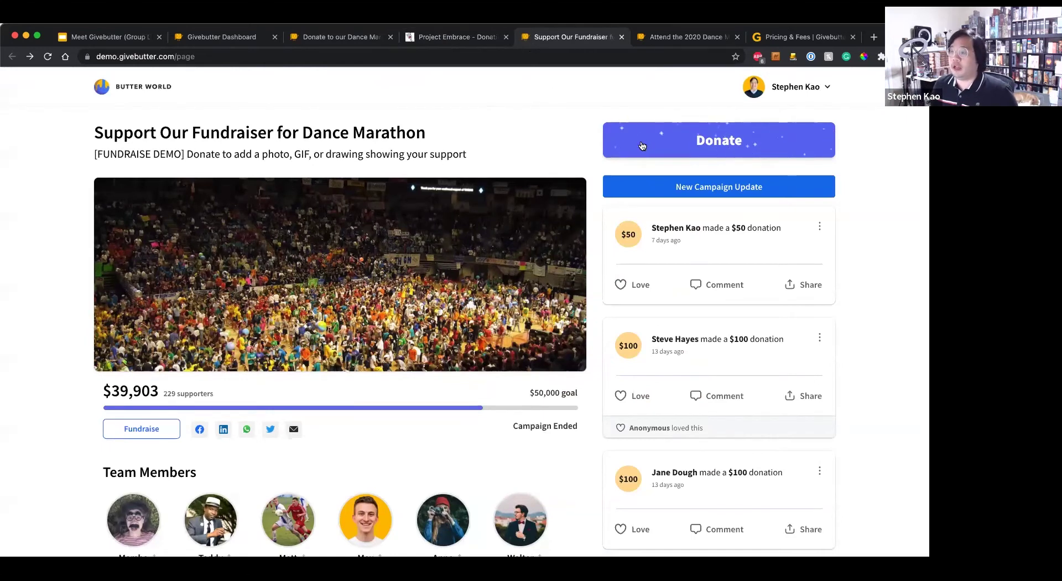
left_click(665, 143)
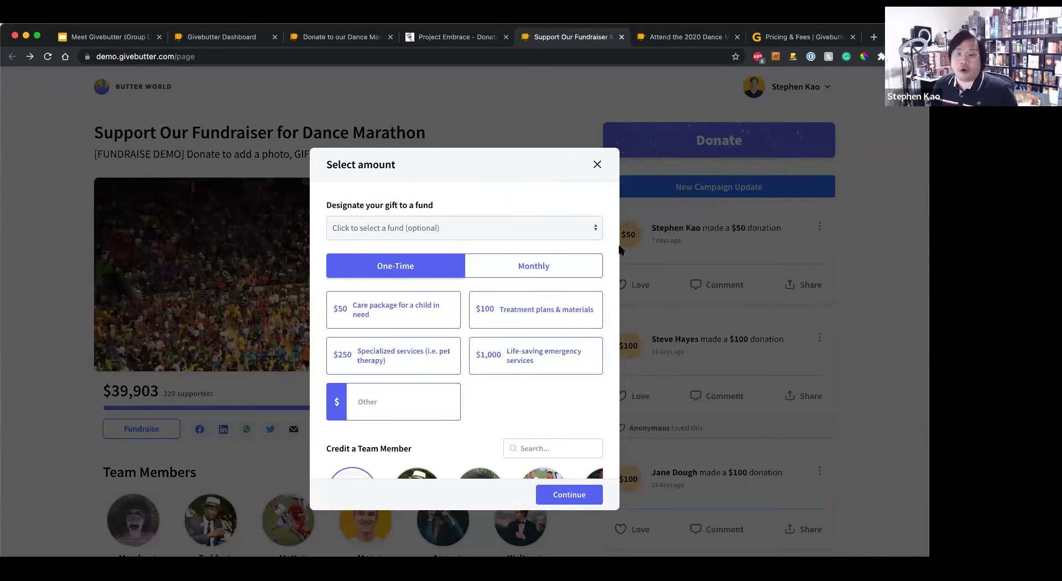
left_click(557, 326)
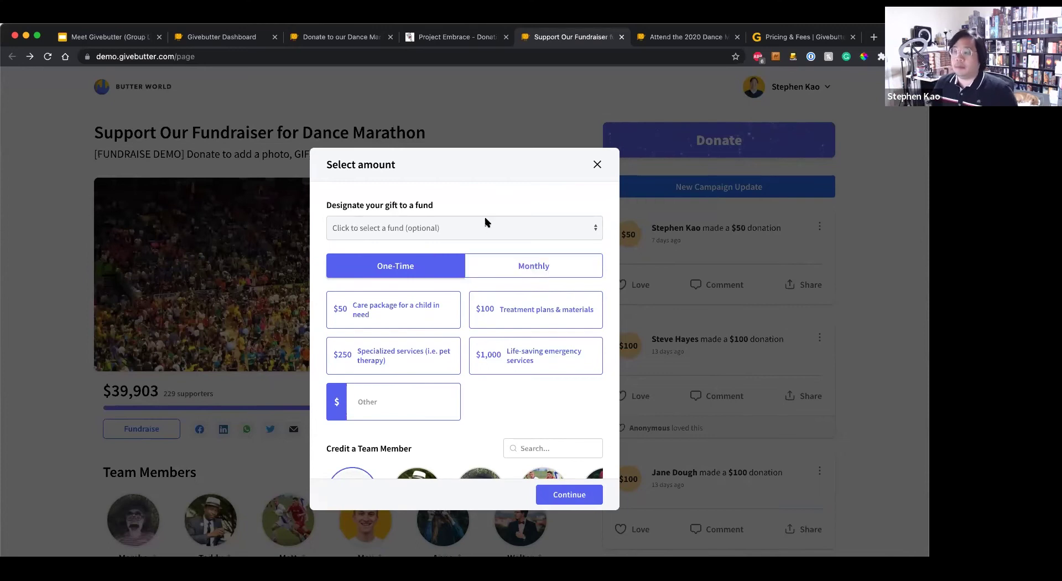
left_click(597, 163)
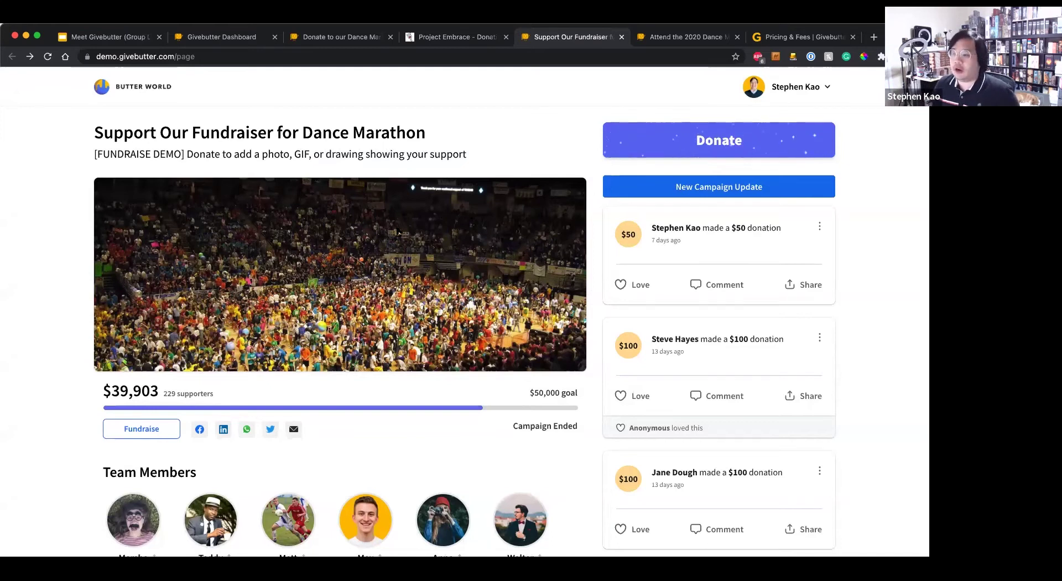
Examine the fundraiser page's goal progress, team members, organizer and story with its embedded video.
scroll(277, 309, "down", 3)
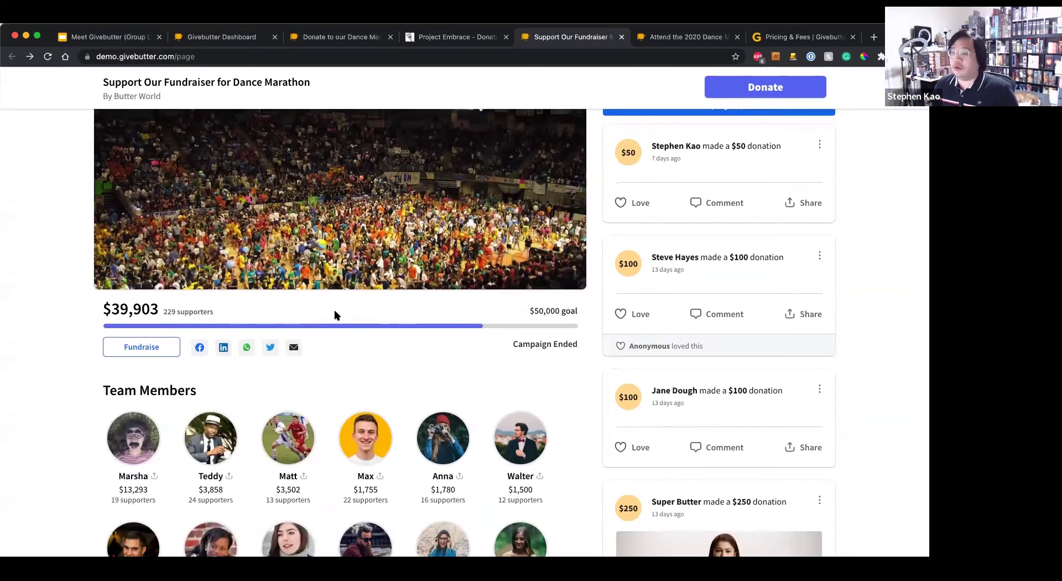
scroll(320, 316, "down", 5)
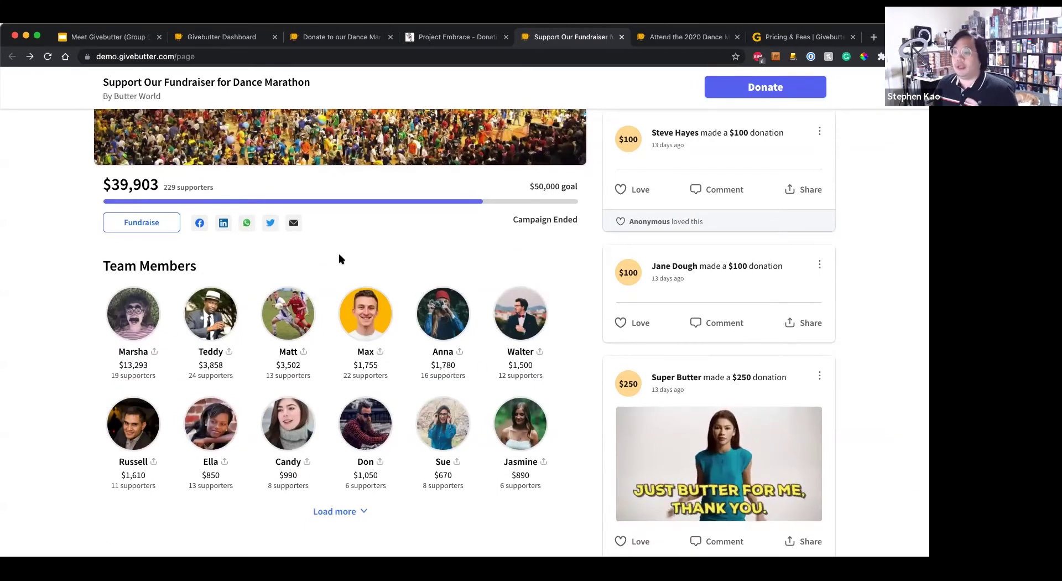
scroll(340, 258, "down", 2)
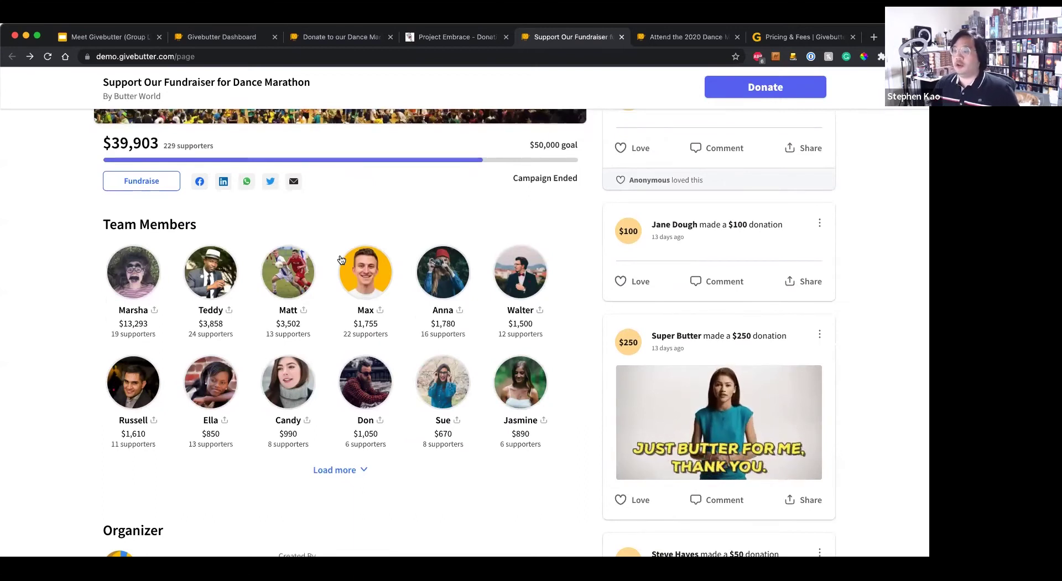
scroll(340, 260, "down", 3)
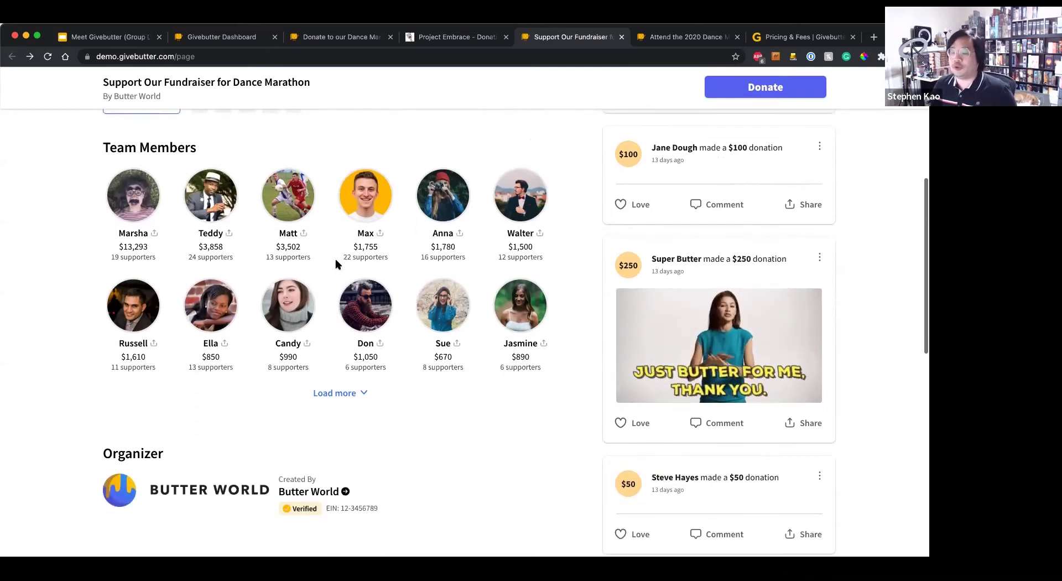
scroll(337, 268, "down", 3)
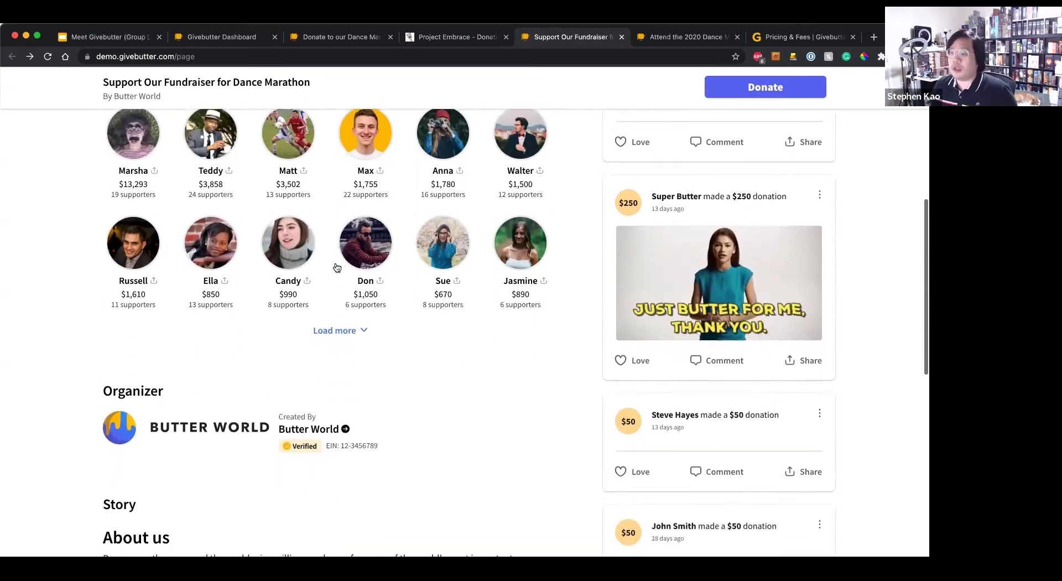
scroll(294, 288, "down", 3)
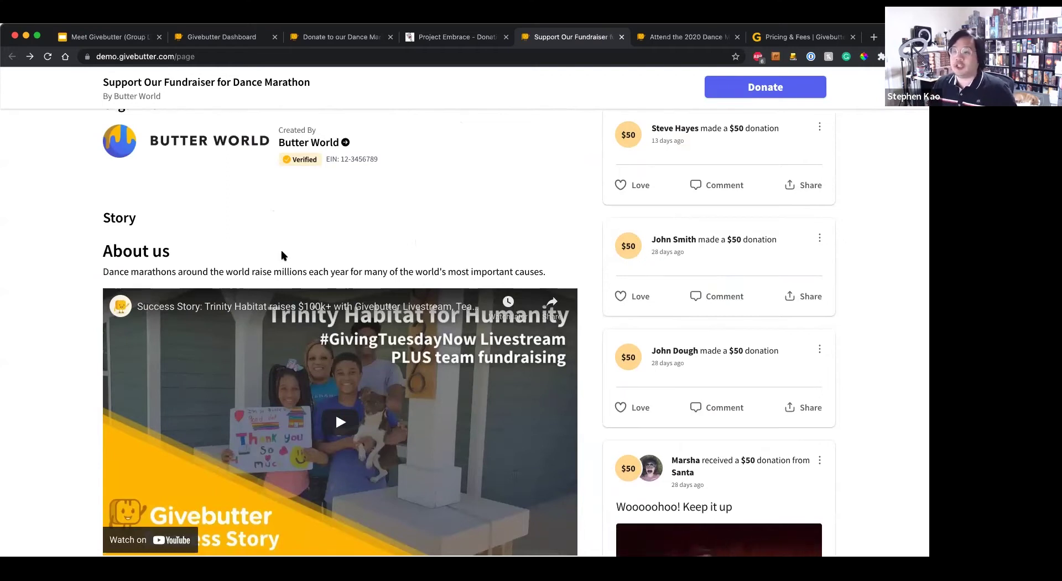
scroll(282, 255, "down", 1)
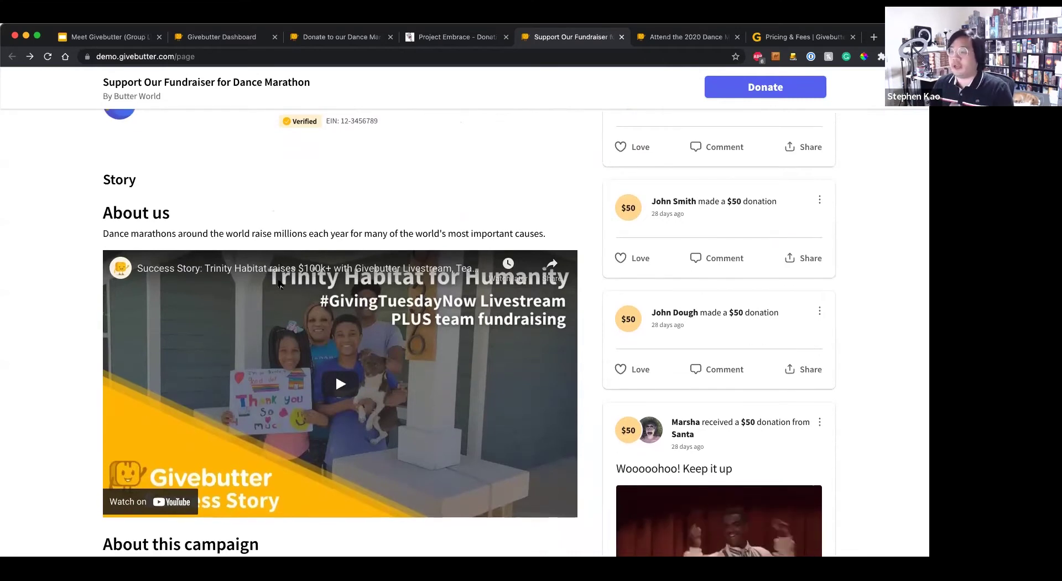
scroll(281, 294, "down", 2)
scroll(280, 293, "down", 2)
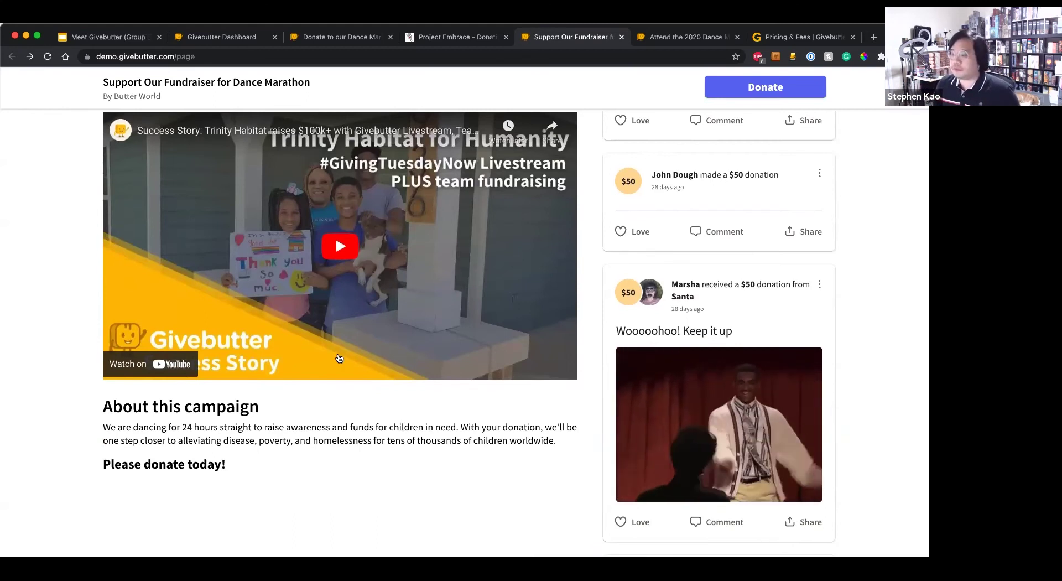
scroll(482, 420, "down", 1)
Review the supporter feed of donations, messages and GIFs on the fundraiser page back up to its beginning.
scroll(681, 471, "up", 10)
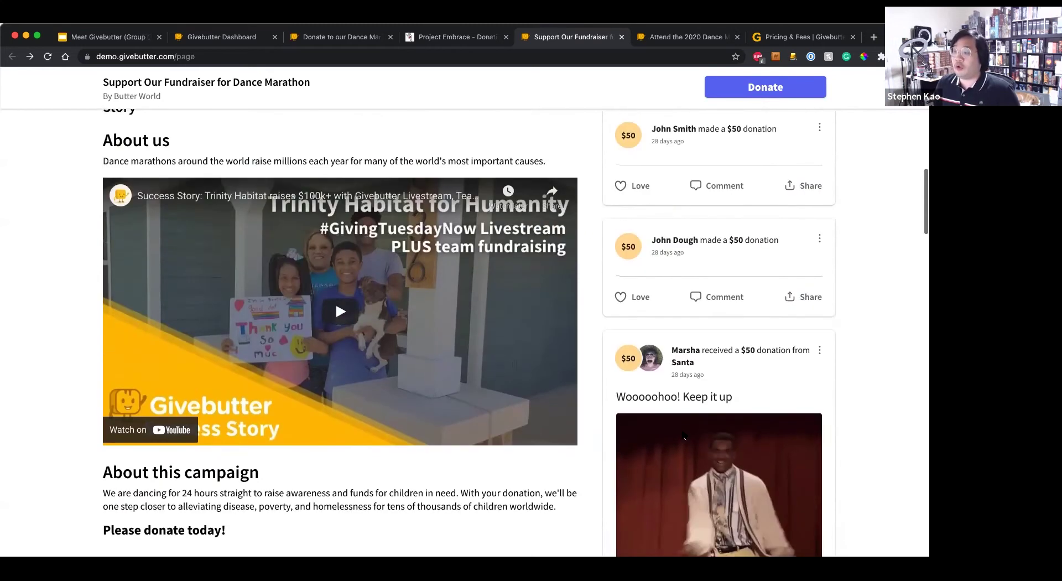
scroll(682, 427, "up", 2)
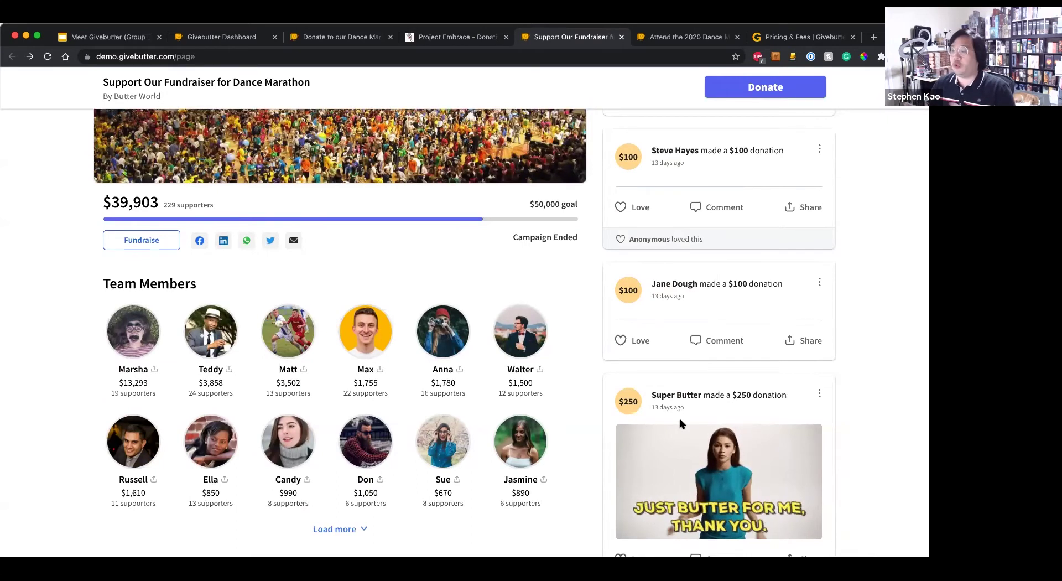
scroll(667, 376, "down", 1)
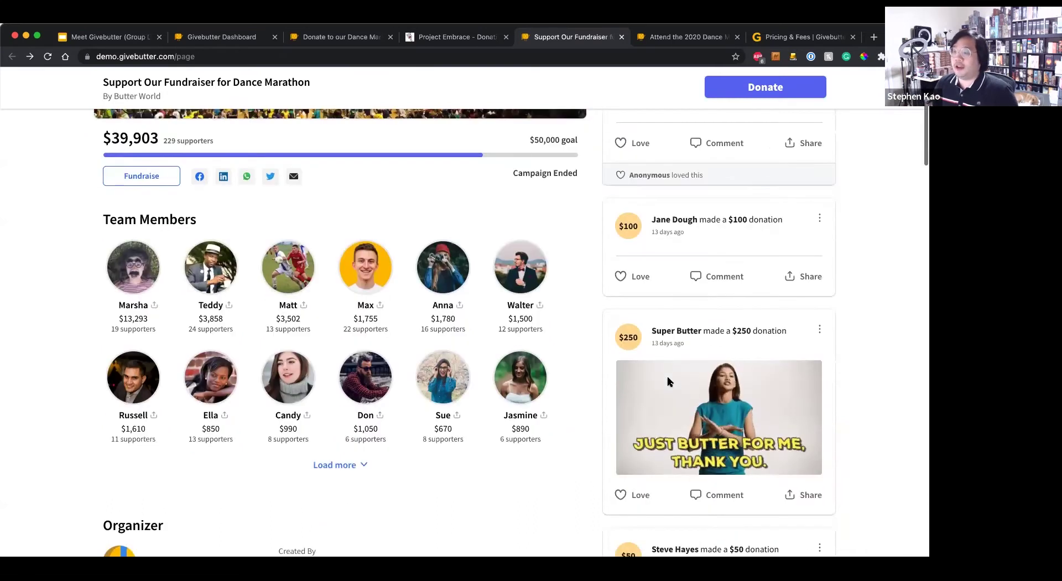
scroll(667, 379, "up", 5)
scroll(668, 377, "down", 5)
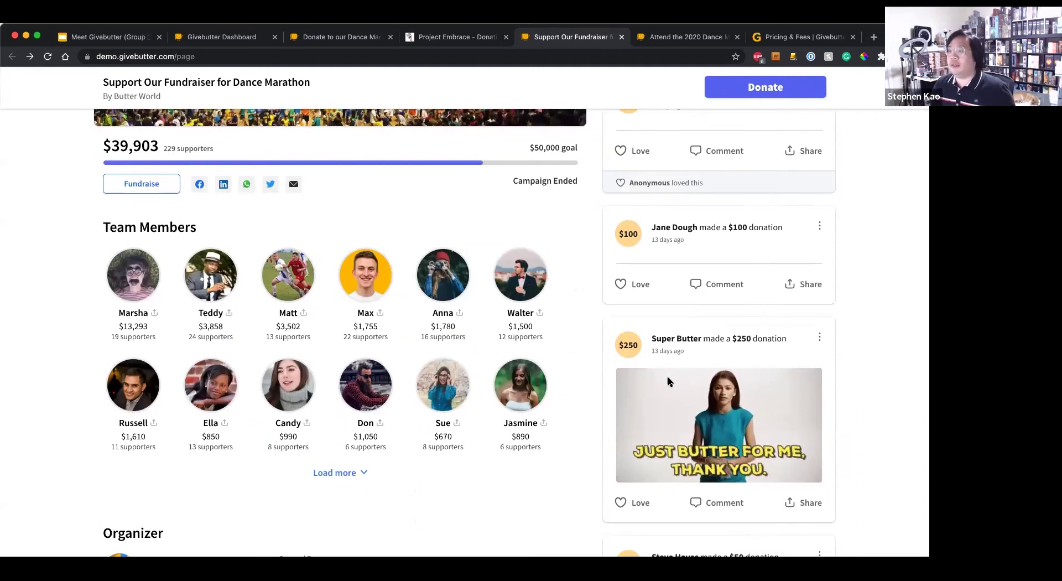
scroll(668, 380, "up", 2)
scroll(668, 374, "up", 2)
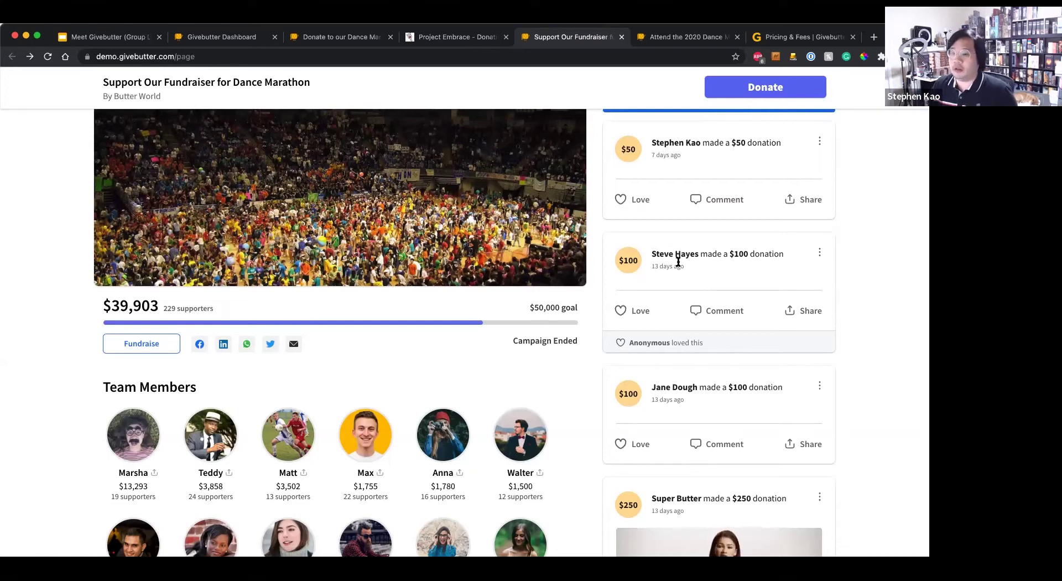
scroll(679, 264, "up", 3)
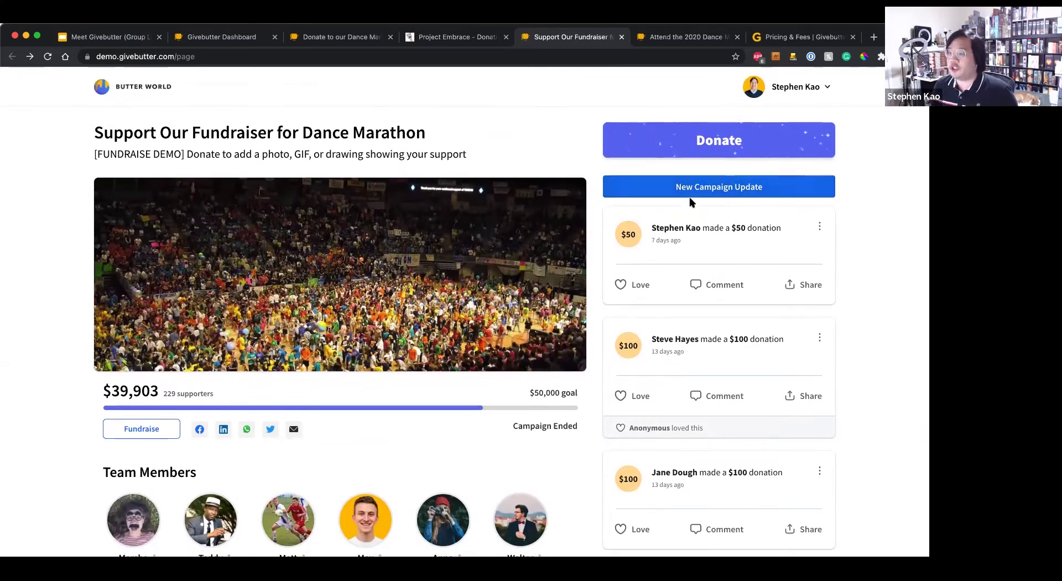
Open a new campaign update, view the content types its message can include, and cancel the update.
left_click(687, 196)
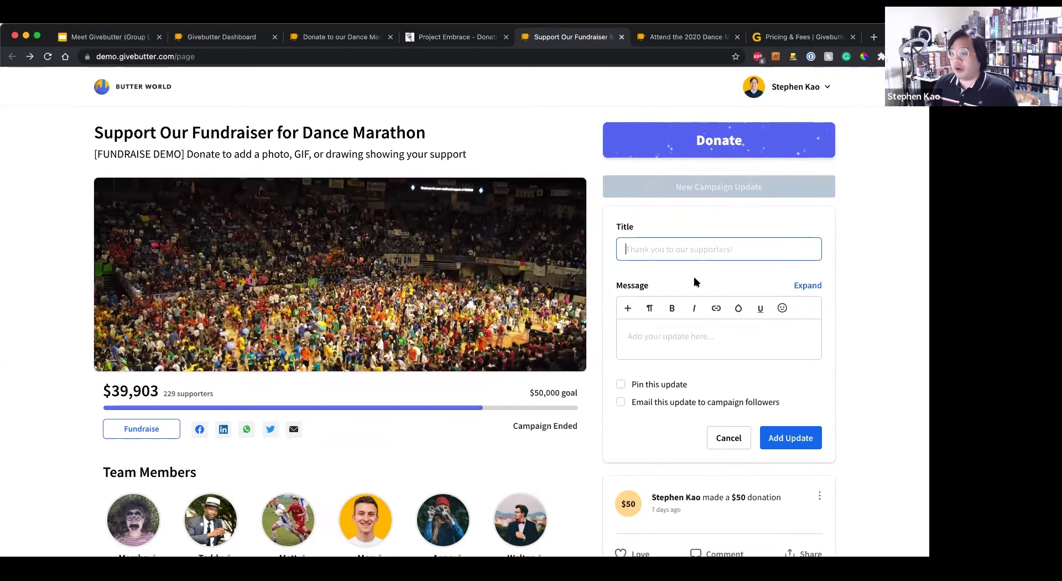
scroll(695, 283, "down", 1)
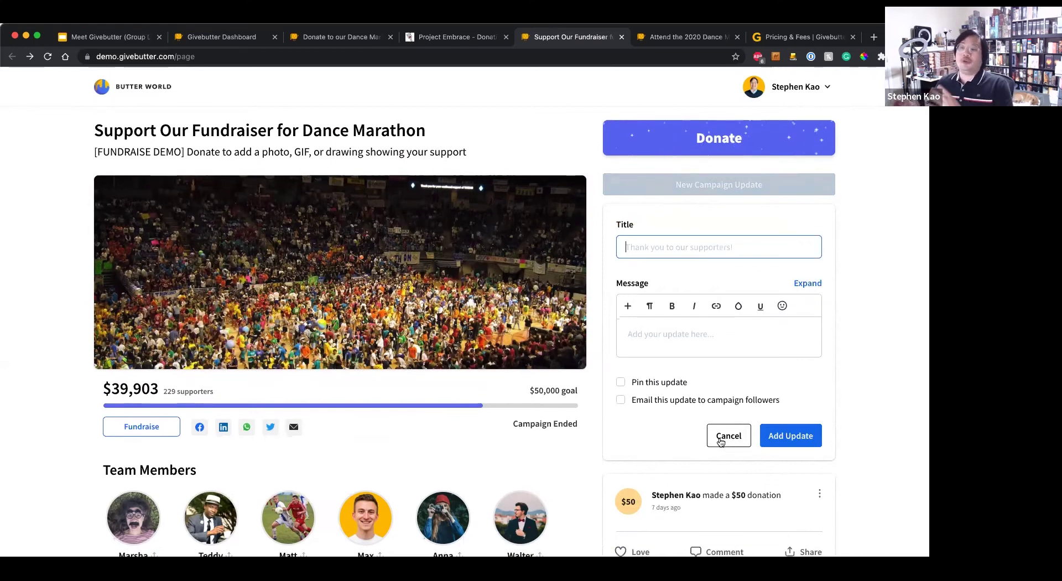
left_click(673, 330)
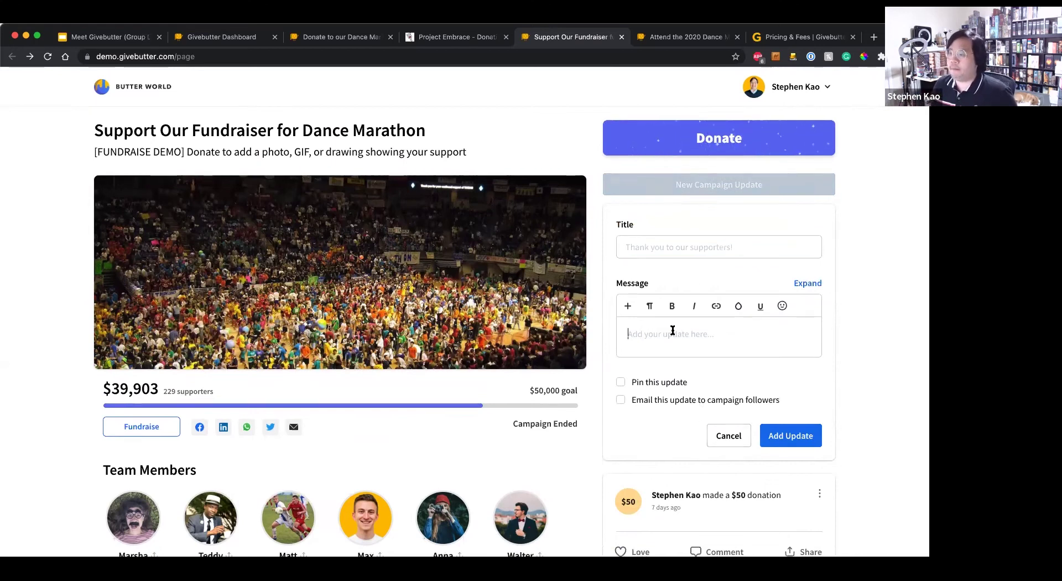
left_click(628, 311)
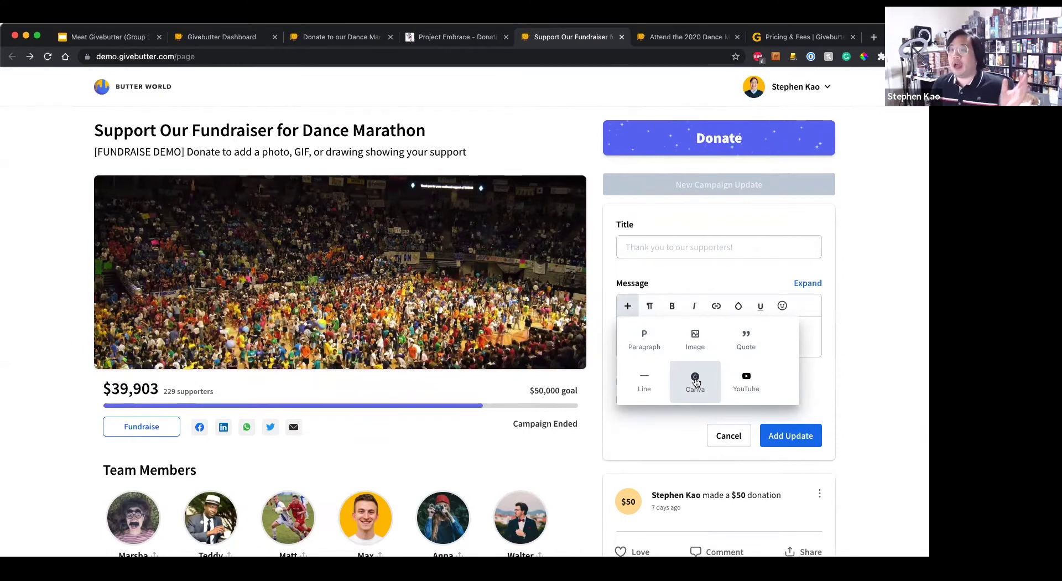
left_click(812, 340)
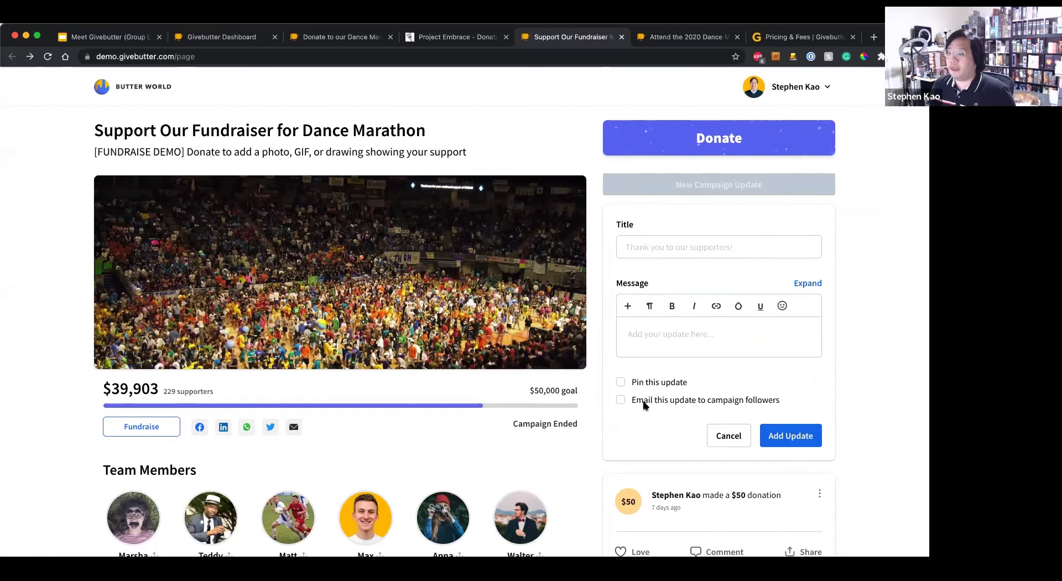
left_click(726, 438)
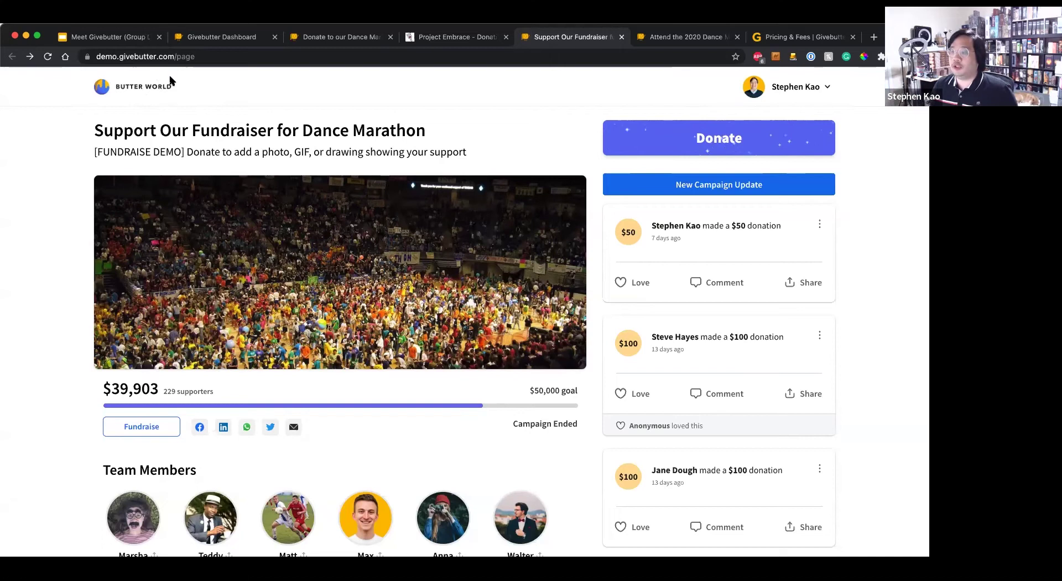
Open the page of the team member with the yellow photo and highlight the member-specific ending of its web address.
scroll(262, 161, "down", 5)
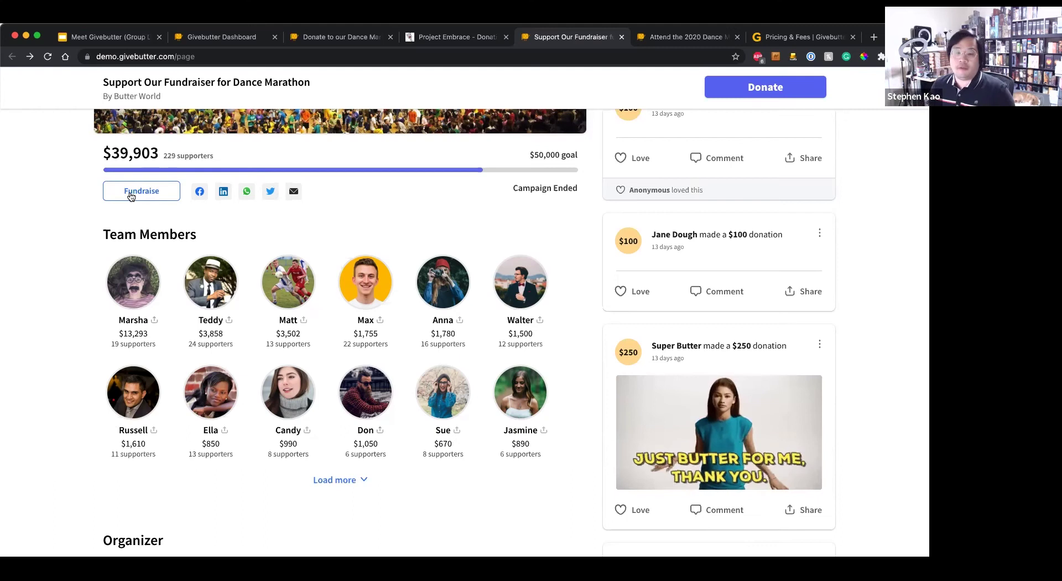
left_click(360, 299)
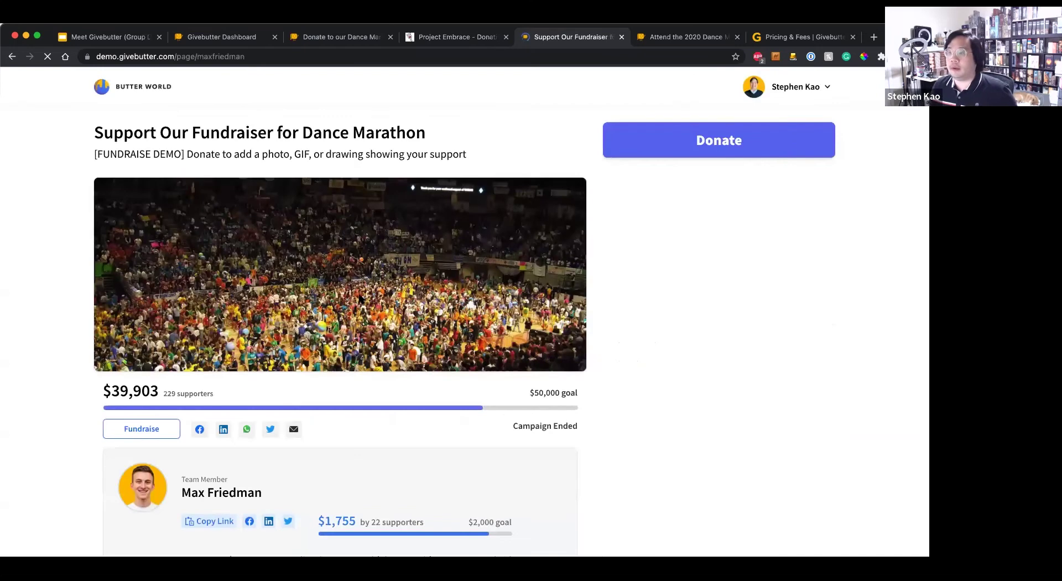
left_click(262, 57)
left_click_drag(272, 58, 222, 58)
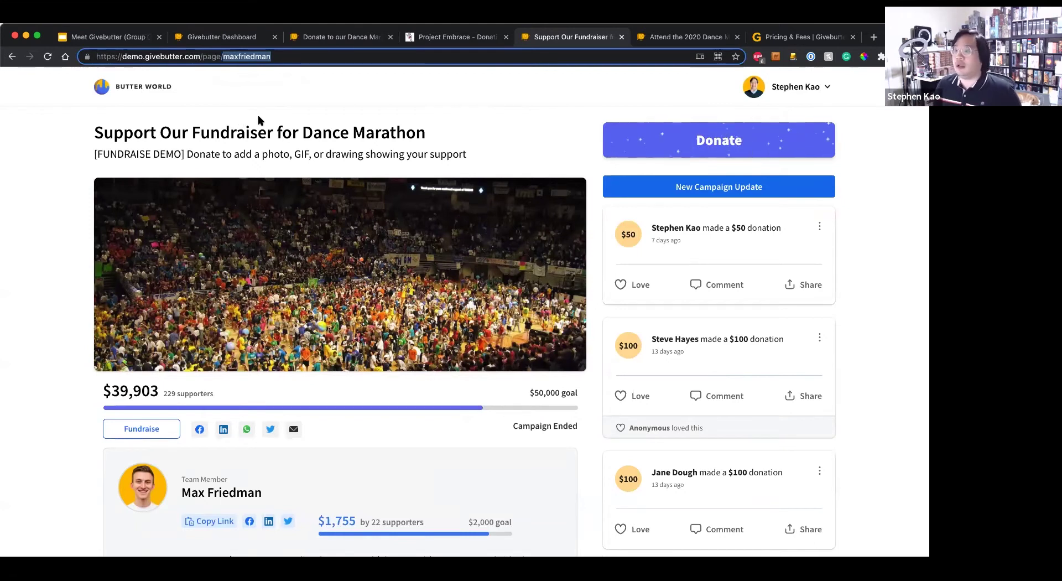
left_click(590, 154)
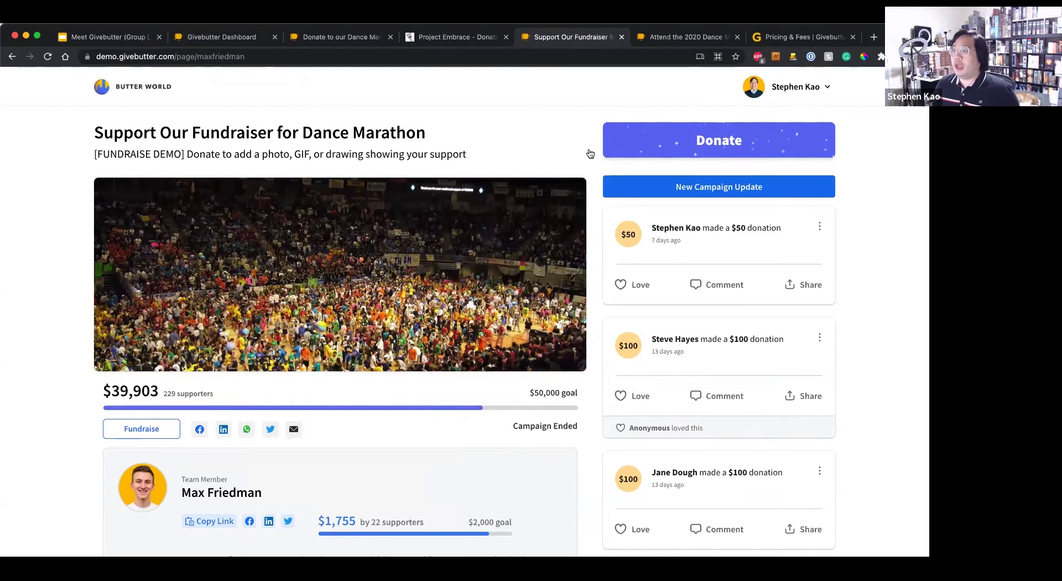
View the donation form on the team member's page down to the credited team member, and close it without donating.
left_click(644, 151)
scroll(426, 254, "down", 1)
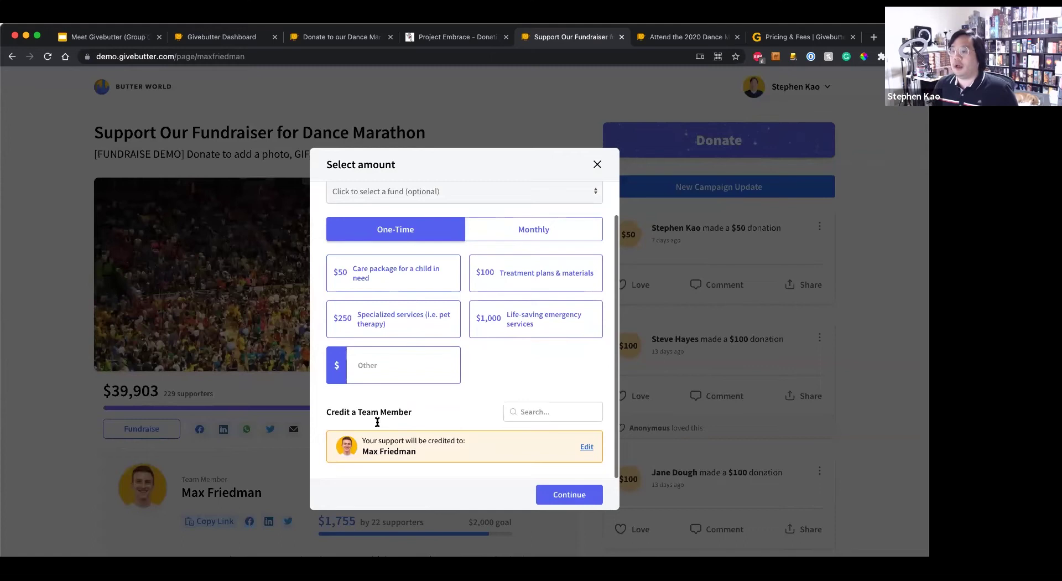
left_click(595, 166)
Examine the team member's individual goal progress and personal story, then the team list, organizer and main campaign story below.
scroll(339, 286, "down", 5)
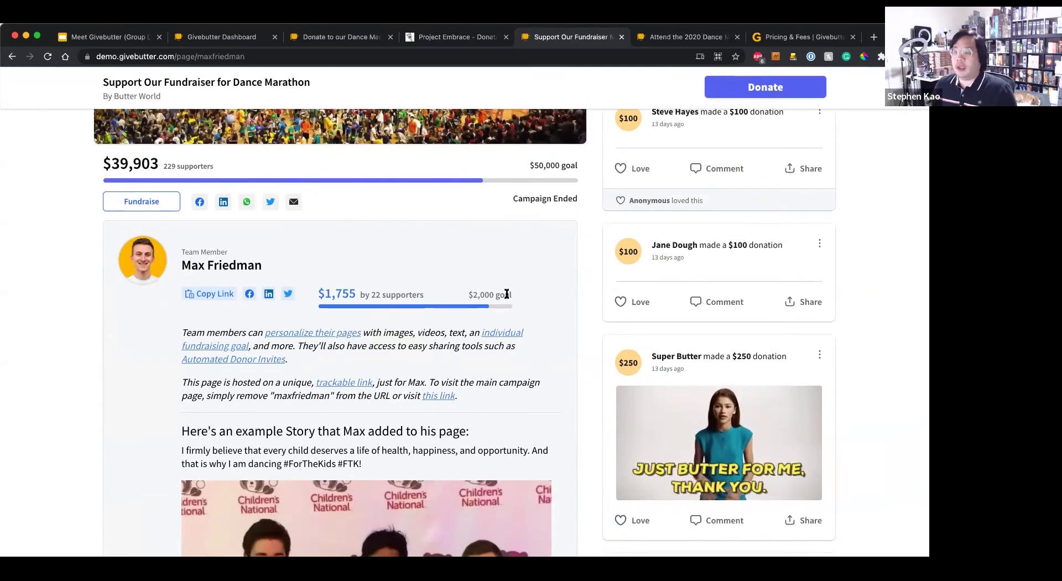
left_click_drag(515, 297, 368, 295)
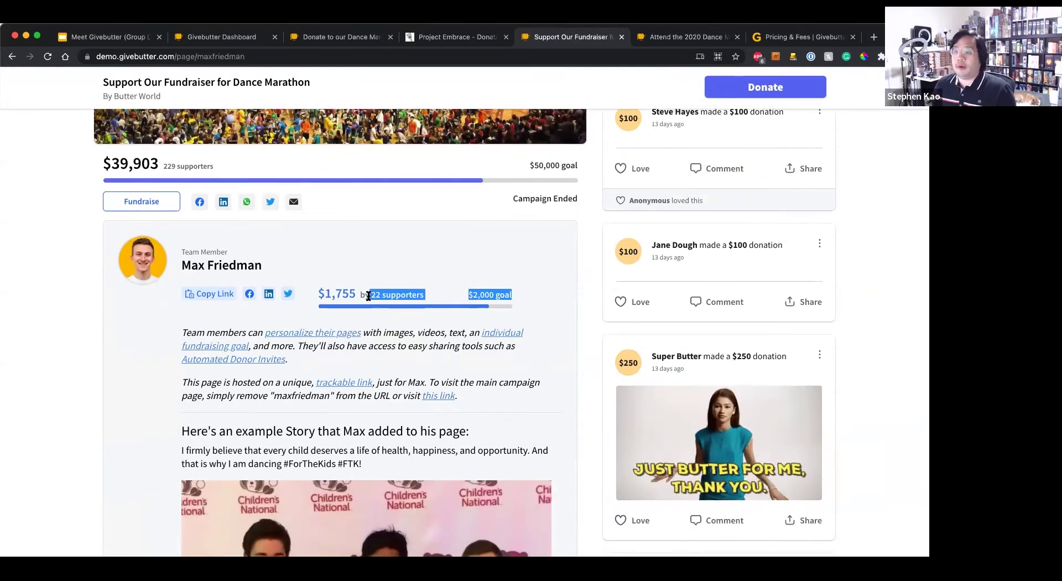
left_click(269, 159)
scroll(308, 232, "down", 4)
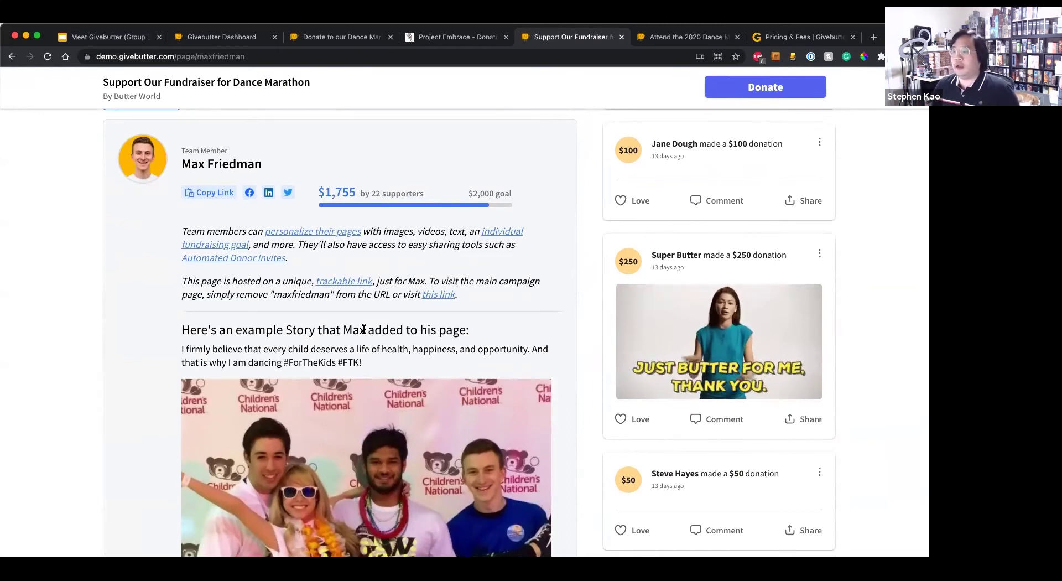
scroll(409, 275, "down", 1)
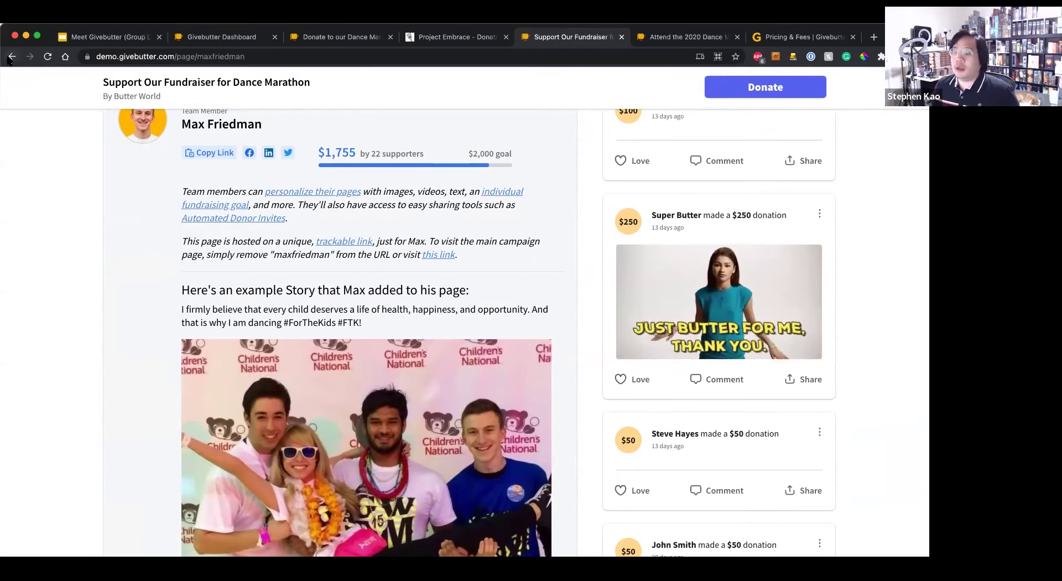
scroll(143, 340, "down", 5)
scroll(142, 340, "down", 10)
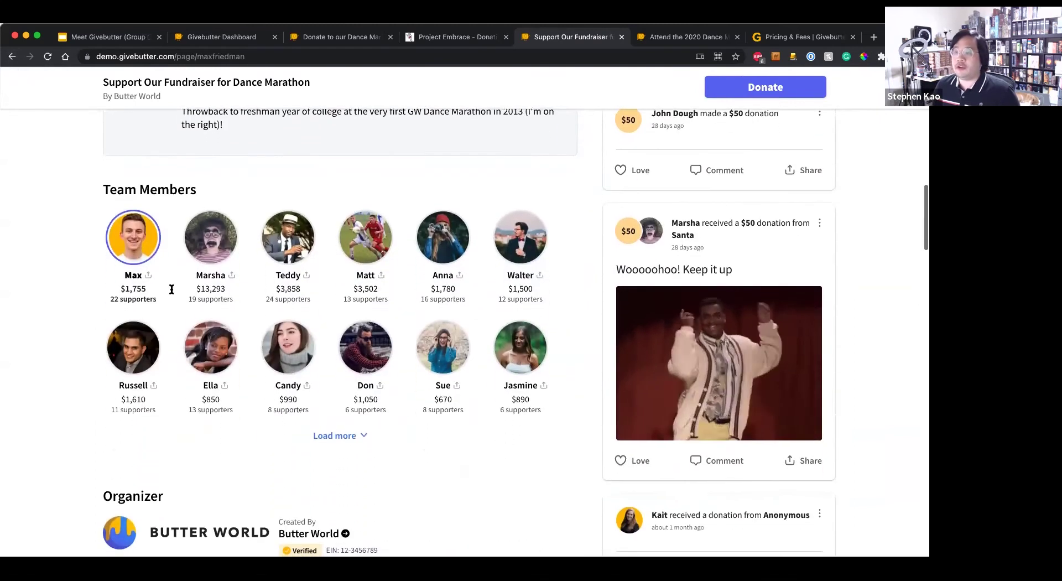
scroll(314, 326, "down", 3)
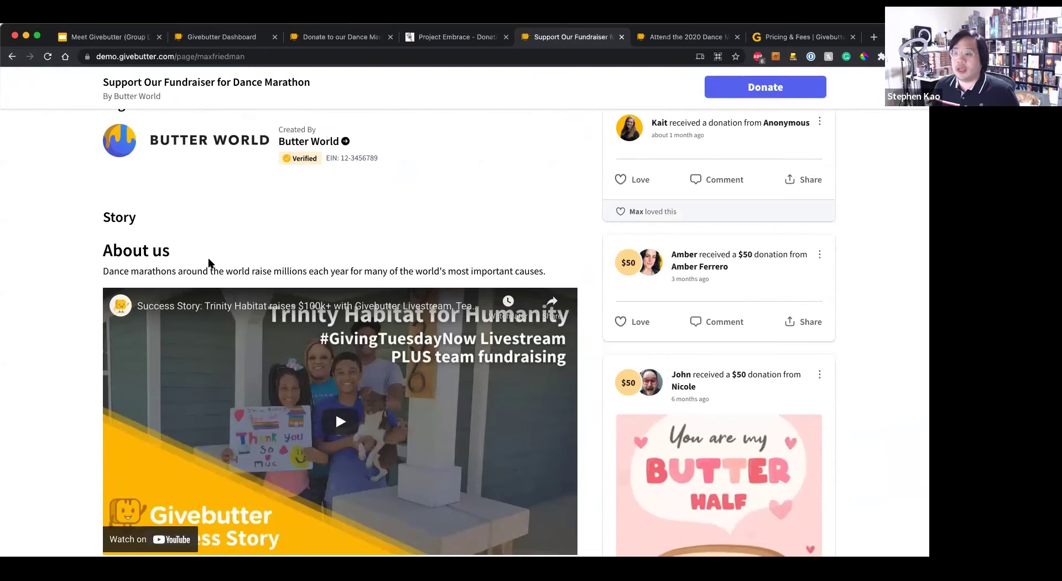
Return to the main Dance Marathon fundraiser page and review its Fundraise option and team members.
left_click(12, 57)
scroll(240, 269, "down", 5)
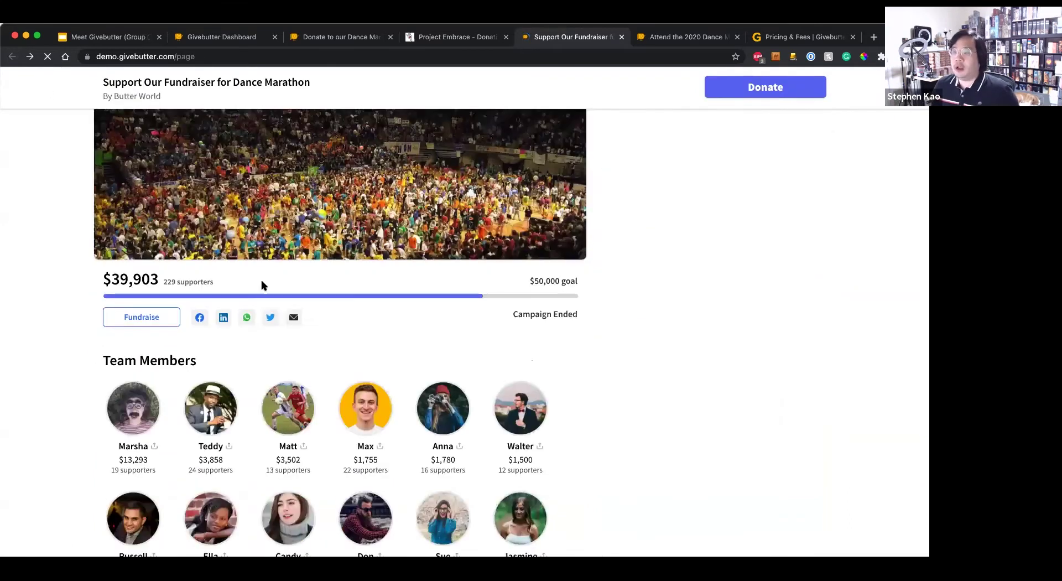
scroll(241, 269, "up", 1)
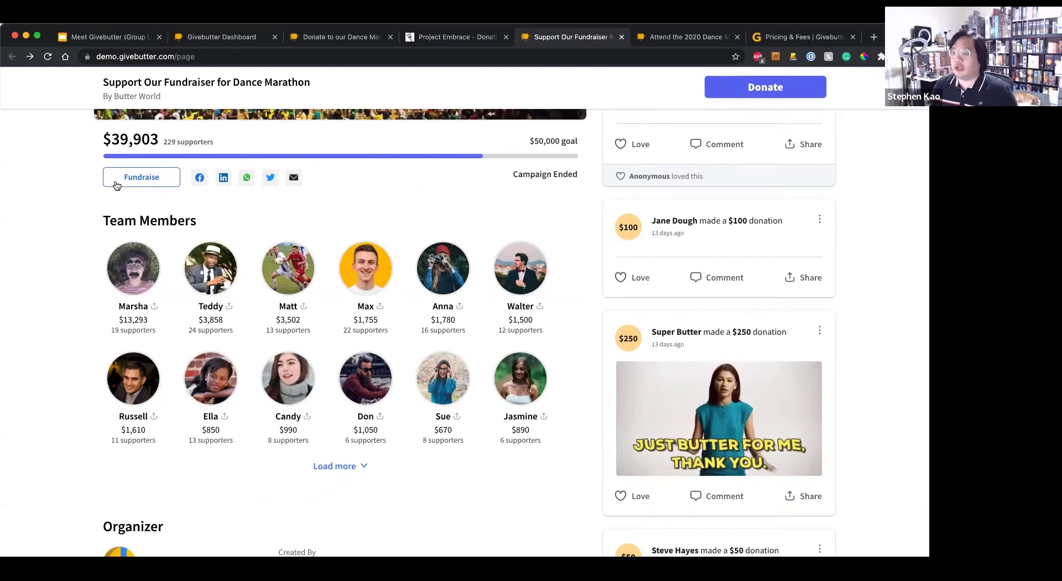
scroll(196, 216, "down", 1)
scroll(196, 216, "down", 4)
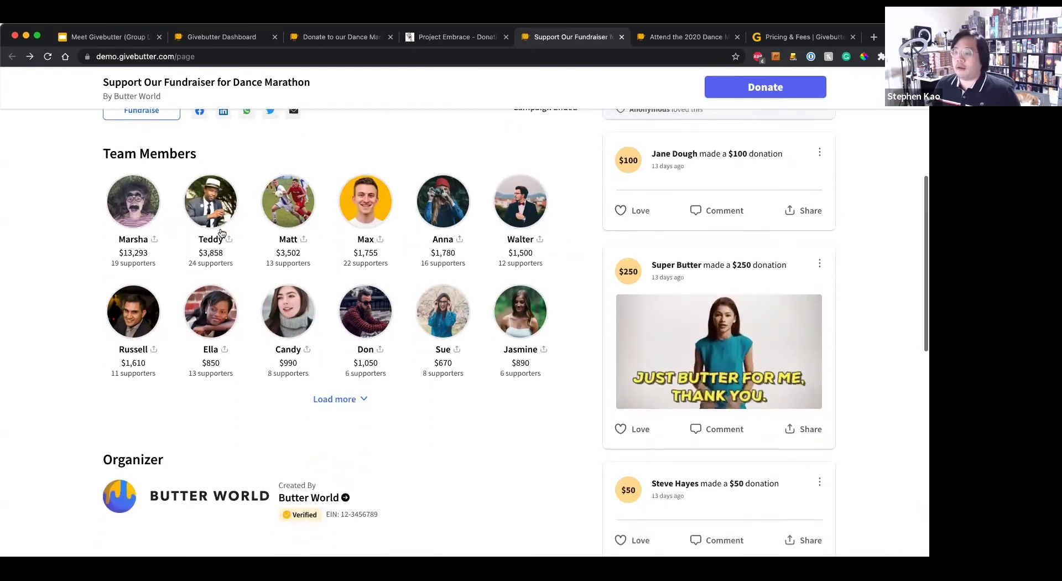
scroll(221, 232, "up", 2)
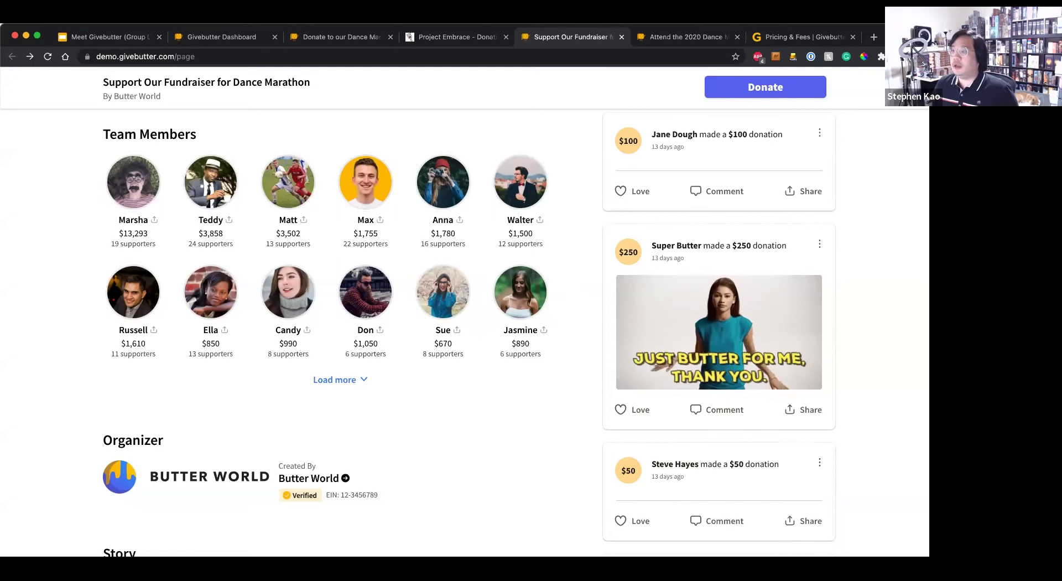
Open the Attend the 2020 Dance Marathon page and look over its goal, team members and event details.
left_click(651, 39)
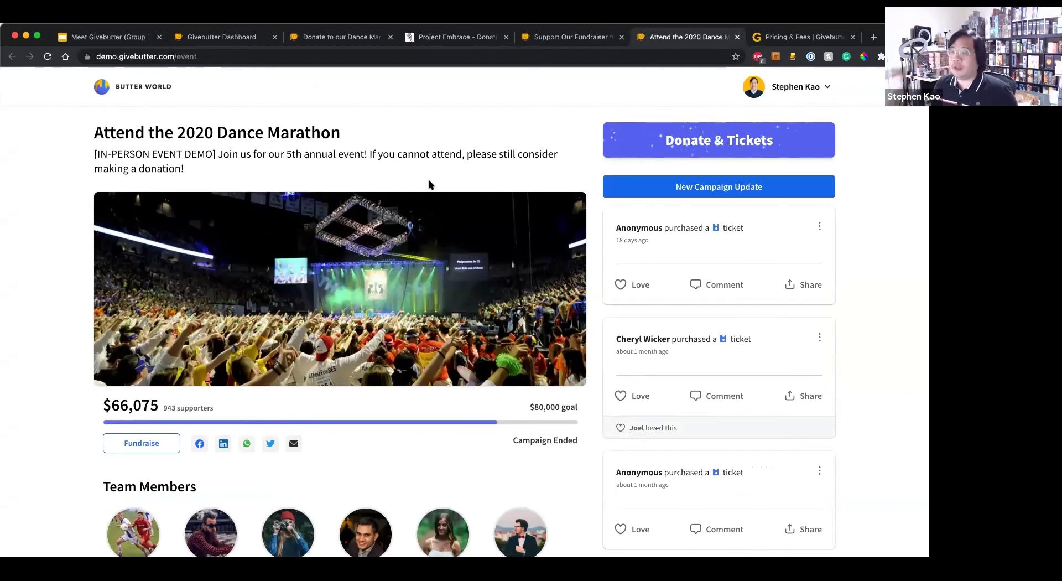
scroll(418, 261, "down", 1)
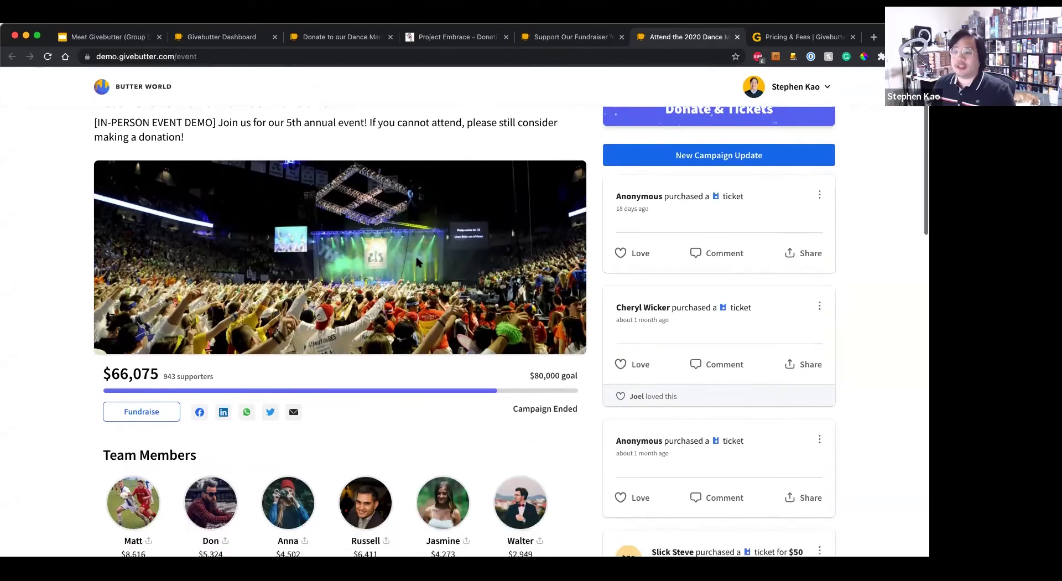
scroll(410, 282, "down", 4)
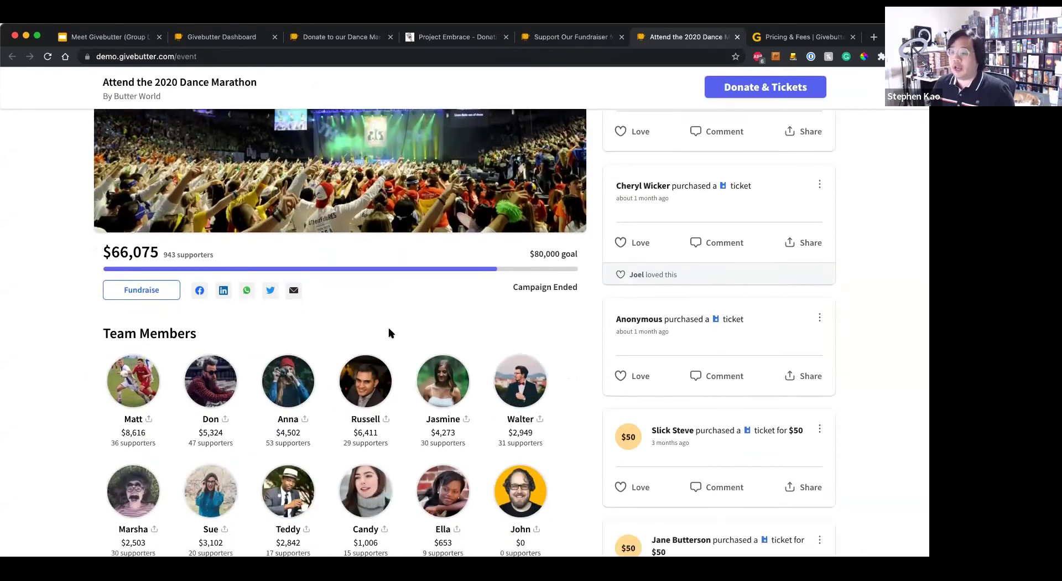
scroll(389, 333, "down", 4)
scroll(387, 343, "down", 10)
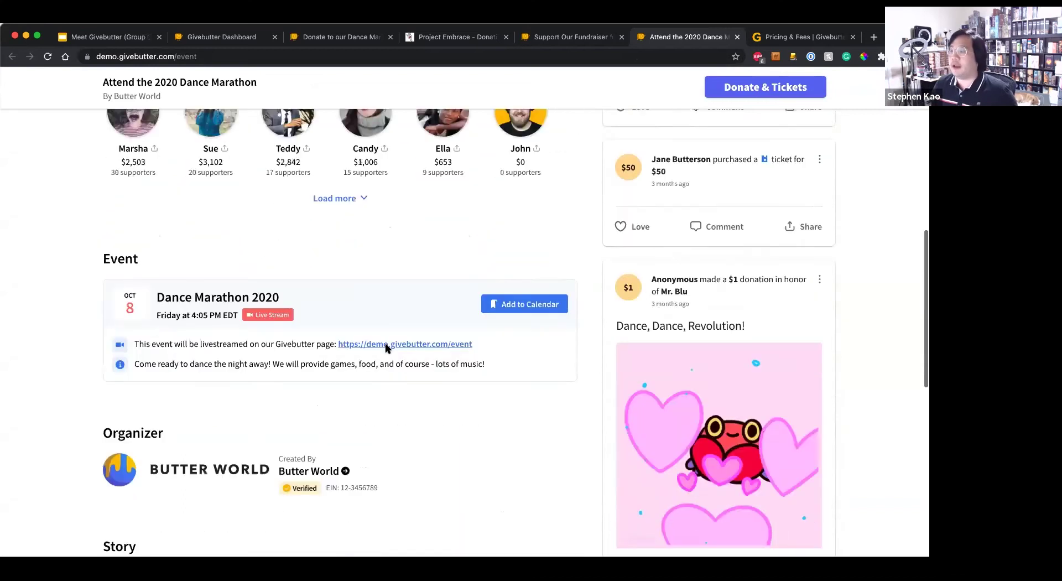
scroll(628, 304, "up", 15)
scroll(628, 304, "up", 3)
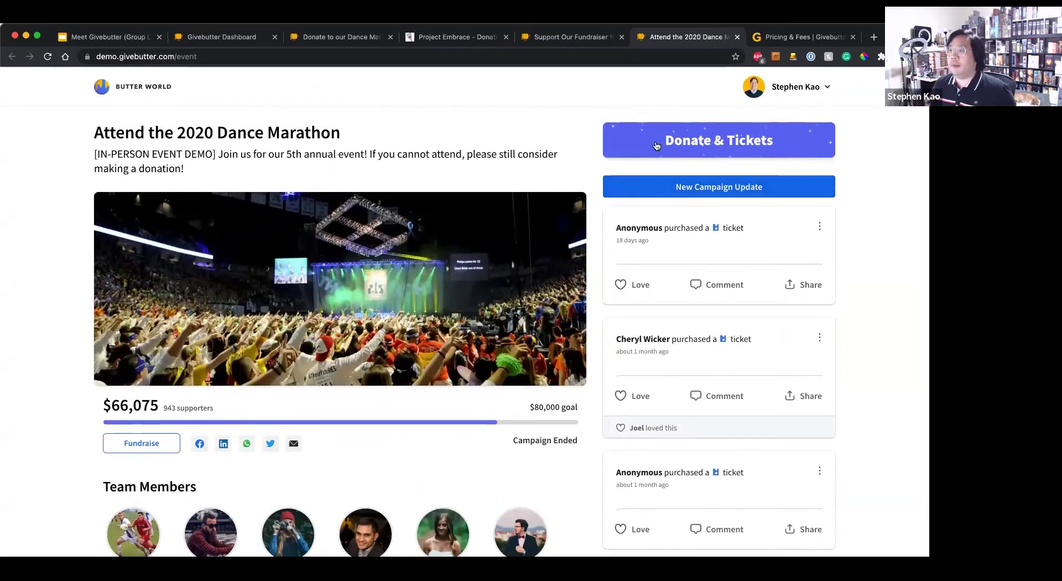
Review the event's ticket types from Dancer to Volunteer, view the donation-only form, and close it without buying or donating.
left_click(641, 145)
scroll(524, 238, "down", 2)
scroll(524, 242, "up", 2)
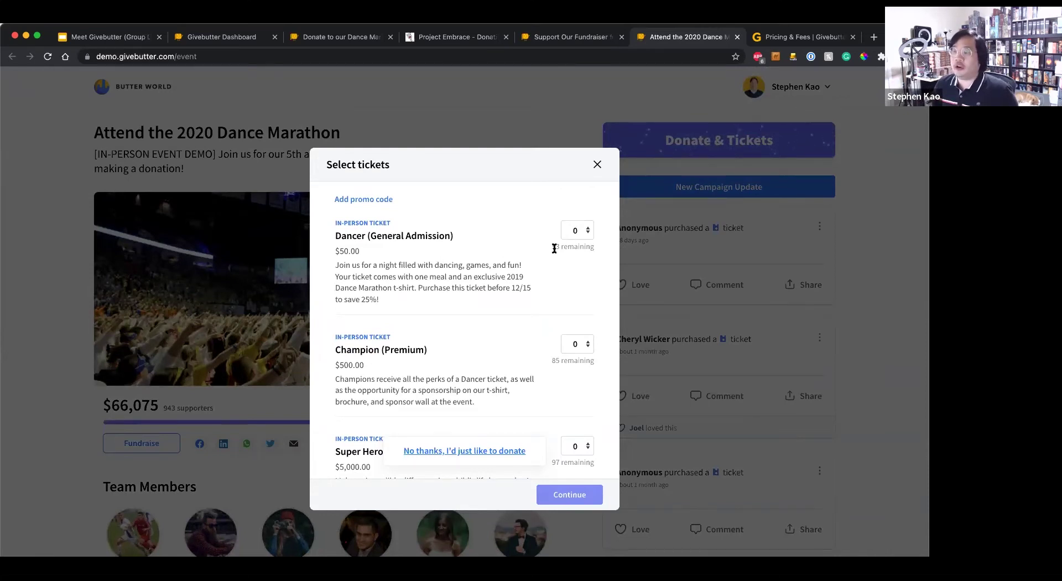
scroll(523, 285, "down", 5)
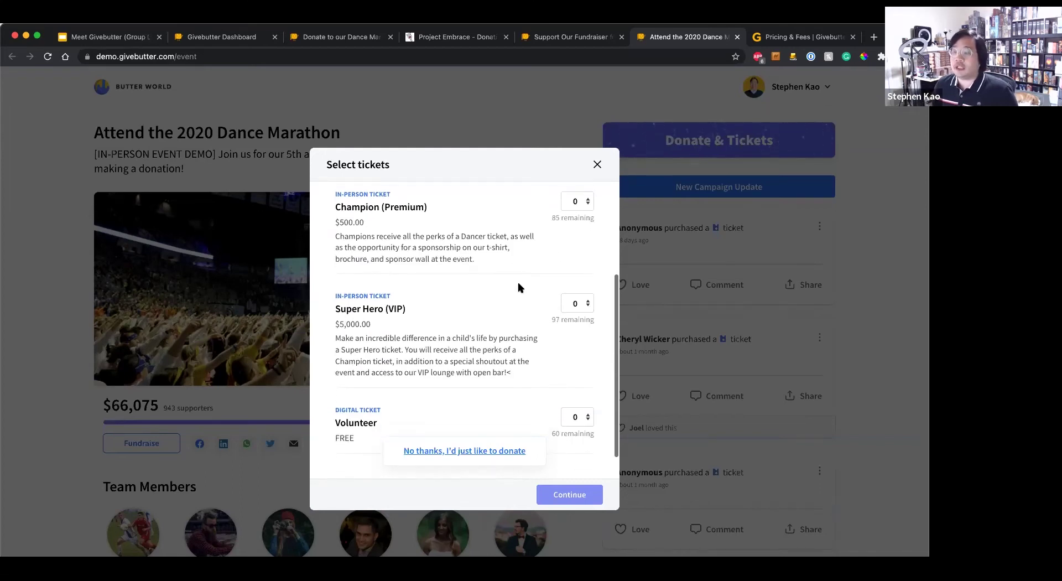
scroll(520, 287, "down", 2)
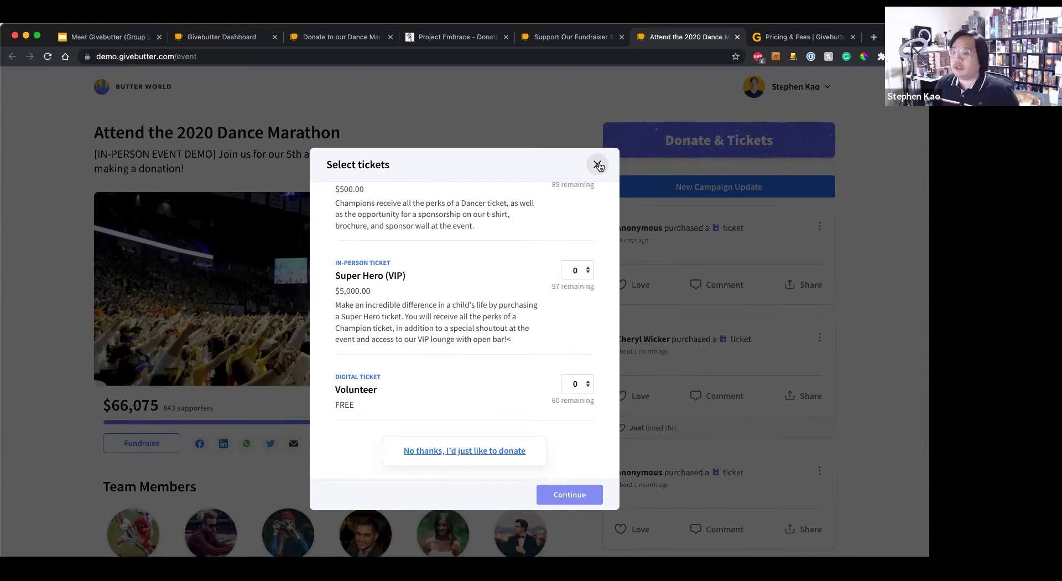
scroll(536, 218, "up", 5)
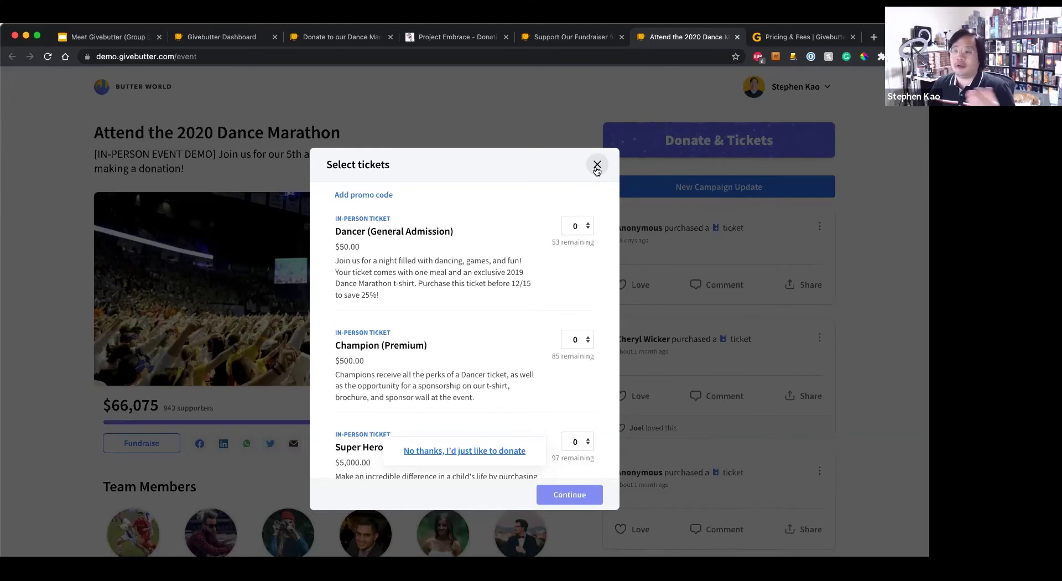
left_click(465, 452)
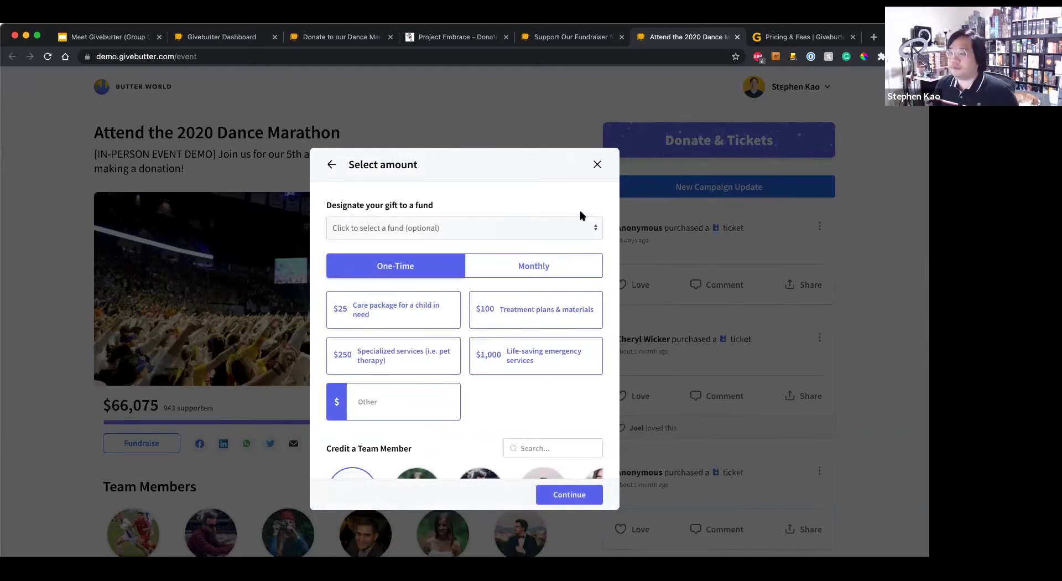
left_click(593, 167)
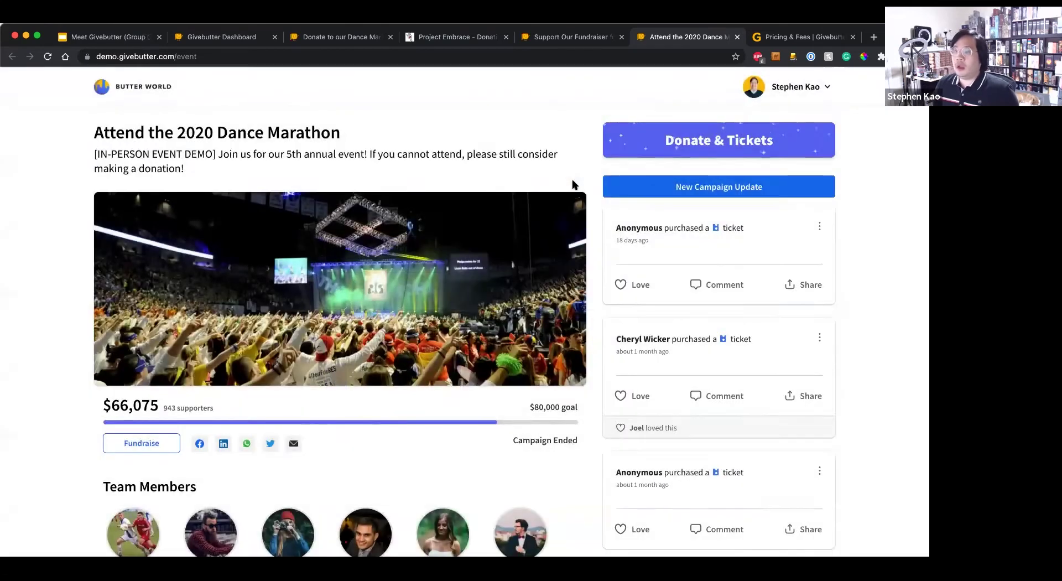
View the calendar services offered for adding the Dance Marathon 2020 event, and dismiss them without choosing one.
scroll(407, 289, "down", 6)
scroll(404, 290, "down", 3)
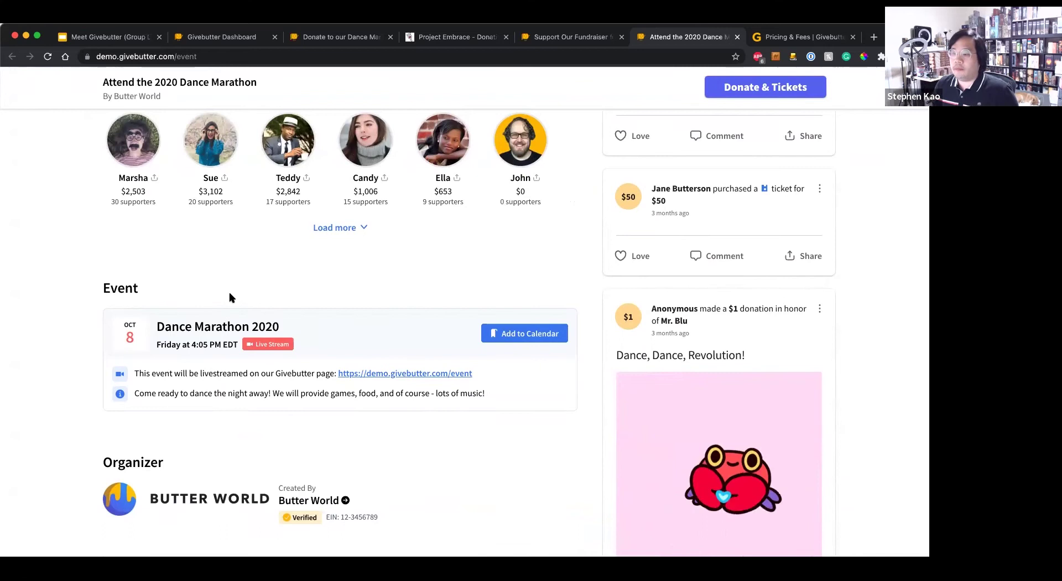
left_click(489, 332)
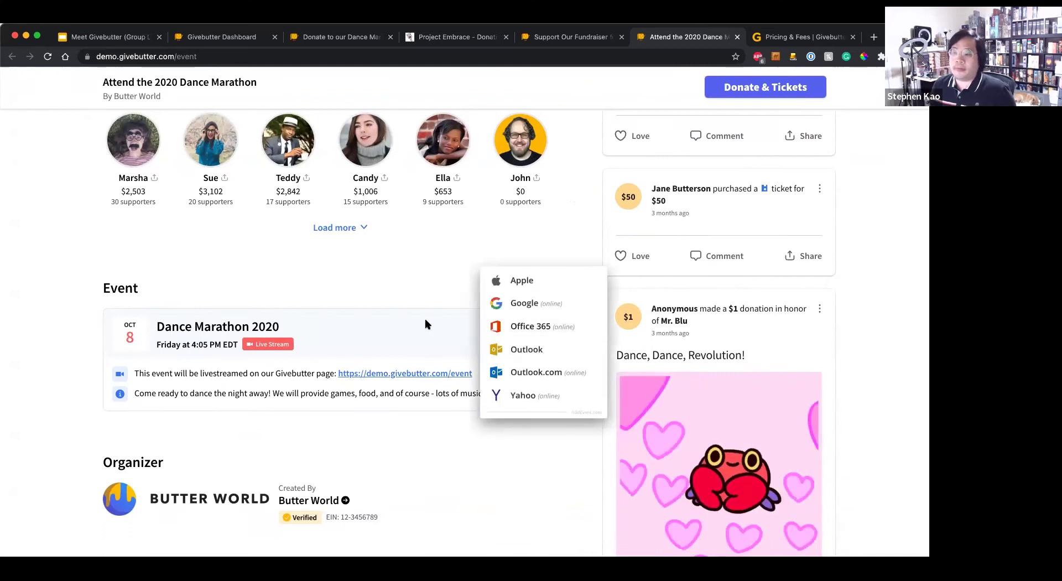
left_click(426, 324)
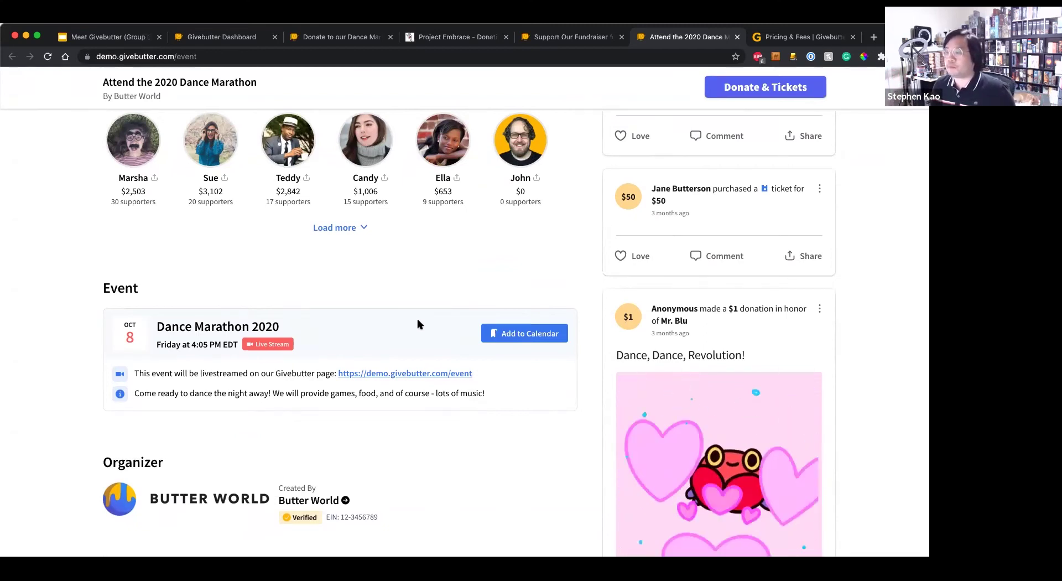
scroll(418, 324, "up", 4)
scroll(416, 325, "up", 6)
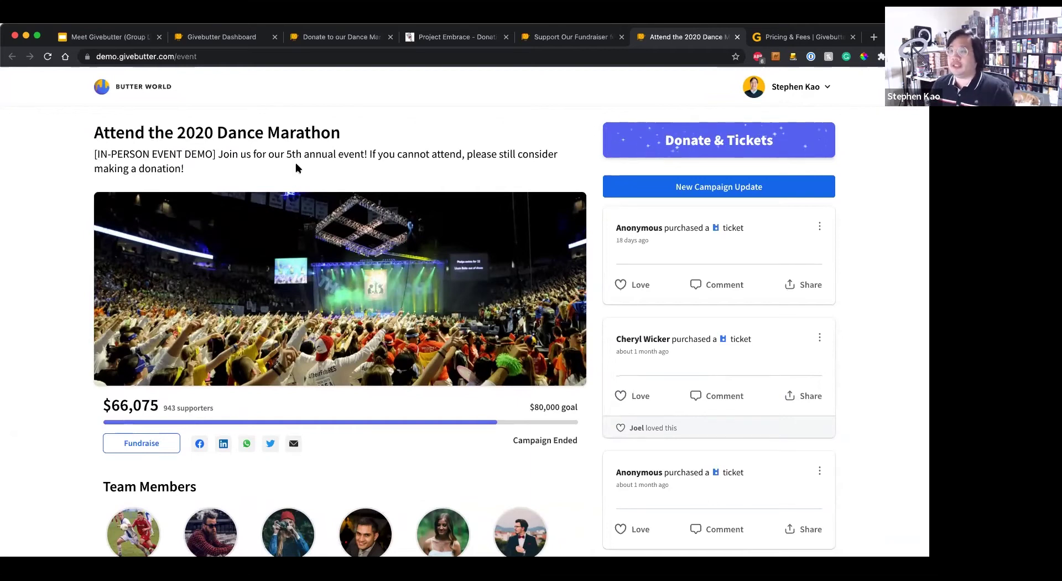
Switch to the Givebutter dashboard and dismiss the campaign type chooser to show the account's home page.
left_click(241, 44)
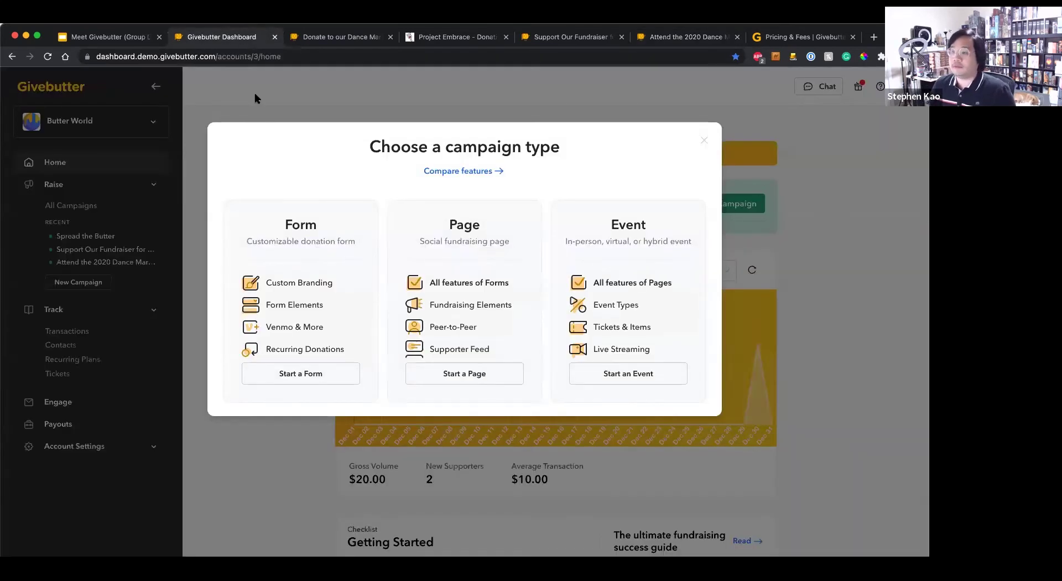
key("Escape")
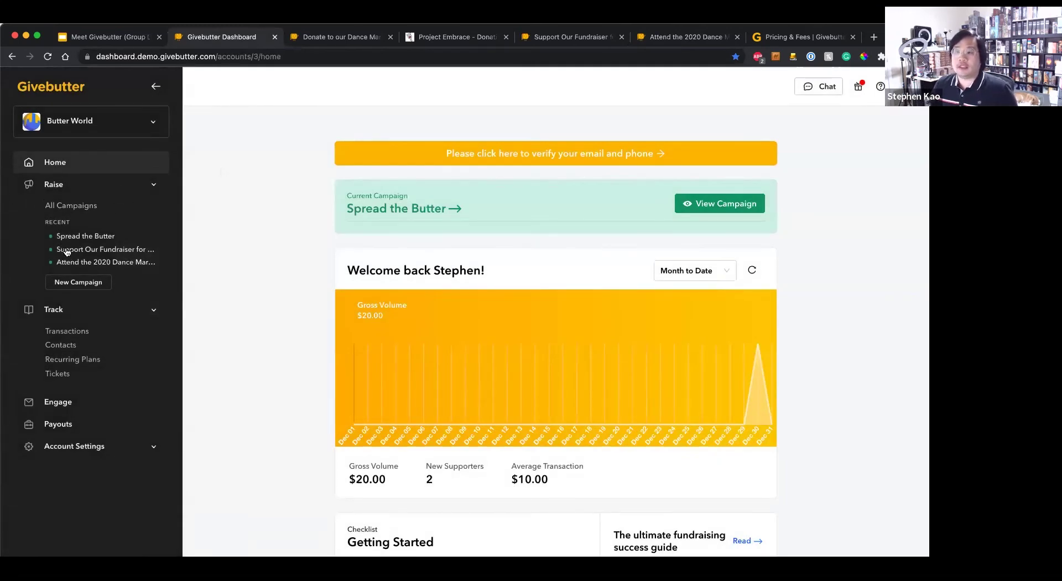
scroll(78, 295, "down", 1)
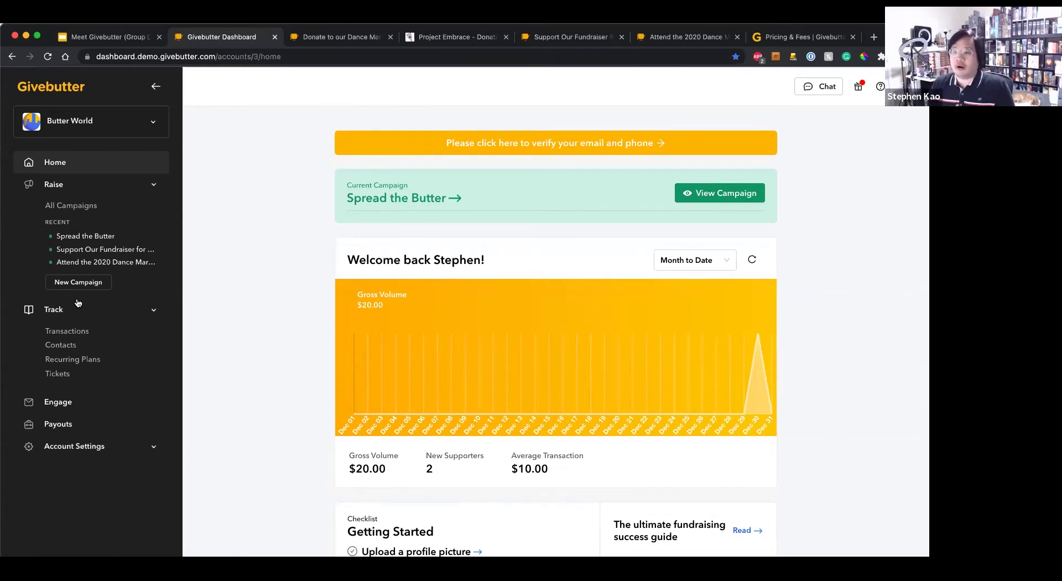
Open the Transactions list, view its filter types, and inspect the details of the newest Spread the Butter transaction before closing them.
left_click(76, 334)
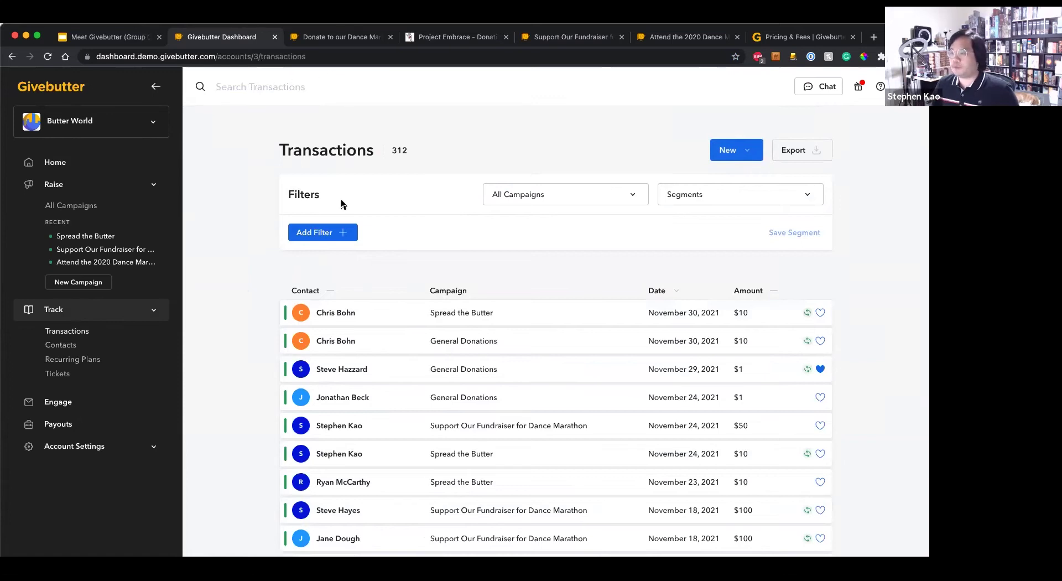
left_click(332, 230)
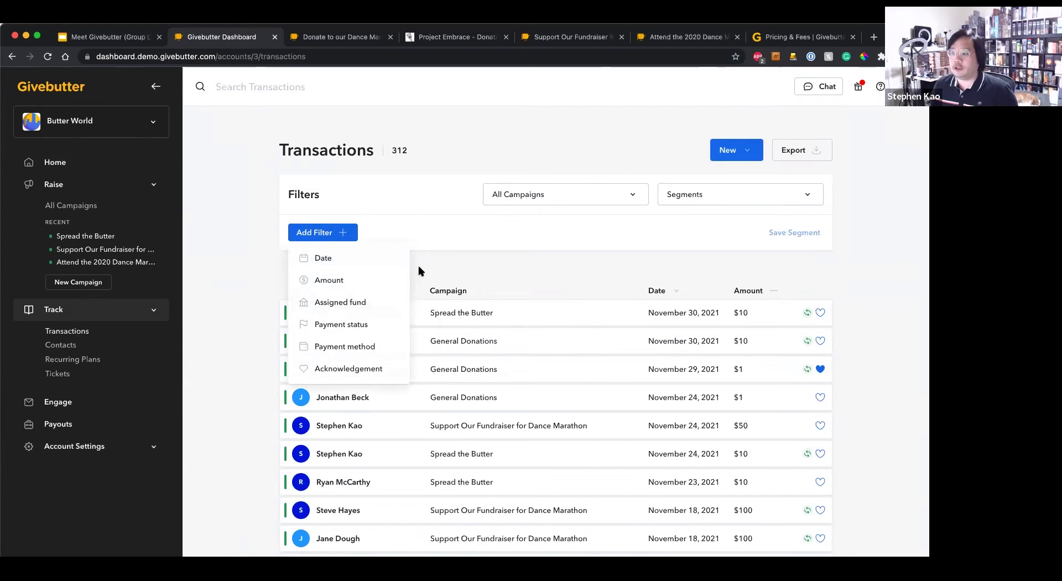
left_click(434, 261)
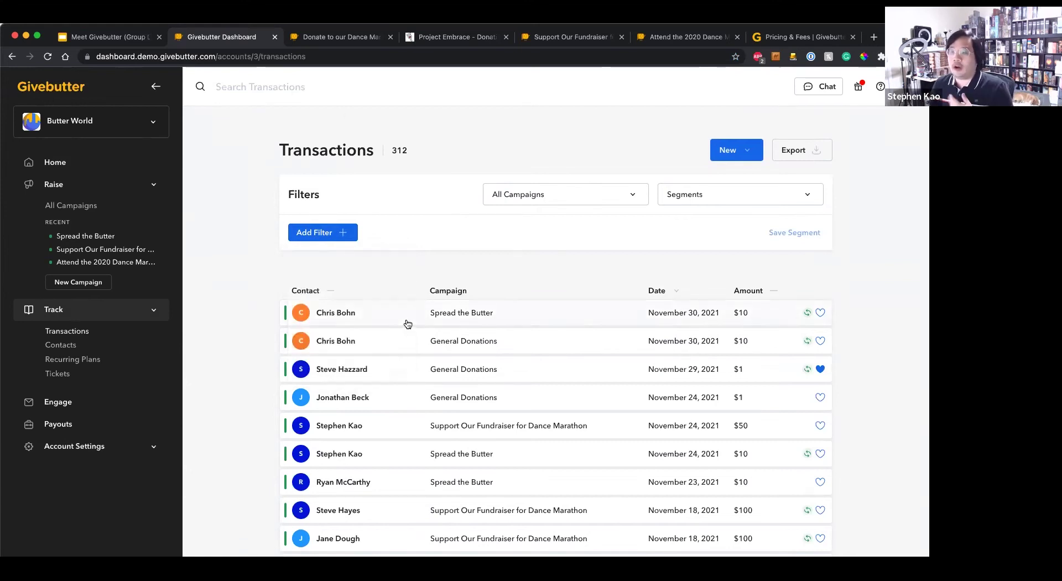
left_click(405, 319)
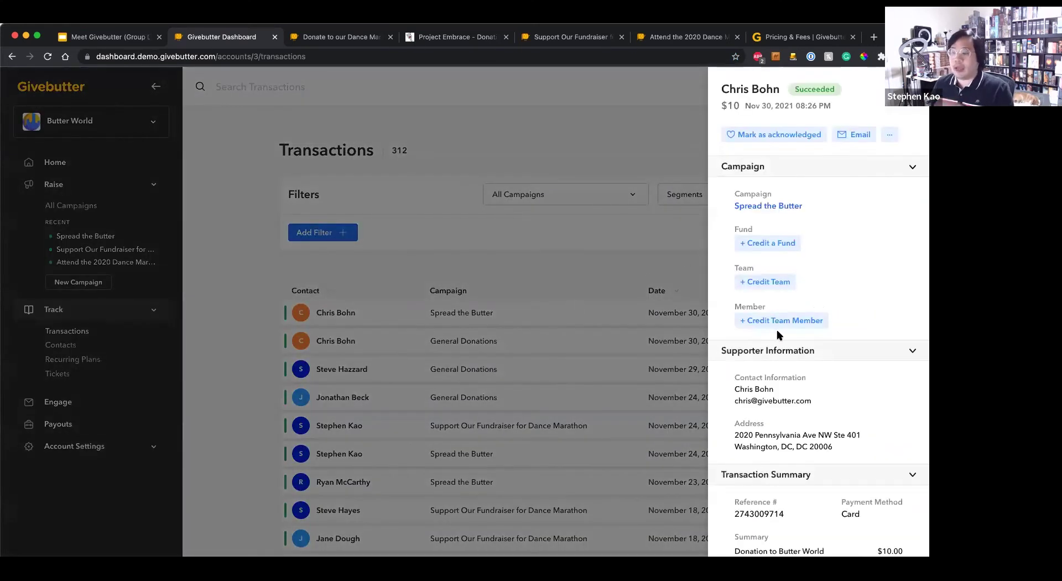
left_click(607, 289)
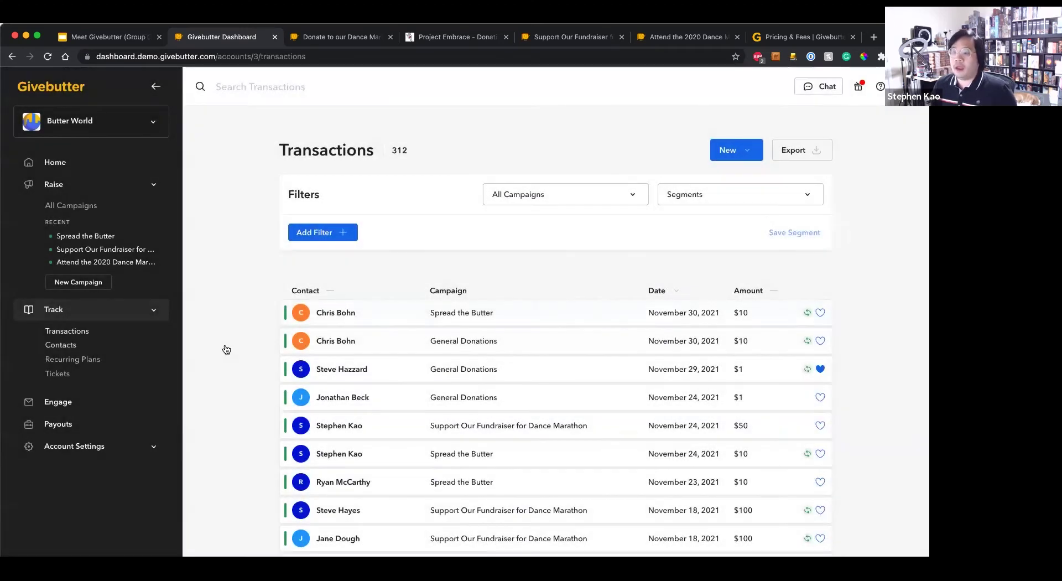
Look over the Recurring Plans list with its totals and monthly amounts, and view its filter options without adding one.
left_click(88, 360)
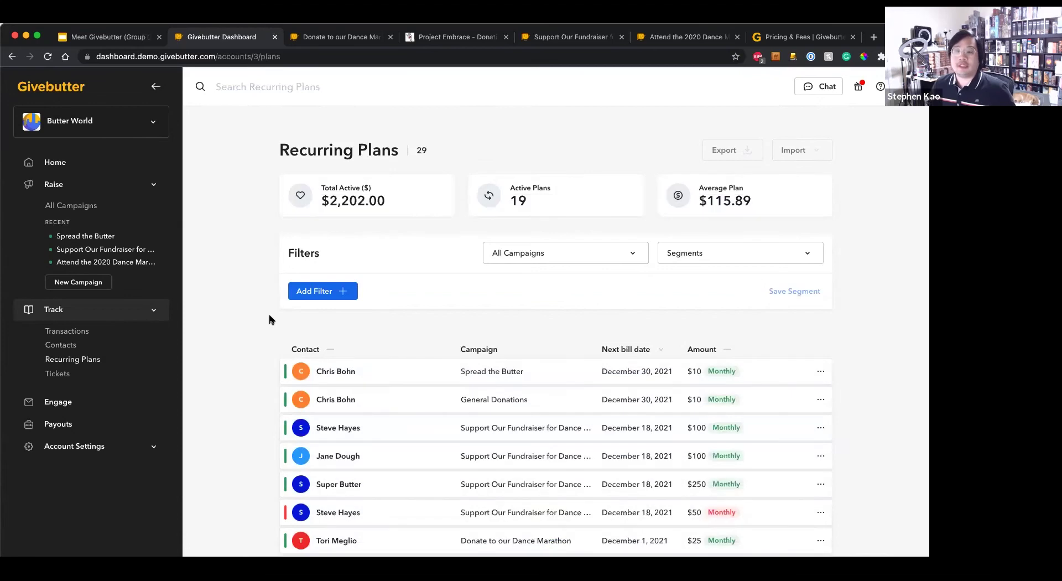
scroll(269, 319, "down", 2)
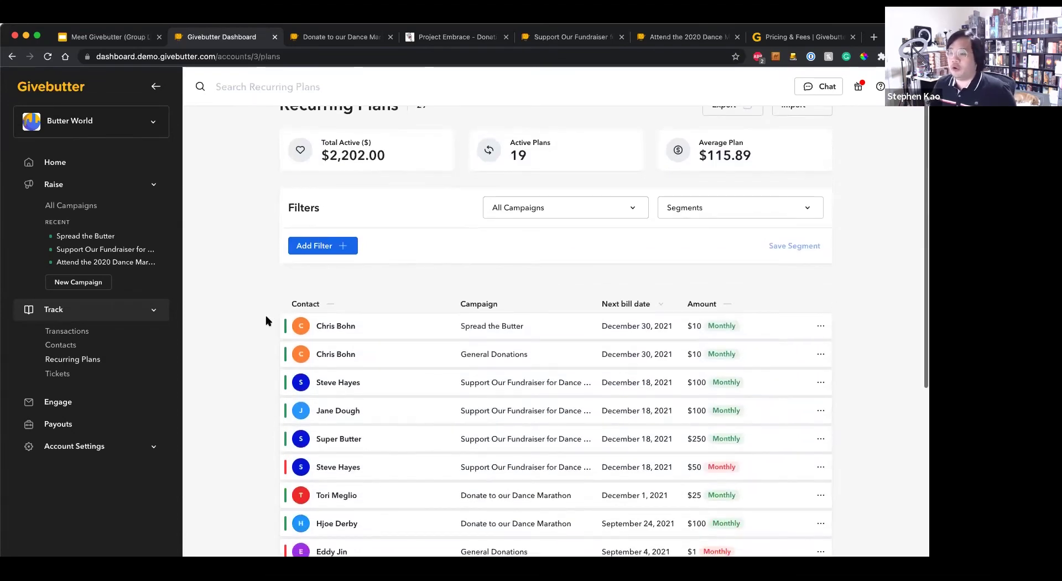
scroll(277, 318, "down", 2)
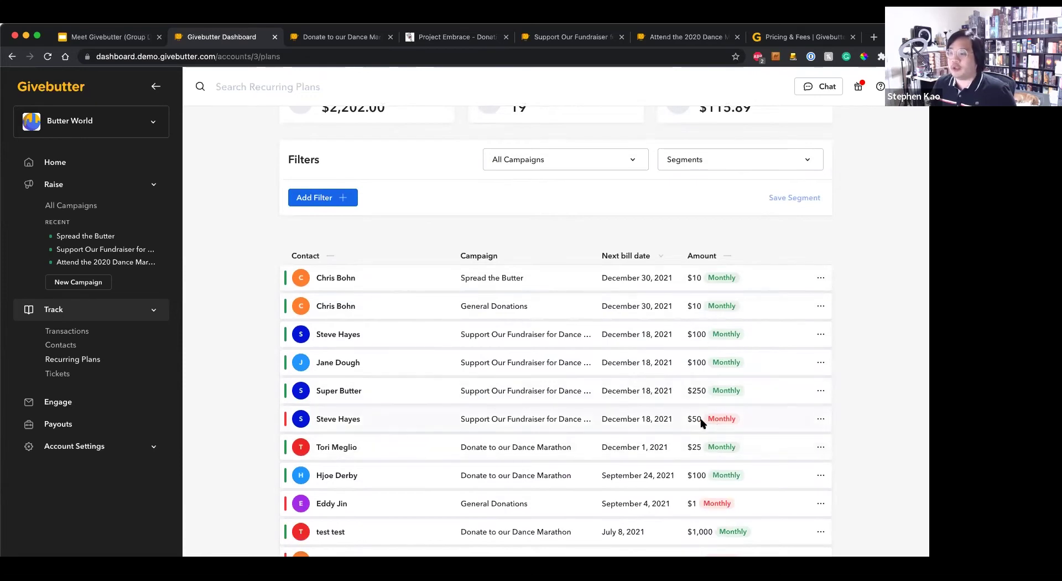
scroll(540, 410, "up", 3)
left_click(286, 91)
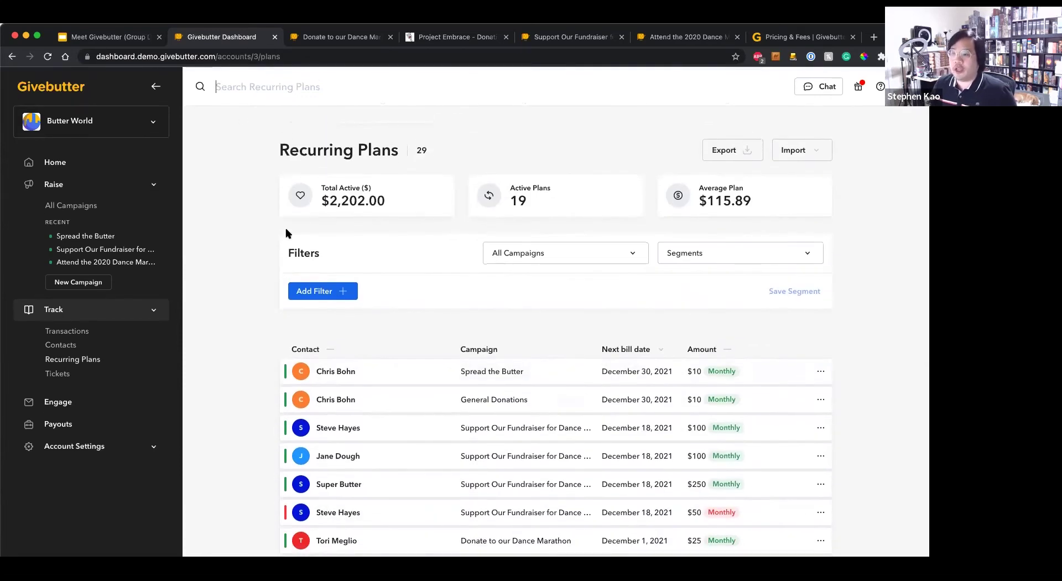
left_click(313, 292)
left_click(244, 283)
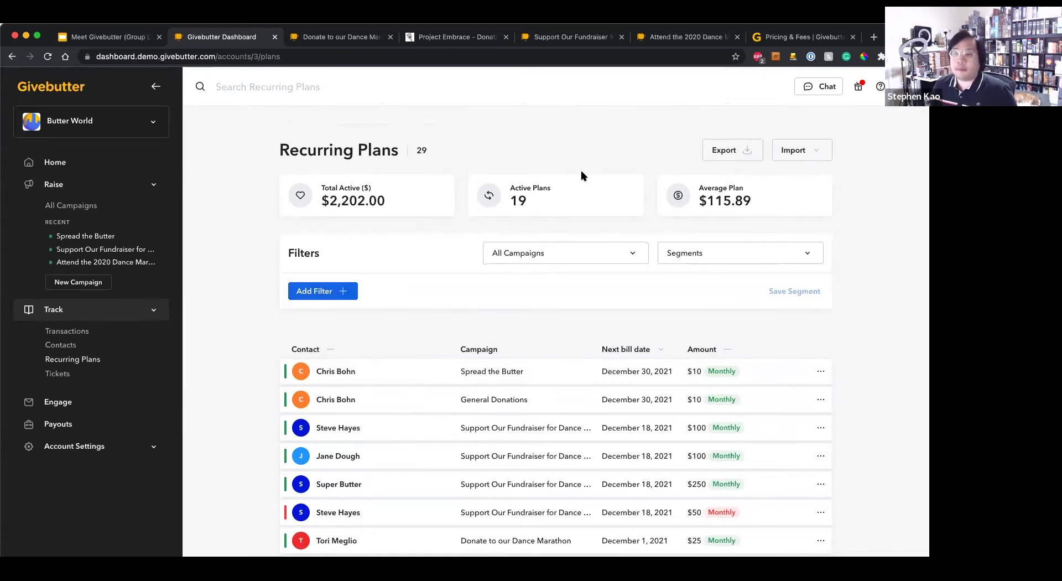
Look over the Tickets list with its check-in statuses, and open the Contacts list.
left_click(56, 374)
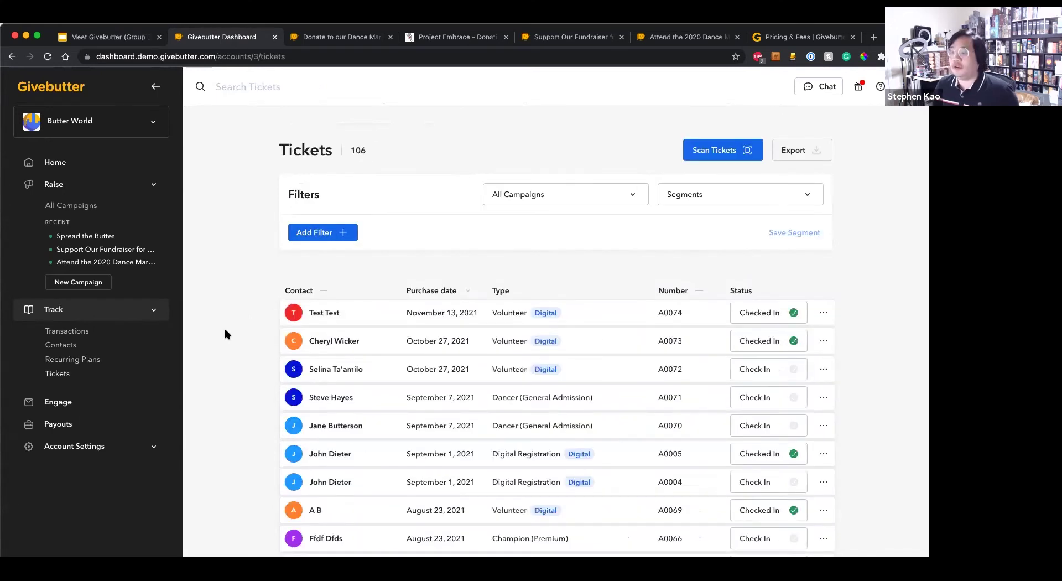
scroll(515, 316, "down", 1)
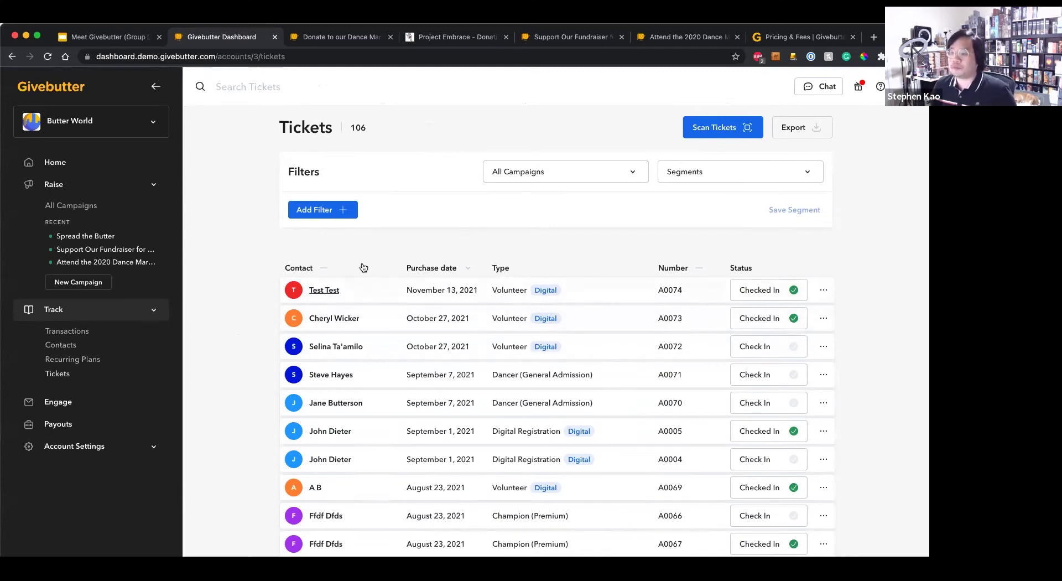
left_click(61, 344)
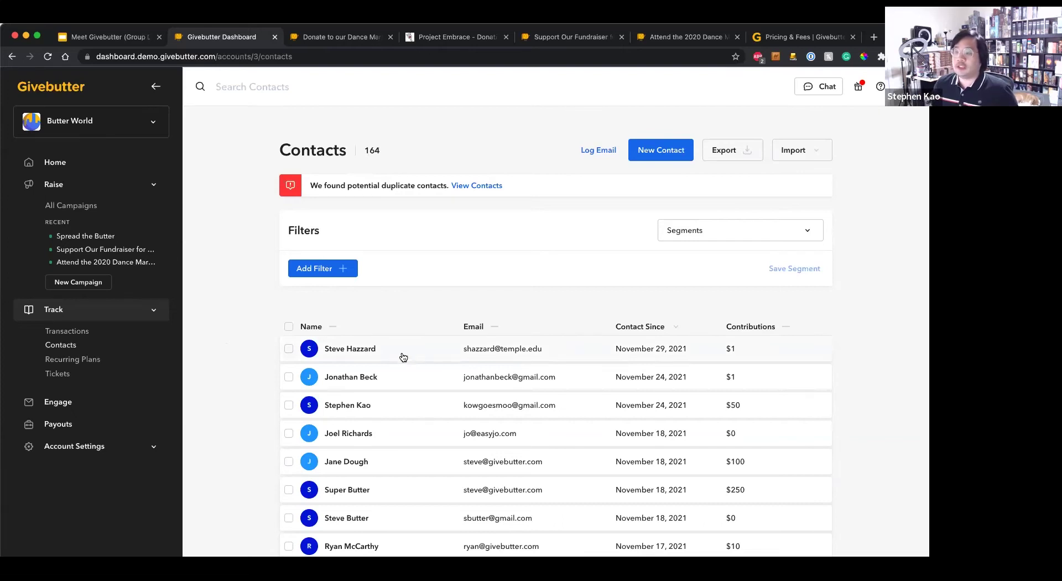
scroll(404, 384, "down", 1)
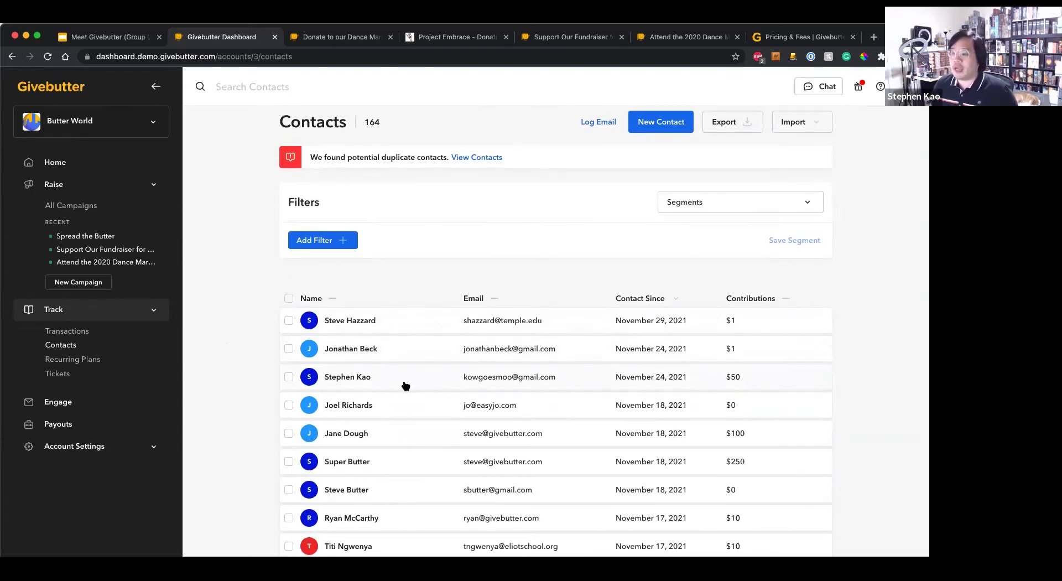
Open the record of the contact with $50 in contributions, view its extra actions such as Merge Contact, and dismiss them.
left_click(403, 384)
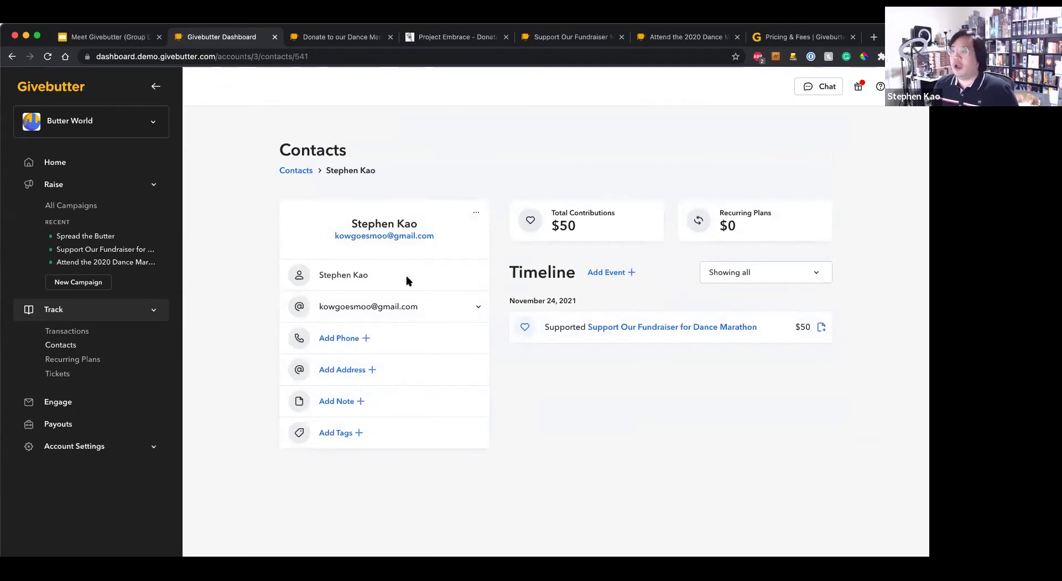
left_click(477, 214)
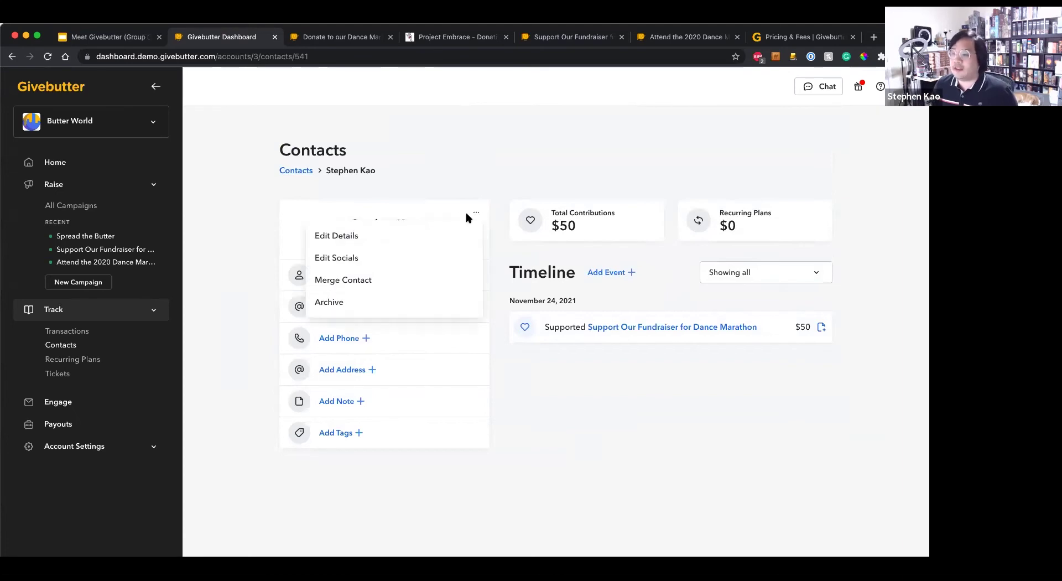
left_click(412, 202)
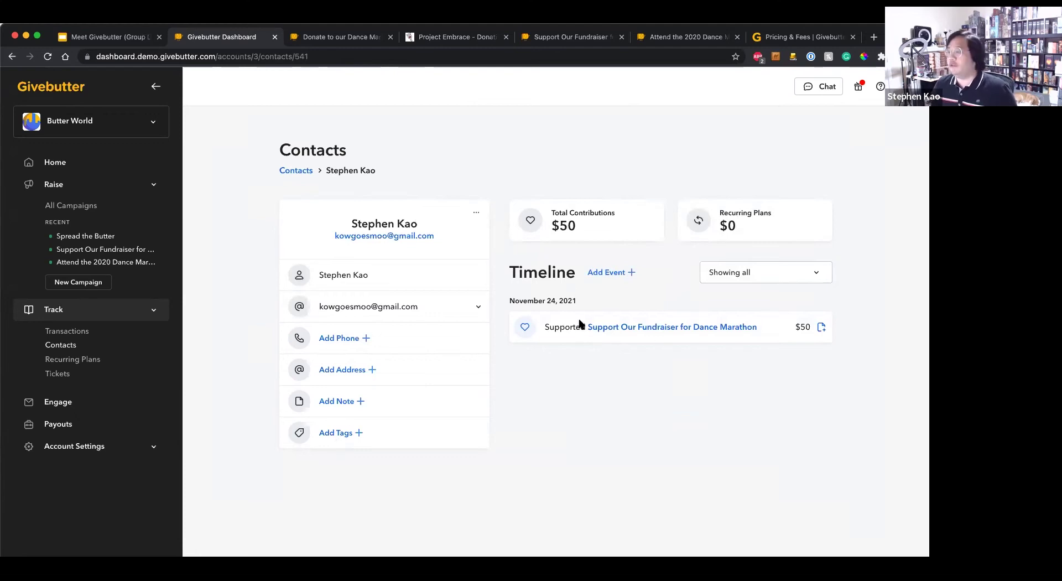
View the event types available for a new event on the contact's timeline, and close the form without adding one.
left_click(603, 276)
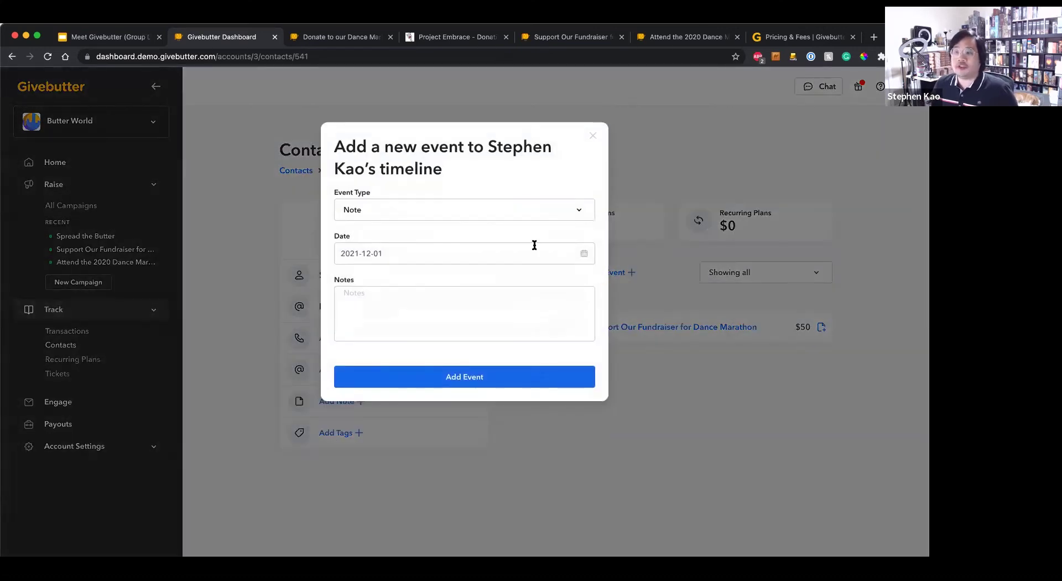
left_click(565, 214)
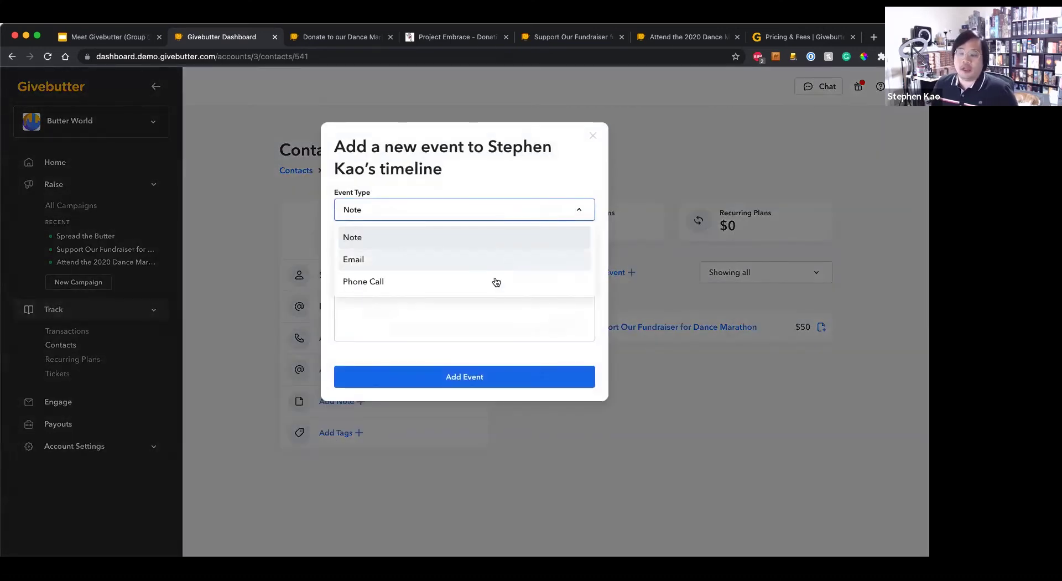
left_click(592, 136)
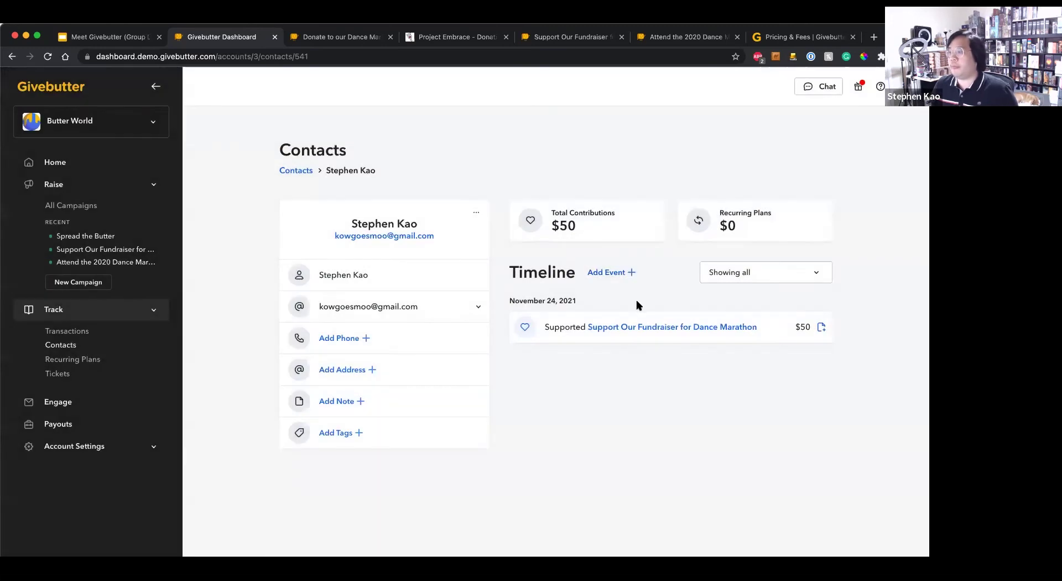
View the tags available in the contact's details form, and close it without saving changes.
left_click(336, 434)
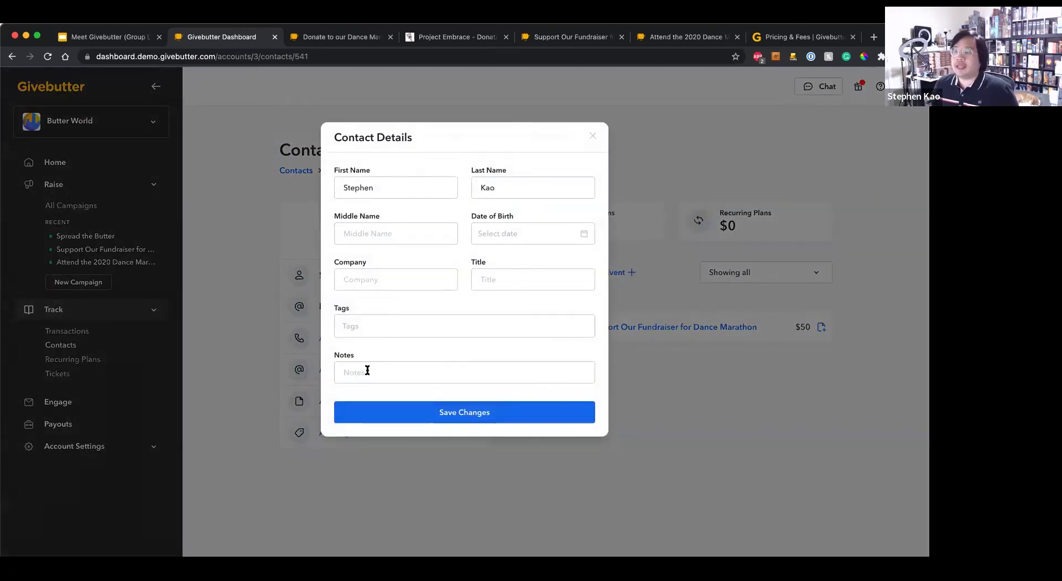
left_click(363, 325)
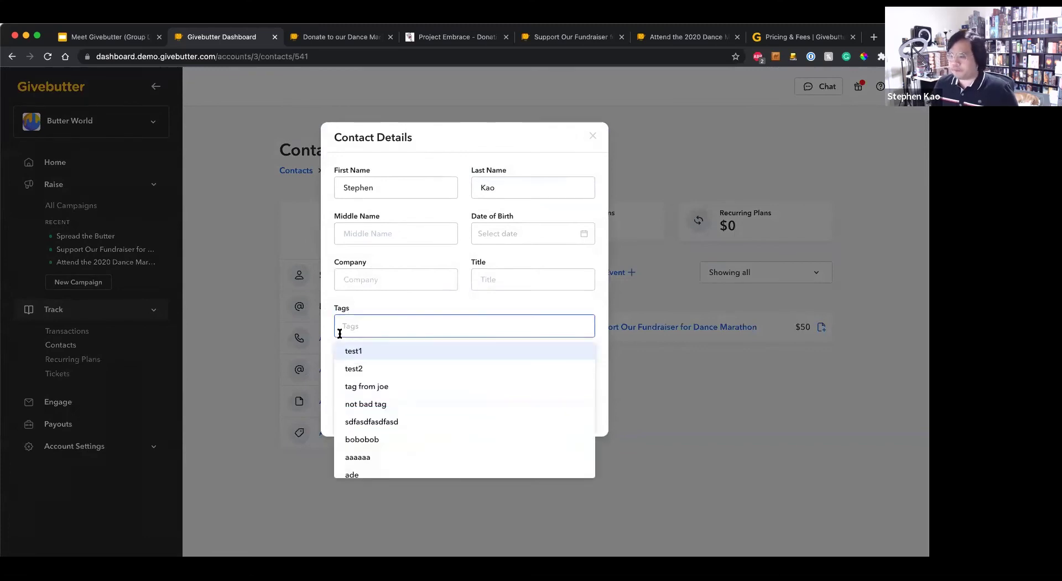
left_click(343, 306)
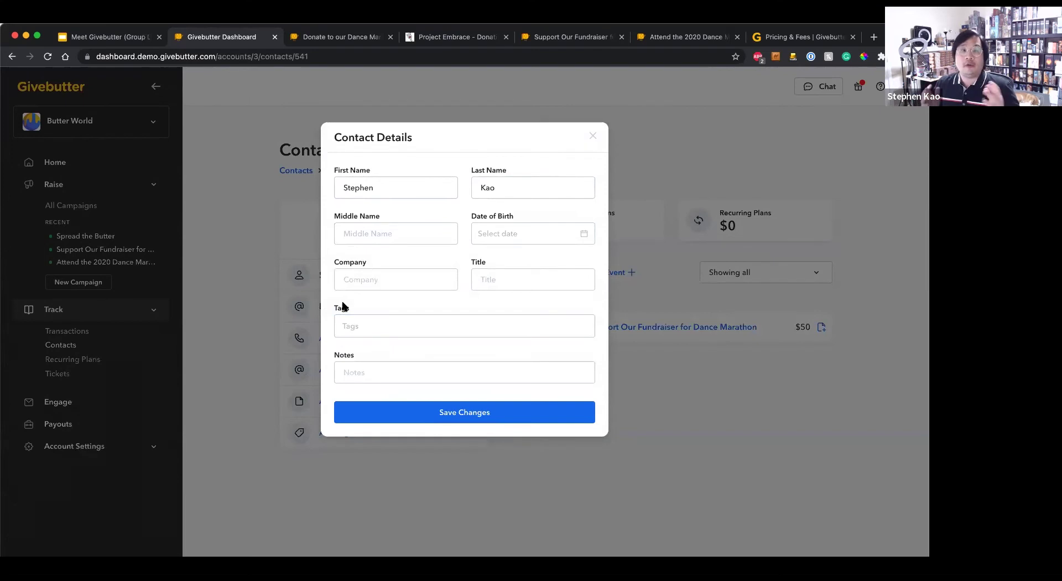
left_click(593, 139)
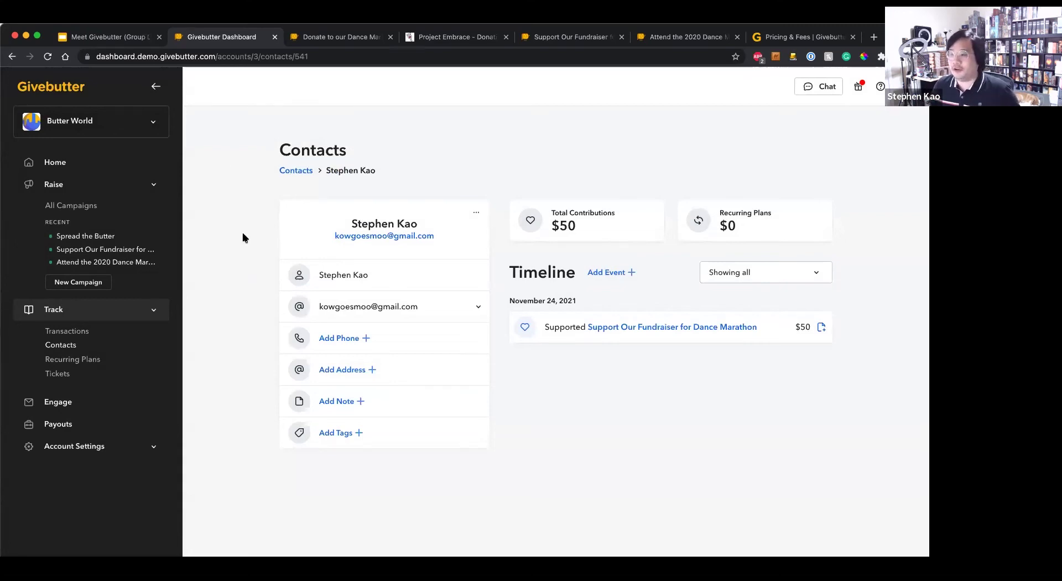
Return to the Contacts list, filter it to contacts with all of the tags set to test2, and view the other filter types.
left_click(12, 56)
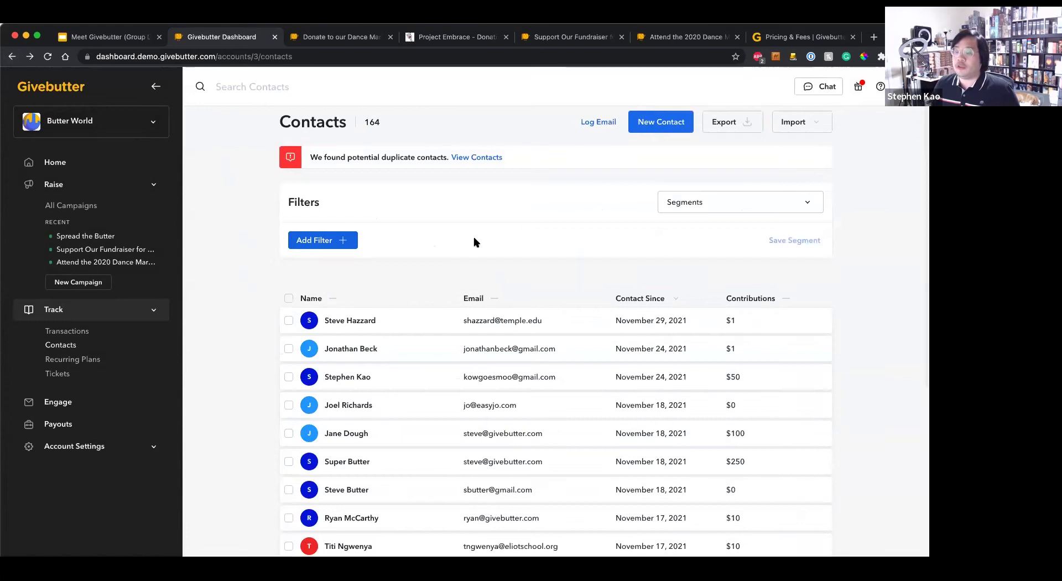
left_click(314, 255)
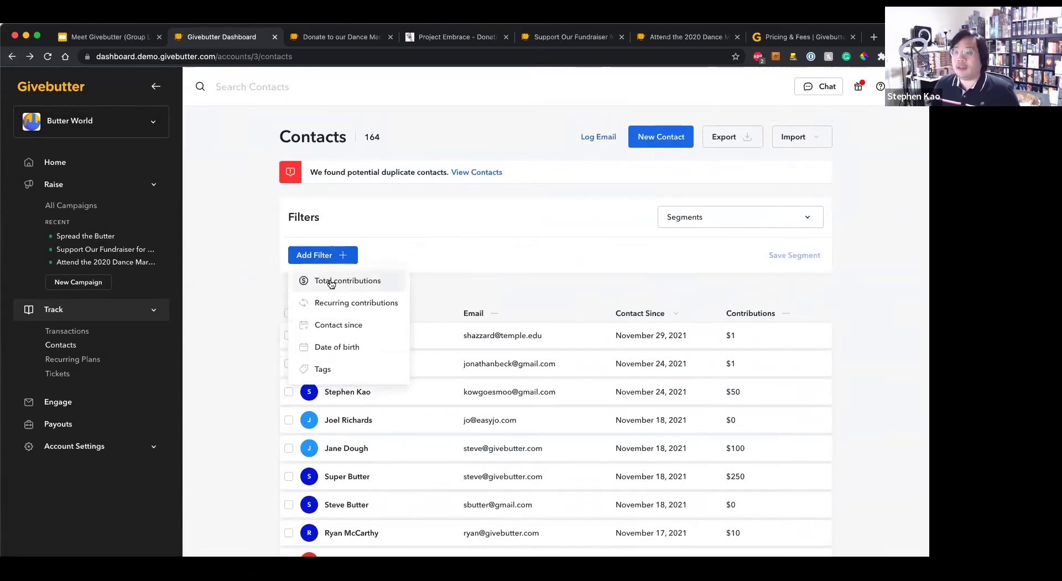
left_click(326, 368)
left_click(398, 252)
scroll(425, 315, "down", 2)
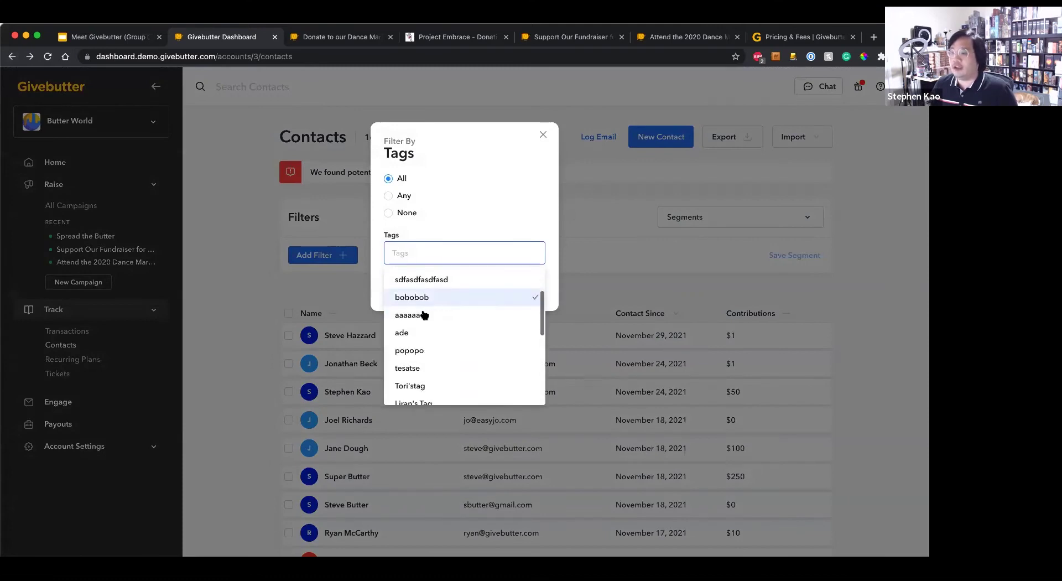
scroll(422, 326, "up", 2)
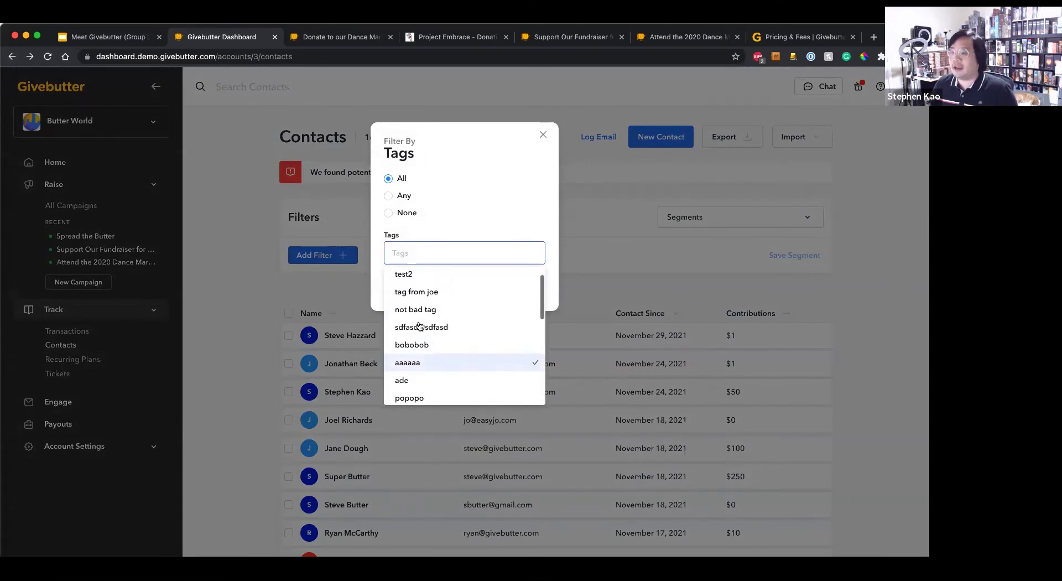
left_click(421, 276)
left_click(467, 235)
left_click(480, 291)
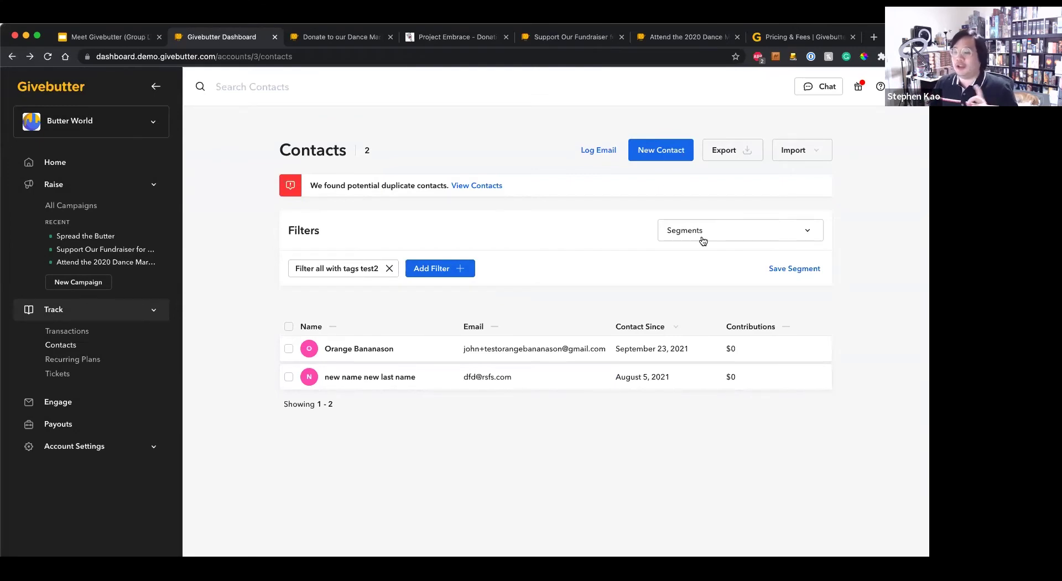
left_click(433, 269)
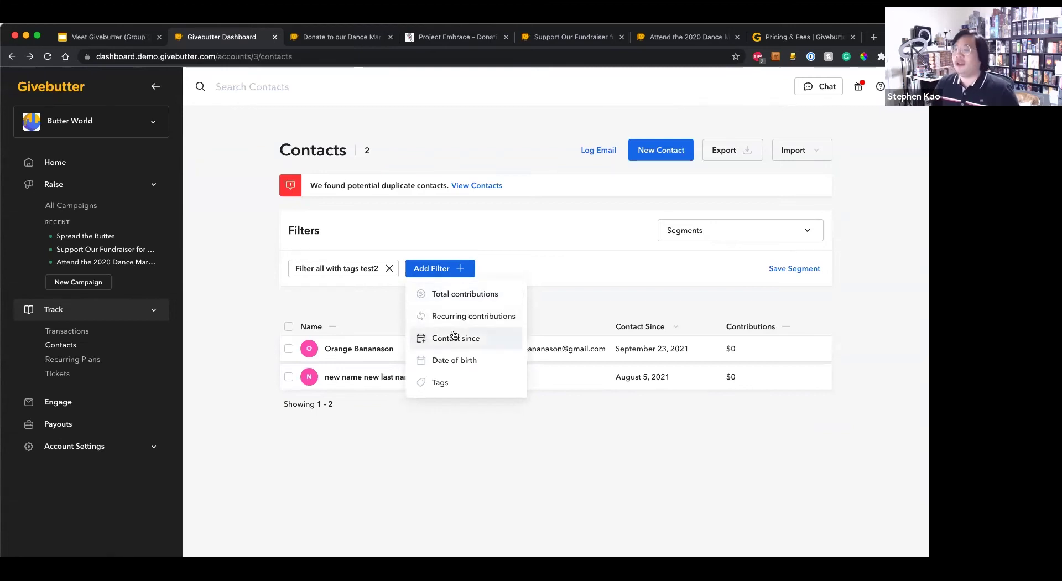
left_click(641, 306)
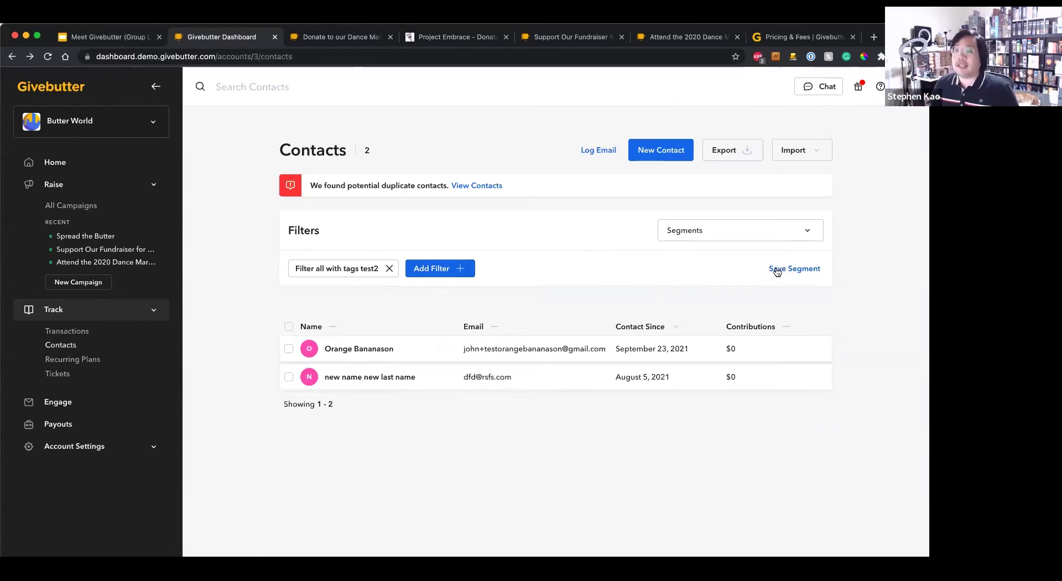
Show the contacts in the saved segments VIP Supporters, Total is 100 and Recurring Donors, one after another.
left_click(742, 239)
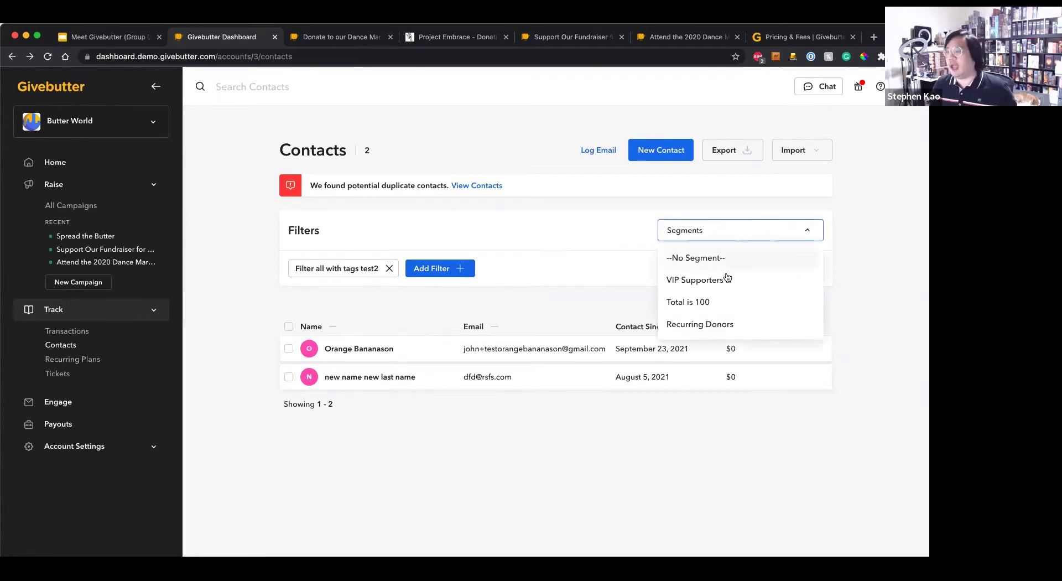
left_click(716, 286)
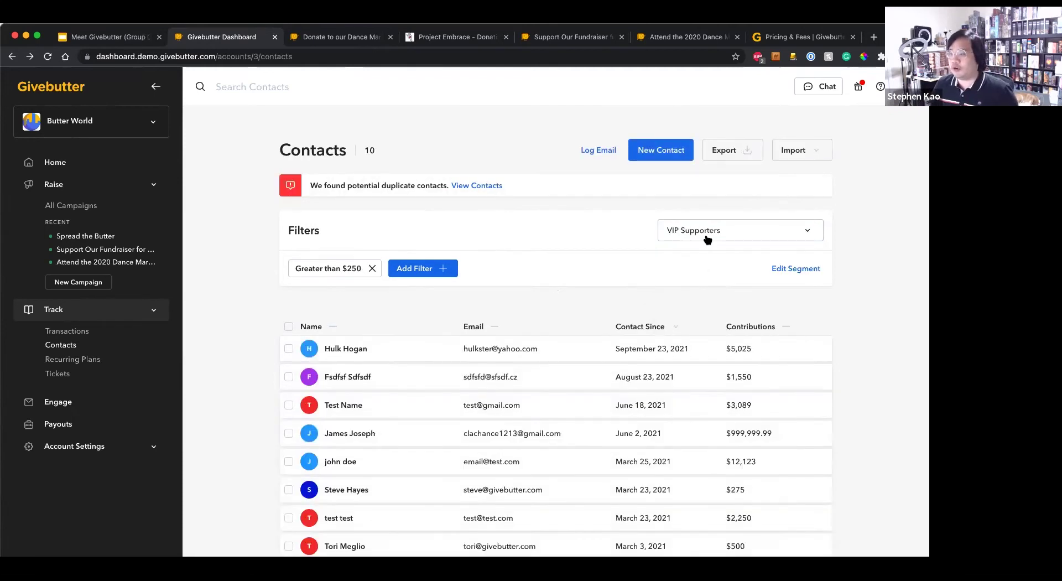
left_click(705, 240)
left_click(703, 301)
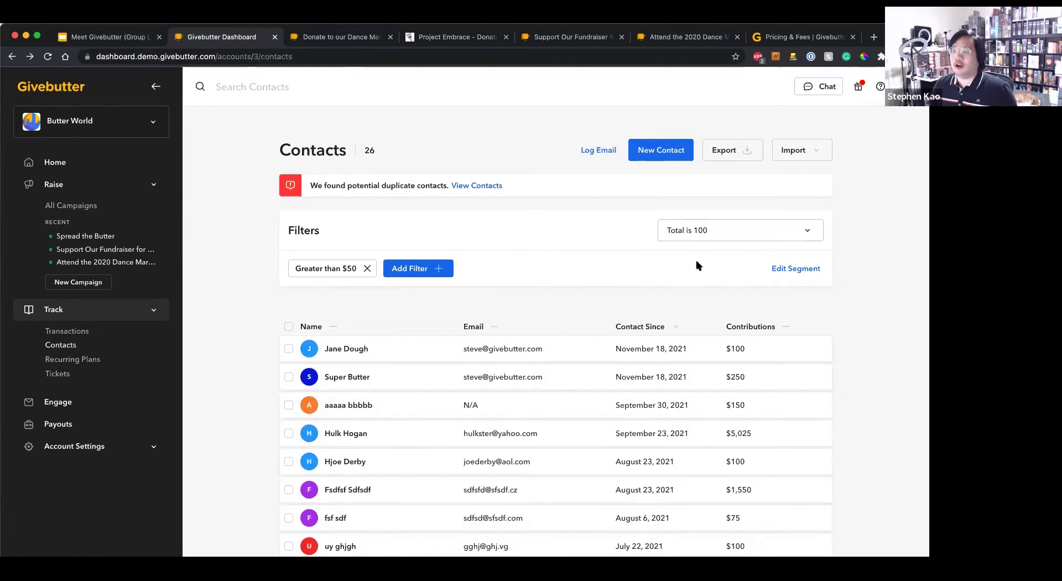
left_click(694, 235)
left_click(610, 233)
left_click(677, 231)
left_click(690, 325)
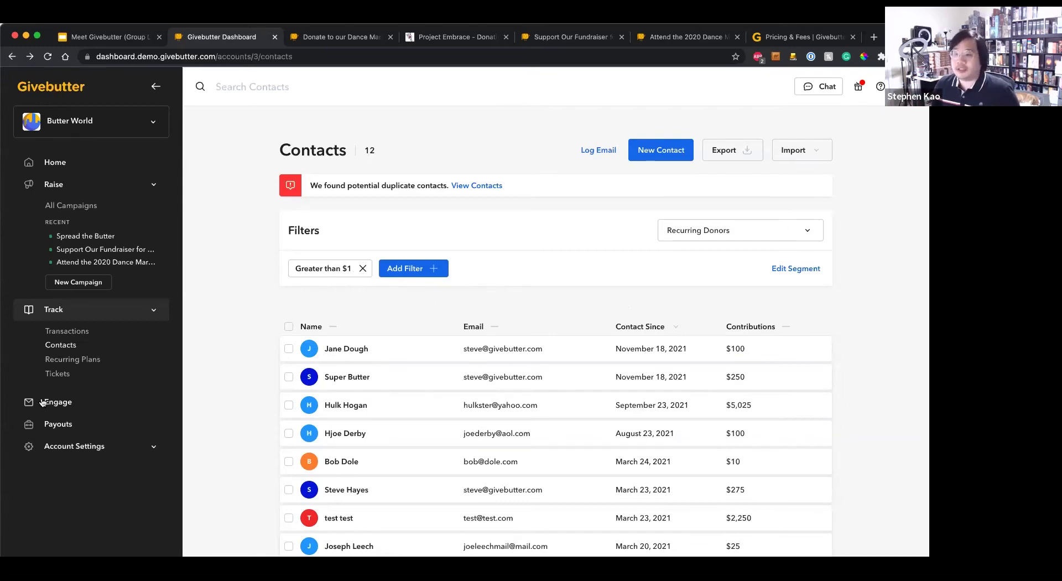
View the sent and scheduled messages in the Engage section's message history, ending on the sent messages.
left_click(87, 407)
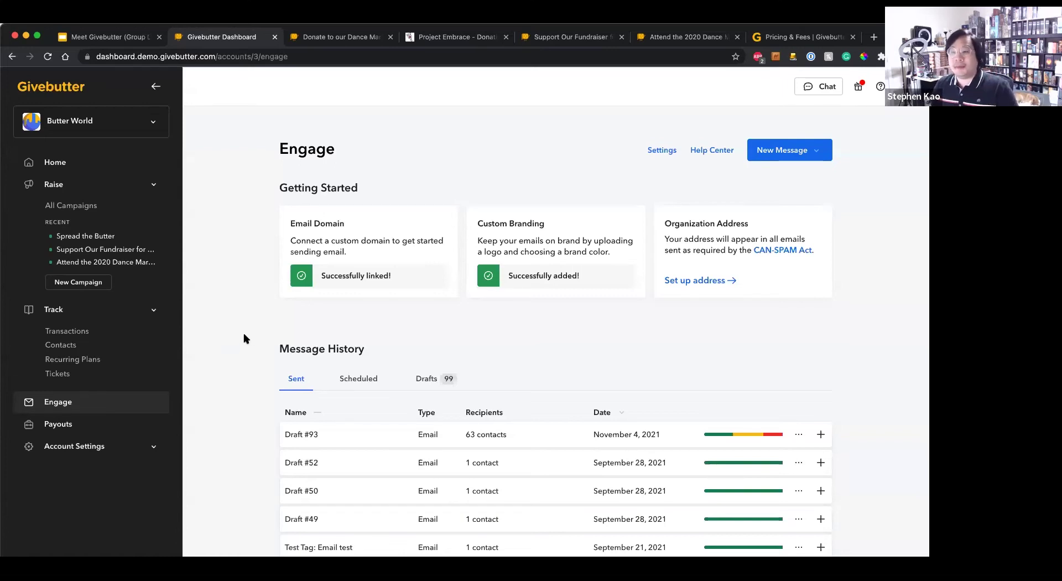
scroll(244, 338, "down", 3)
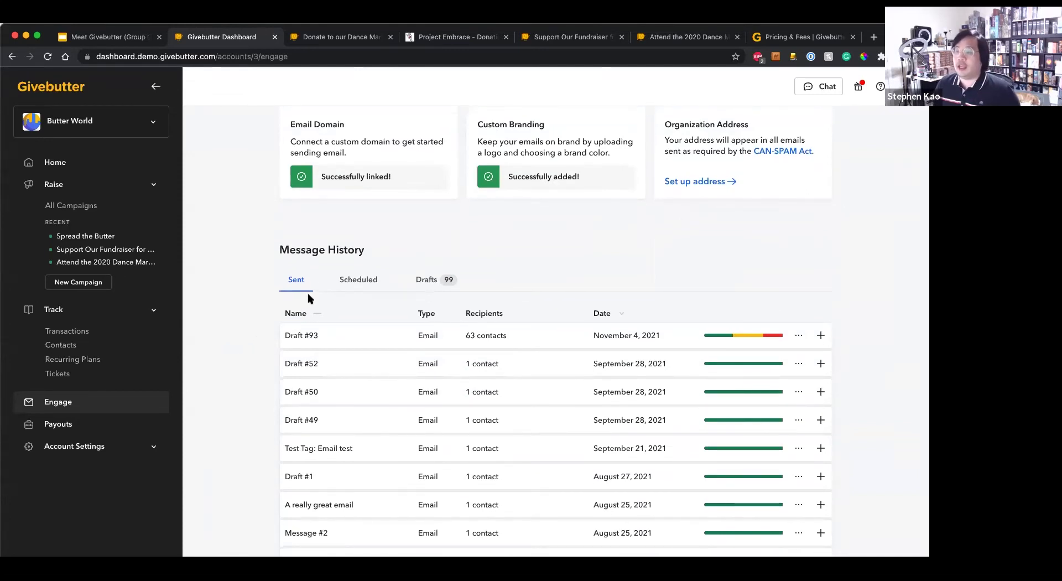
scroll(669, 339, "down", 1)
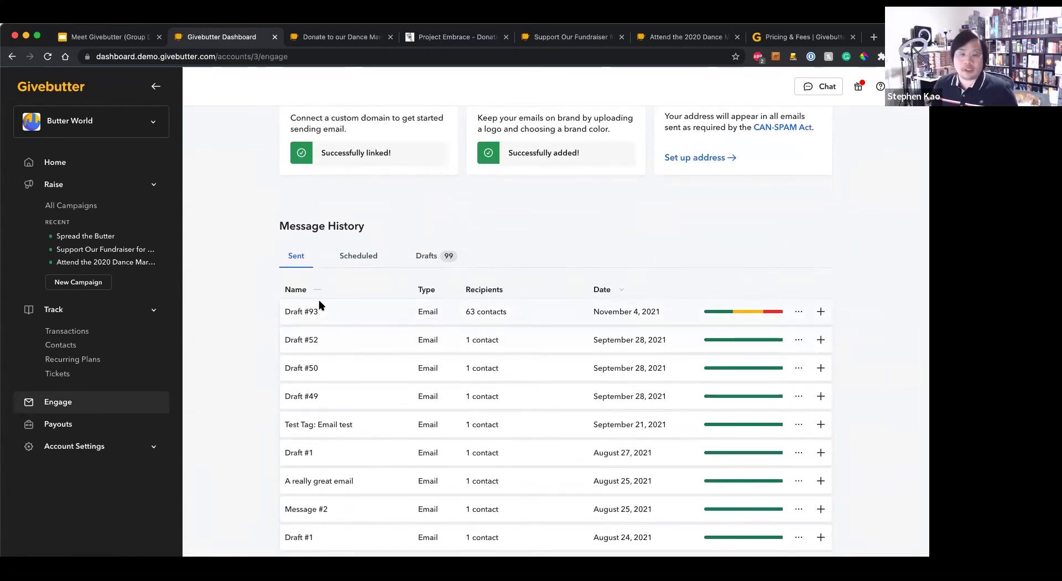
left_click(348, 261)
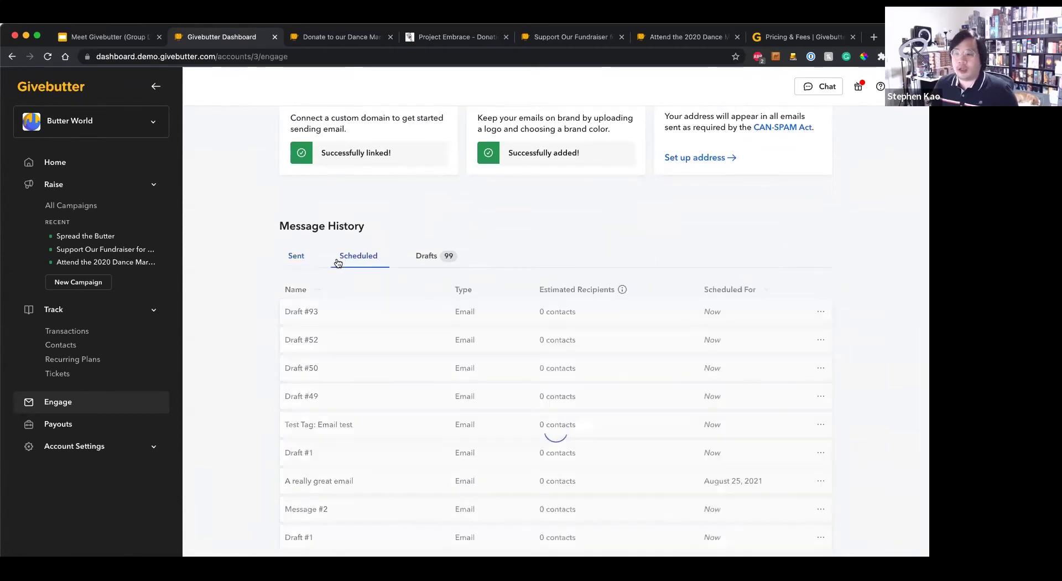
scroll(416, 345, "down", 2)
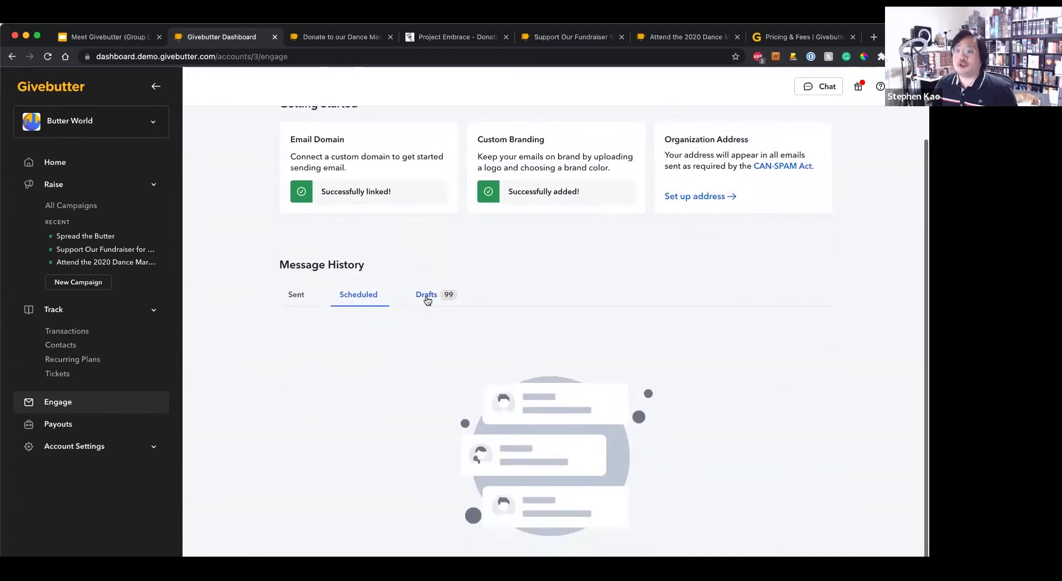
left_click(294, 298)
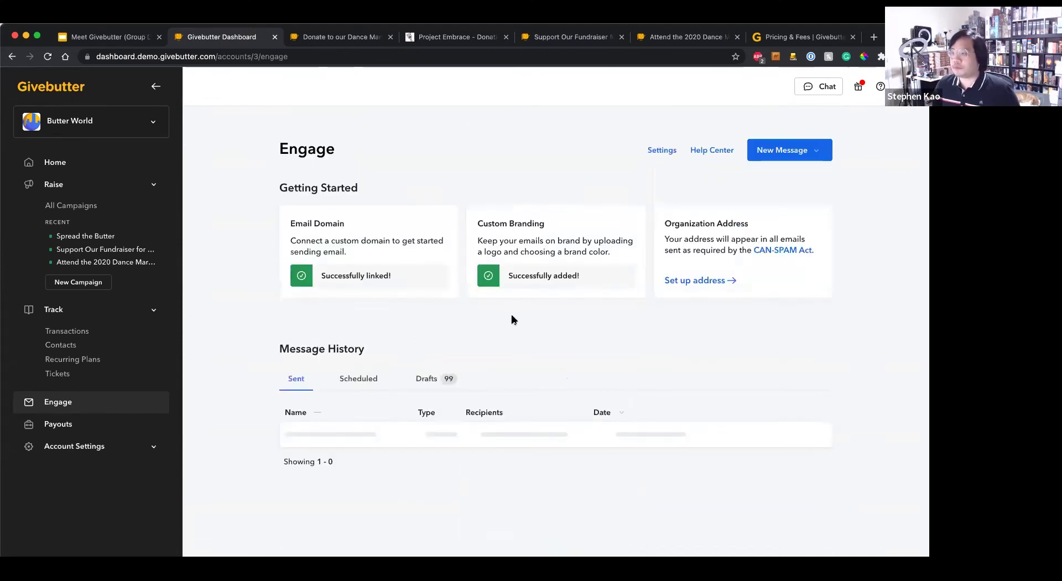
scroll(512, 319, "down", 1)
scroll(517, 319, "up", 1)
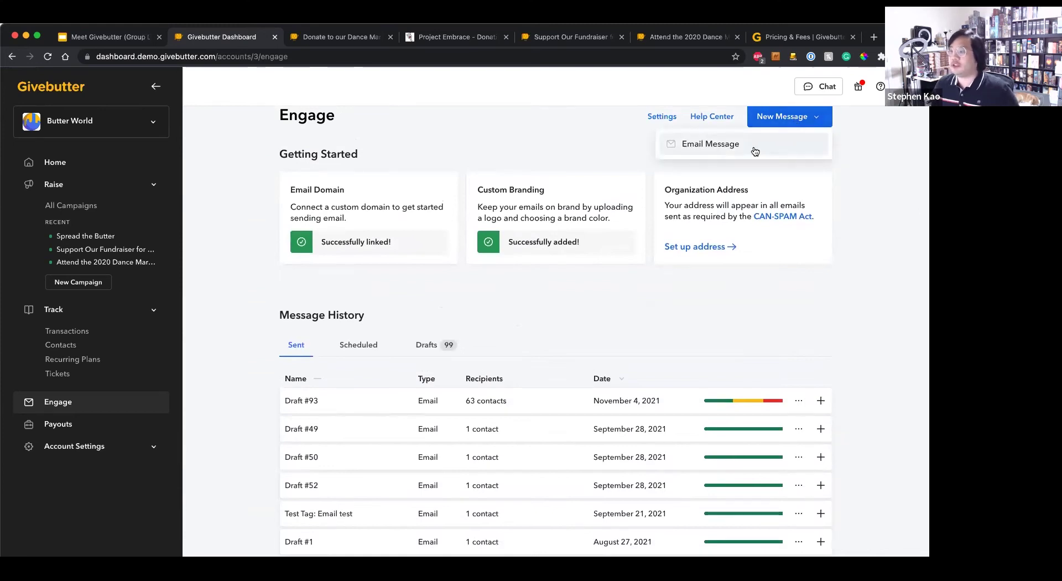
Create a new email message addressed to the VIP Supporters segment and continue to its composing step.
left_click(756, 145)
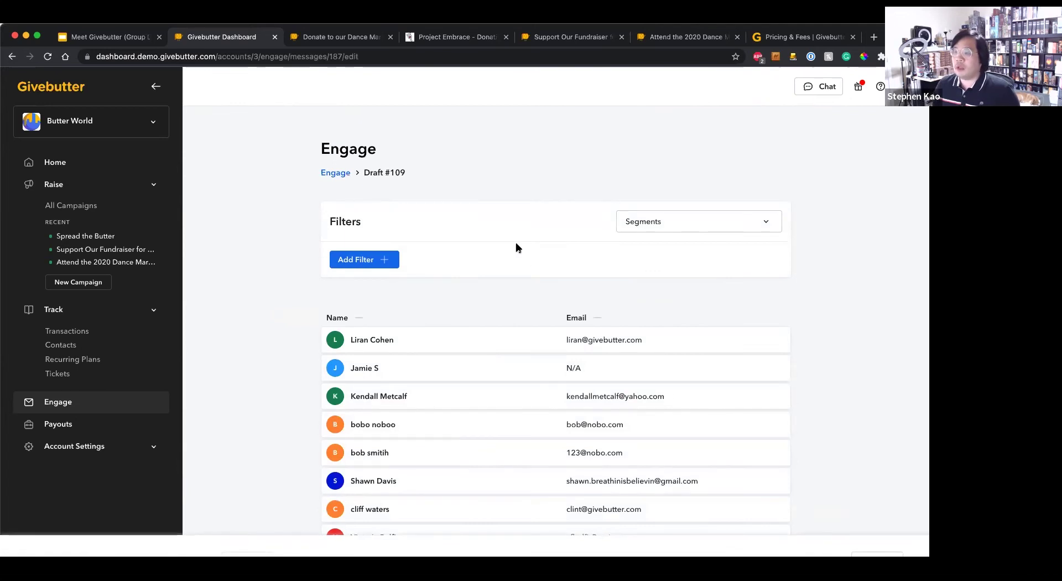
scroll(559, 249, "down", 3)
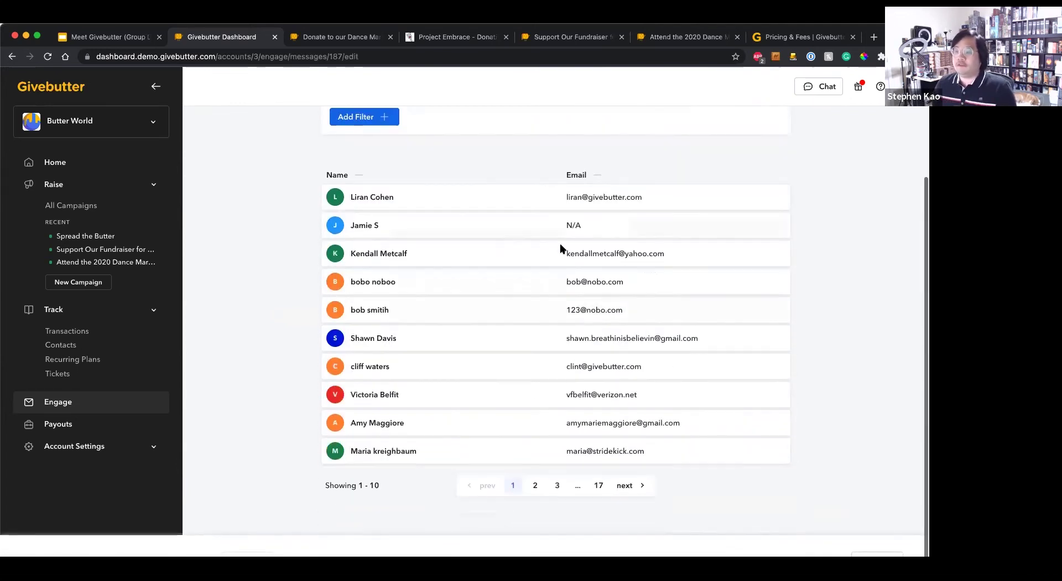
scroll(602, 273, "up", 3)
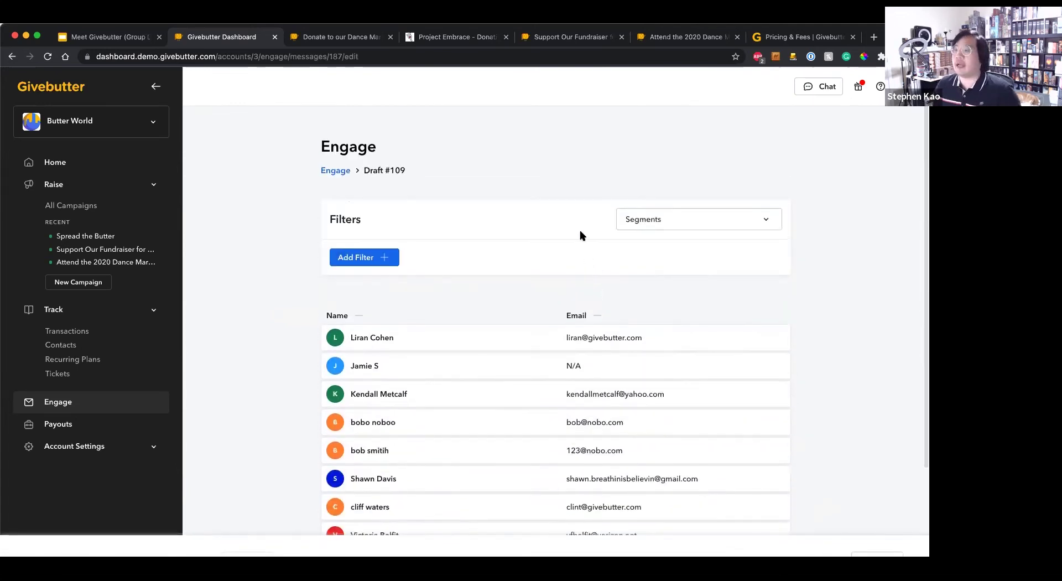
left_click(667, 224)
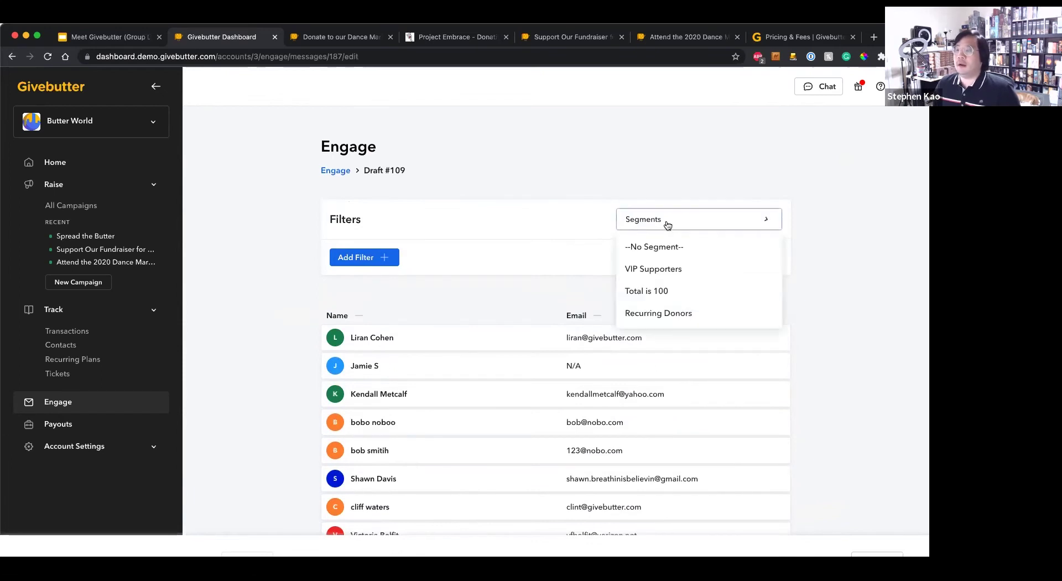
left_click(645, 268)
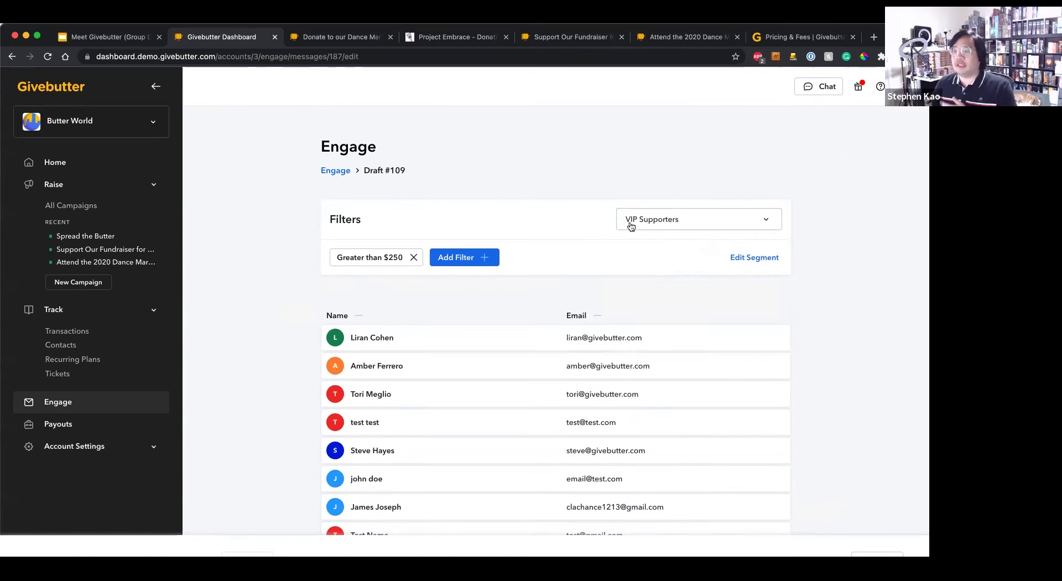
scroll(622, 254, "down", 5)
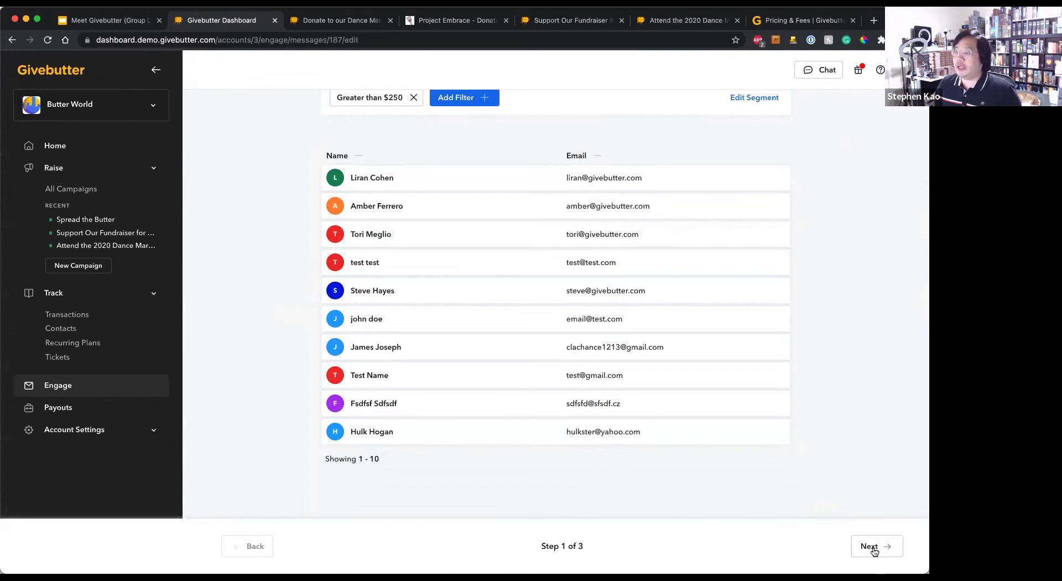
left_click(871, 548)
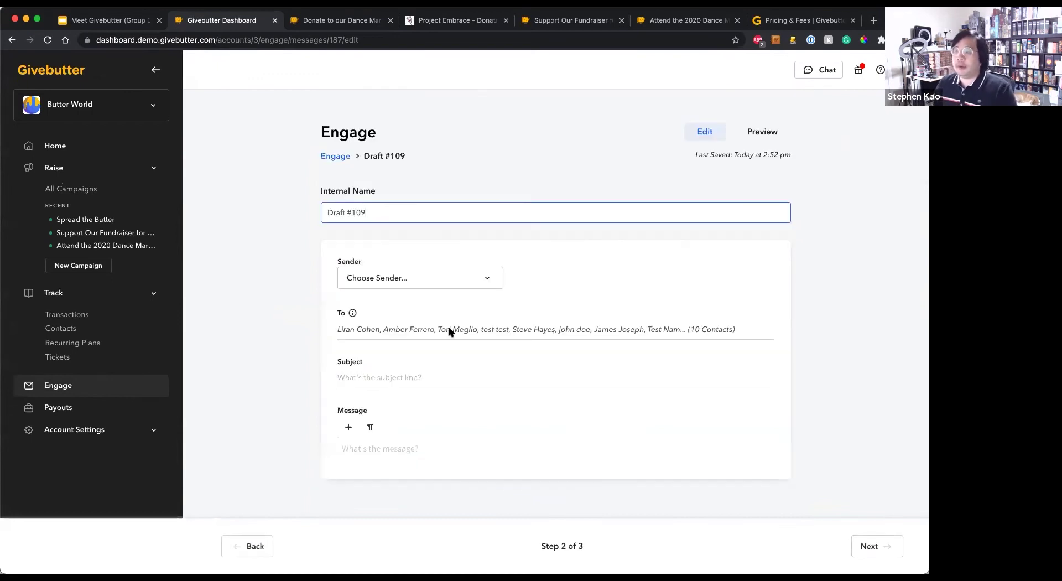
View the senders available for the draft email without choosing one, and look over its recipients and subject field.
left_click(367, 287)
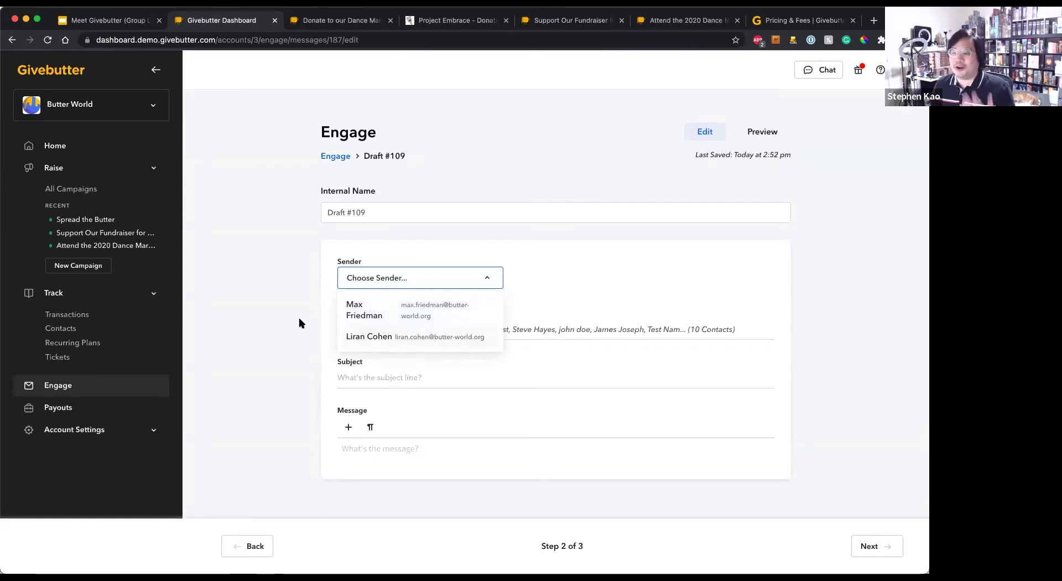
left_click(277, 317)
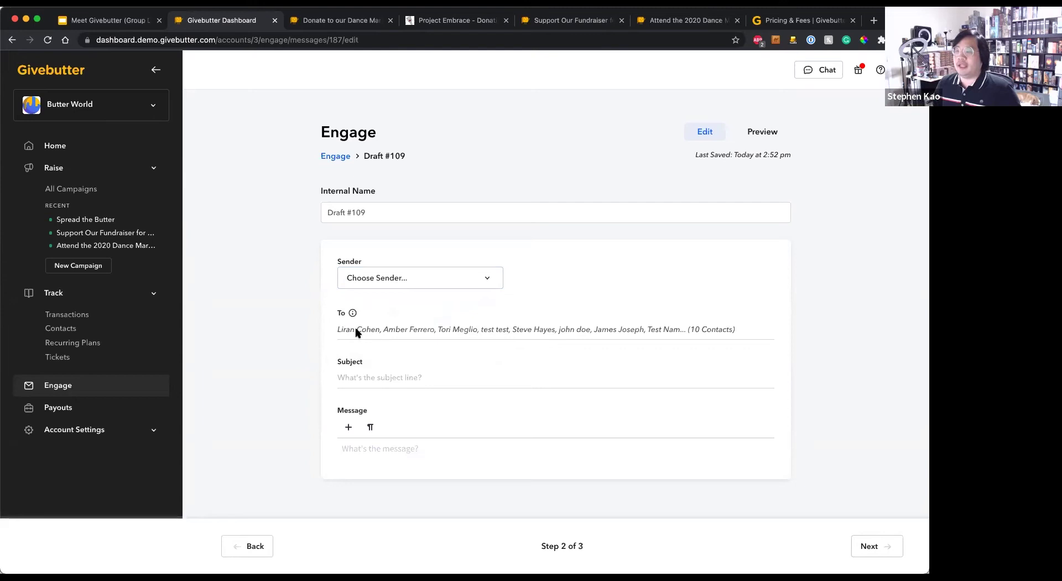
left_click_drag(355, 330, 408, 330)
left_click(388, 375)
scroll(385, 374, "down", 1)
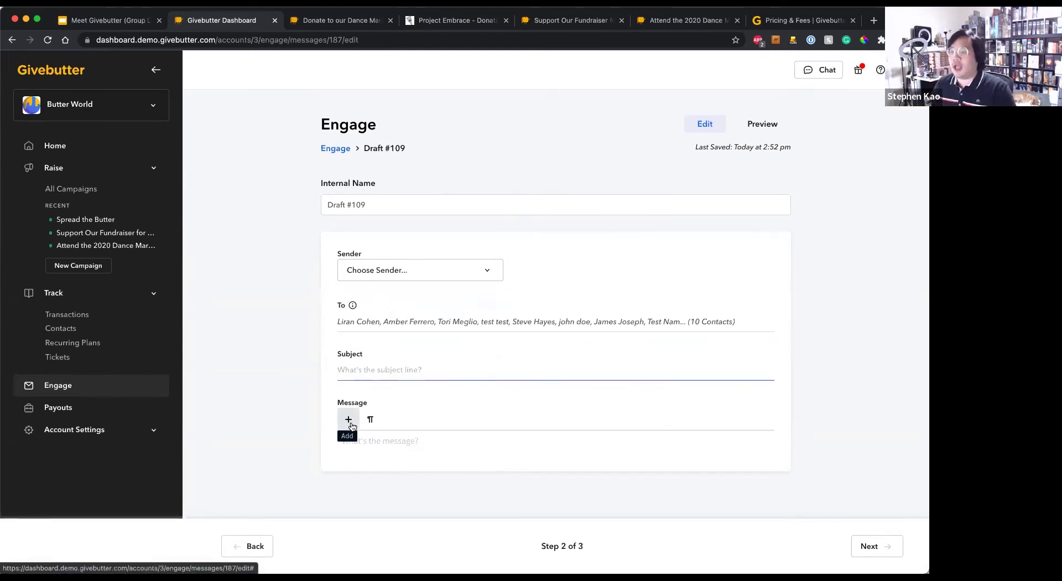
View the content blocks that can be added to the message body, and preview the draft before returning to editing.
left_click(345, 439)
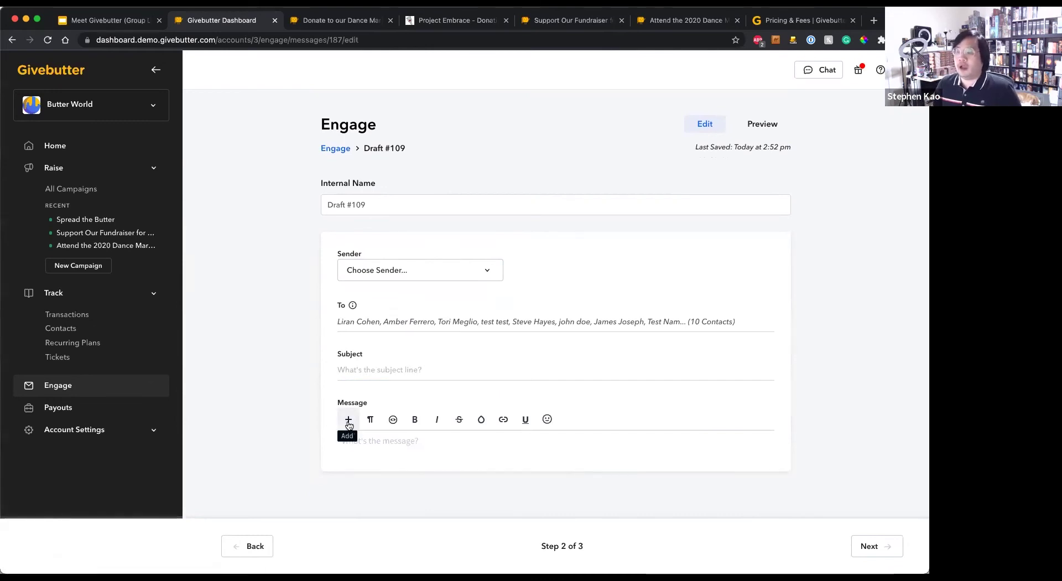
left_click(348, 421)
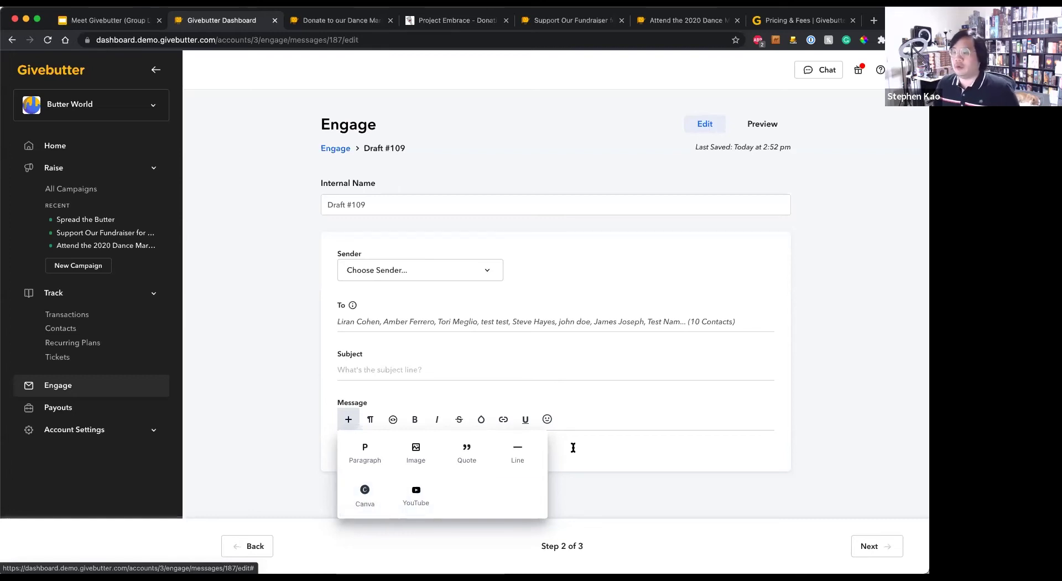
left_click(573, 447)
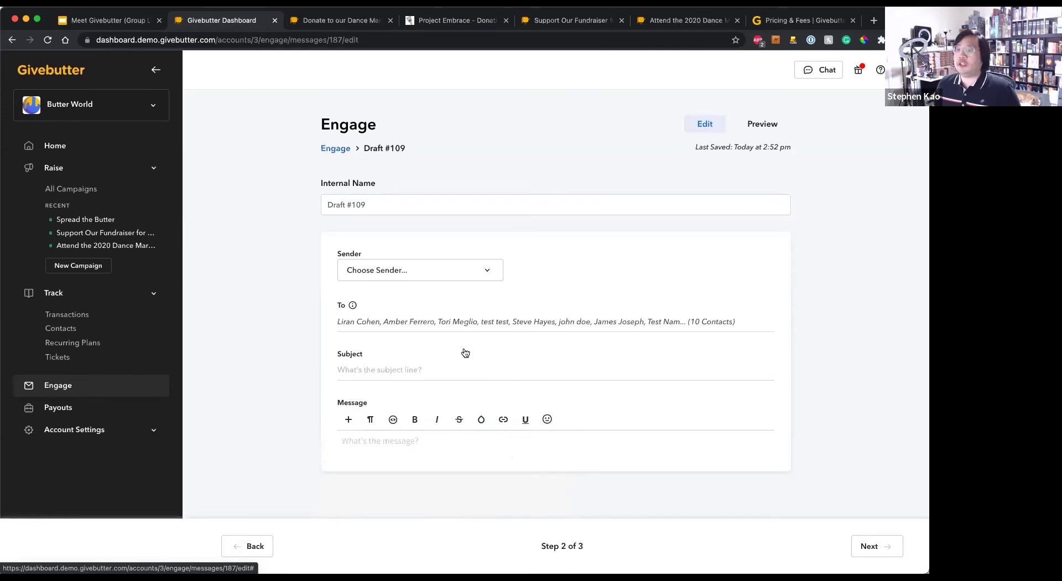
left_click(748, 125)
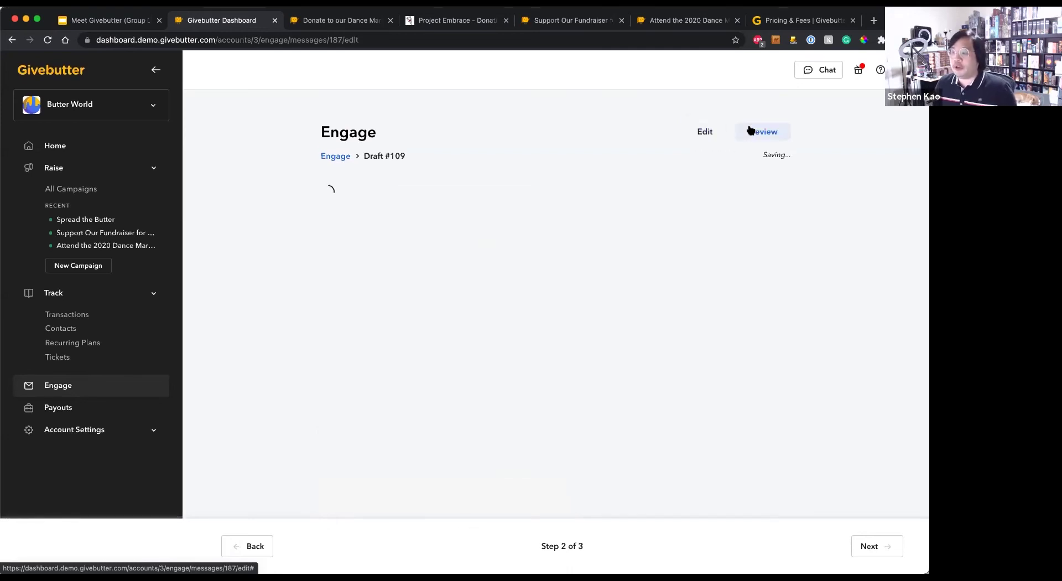
left_click(701, 135)
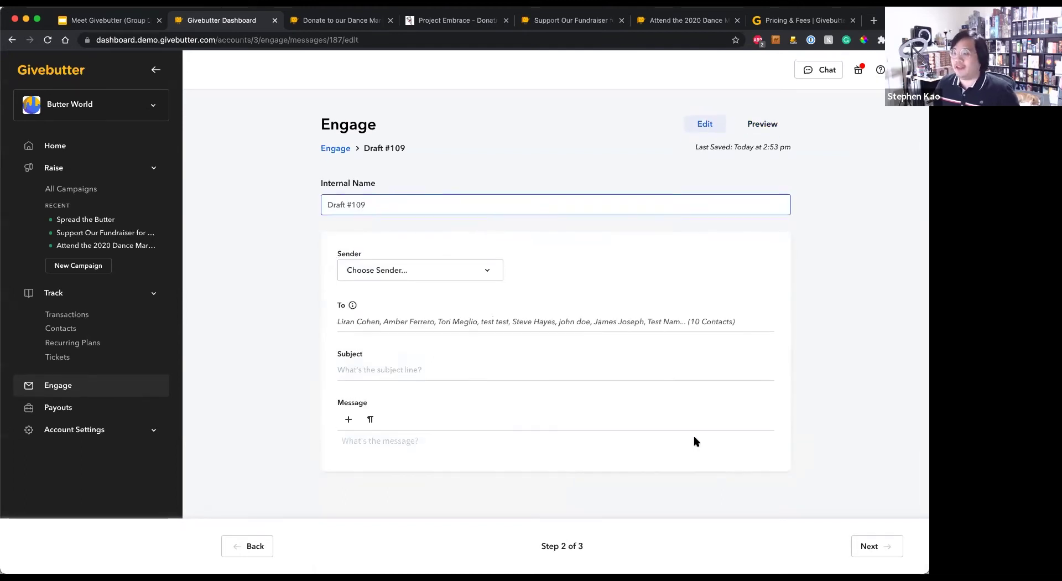
Review the draft's scheduling options and email preview in the final step, and go back to composing without sending.
left_click(858, 547)
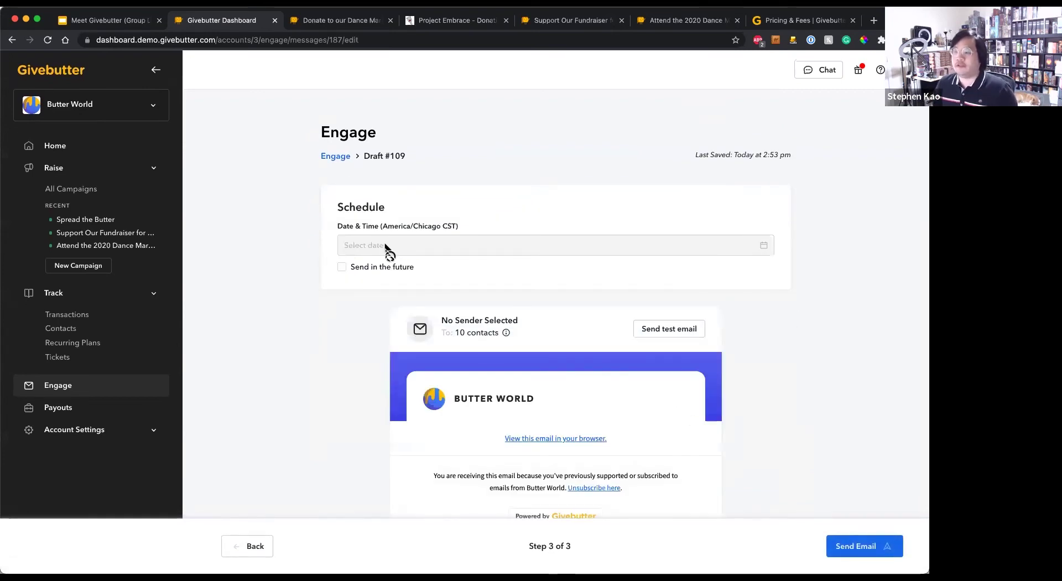
scroll(387, 250, "down", 3)
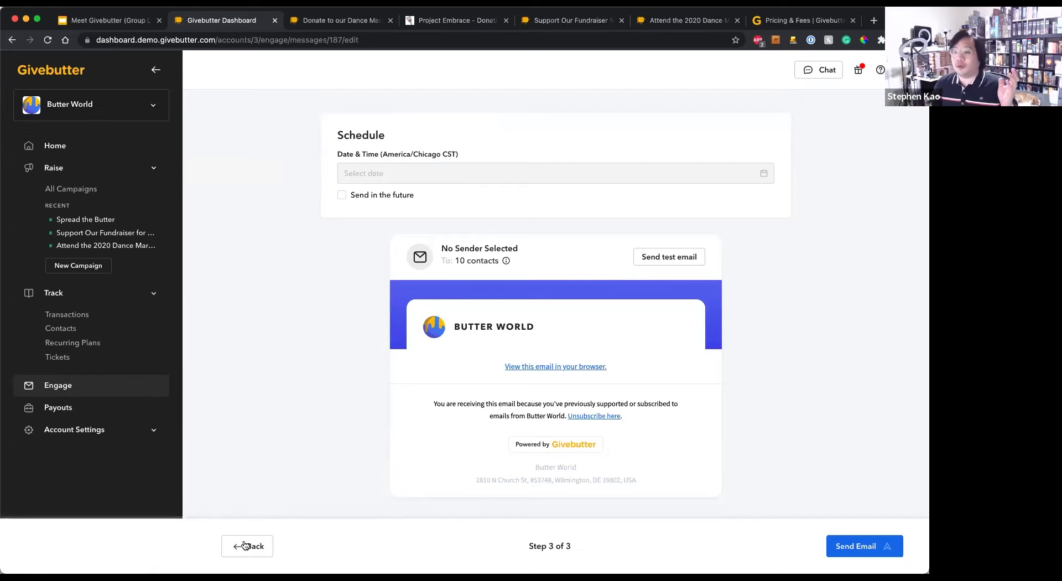
left_click(245, 546)
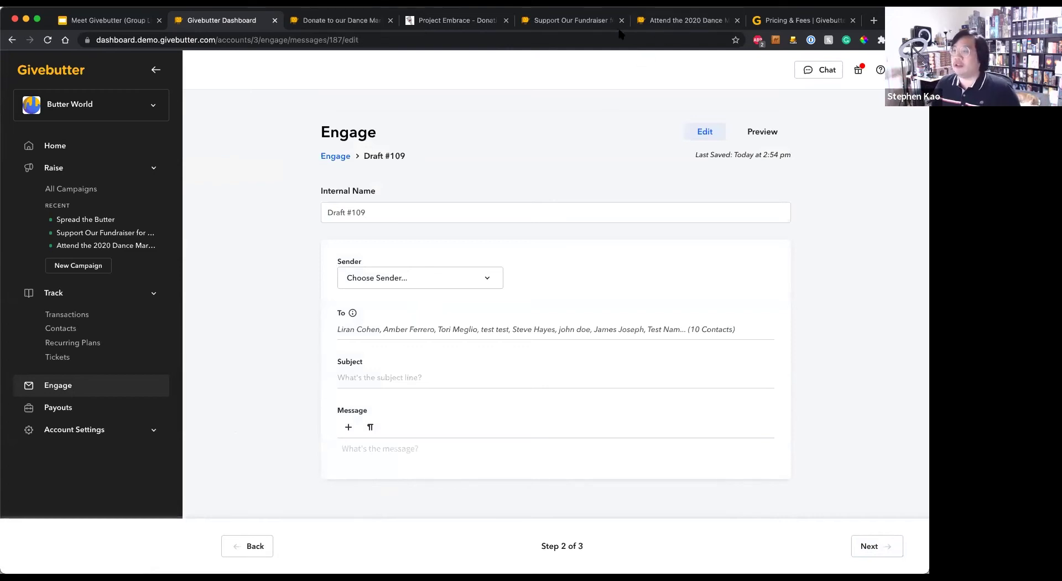
Switch to the Givebutter pricing page and turn off donor tipping to view the platform fees that apply instead.
left_click(771, 21)
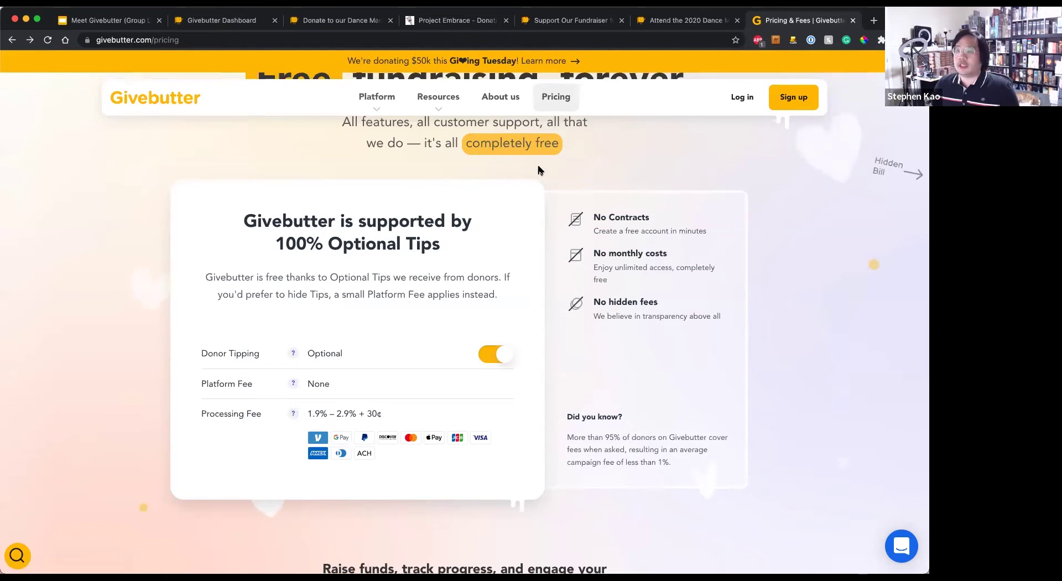
scroll(418, 290, "down", 1)
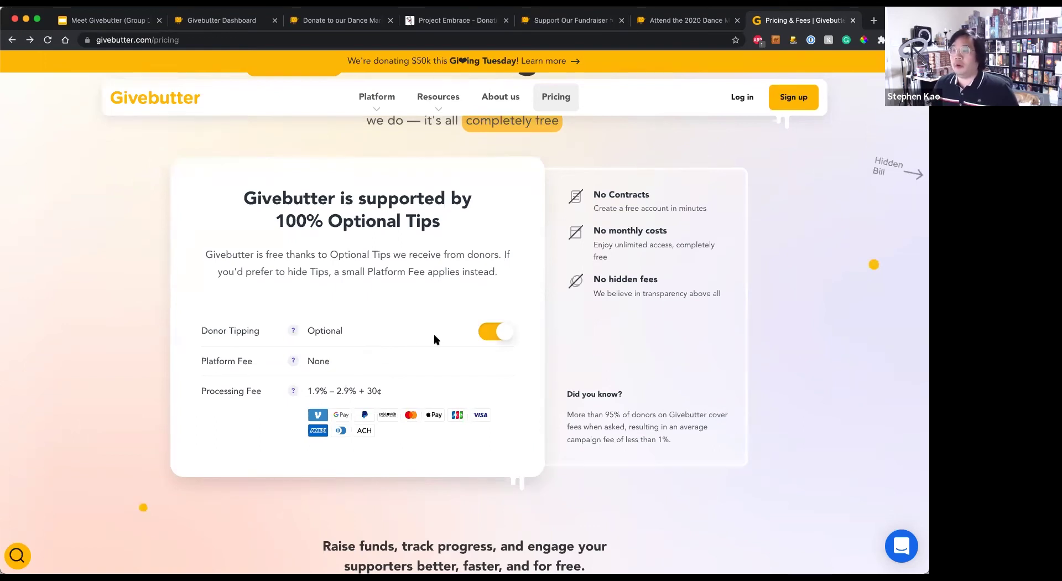
left_click(495, 335)
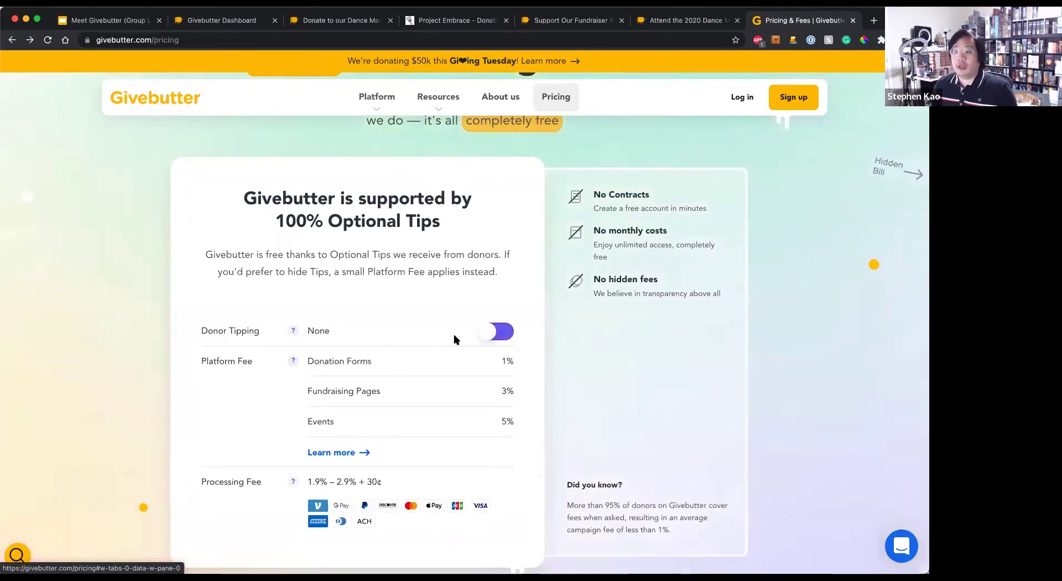
scroll(454, 338, "down", 1)
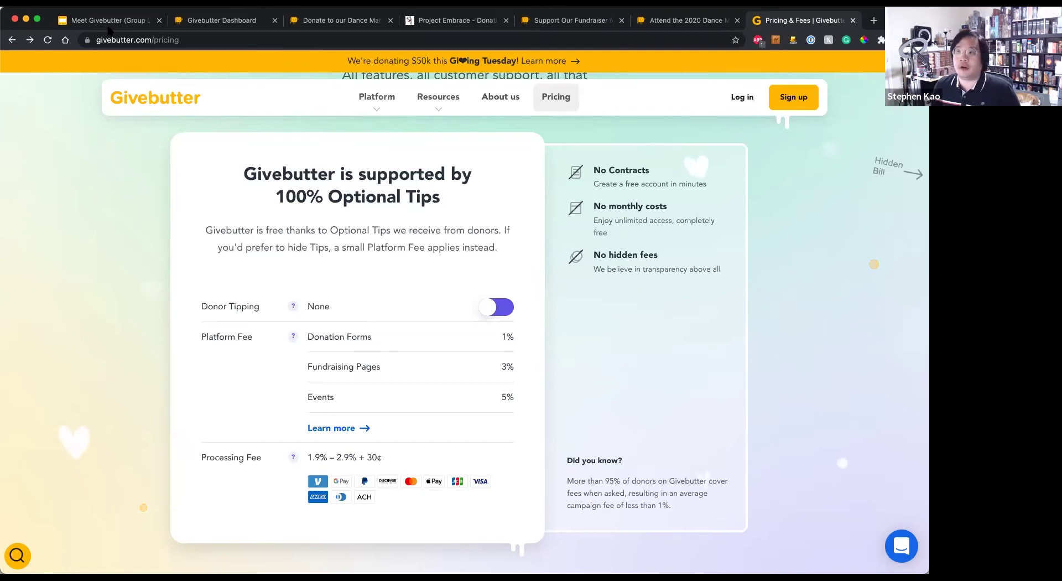
Return to the Givebutter dashboard's home page and open the support chat to view its help options.
left_click(219, 21)
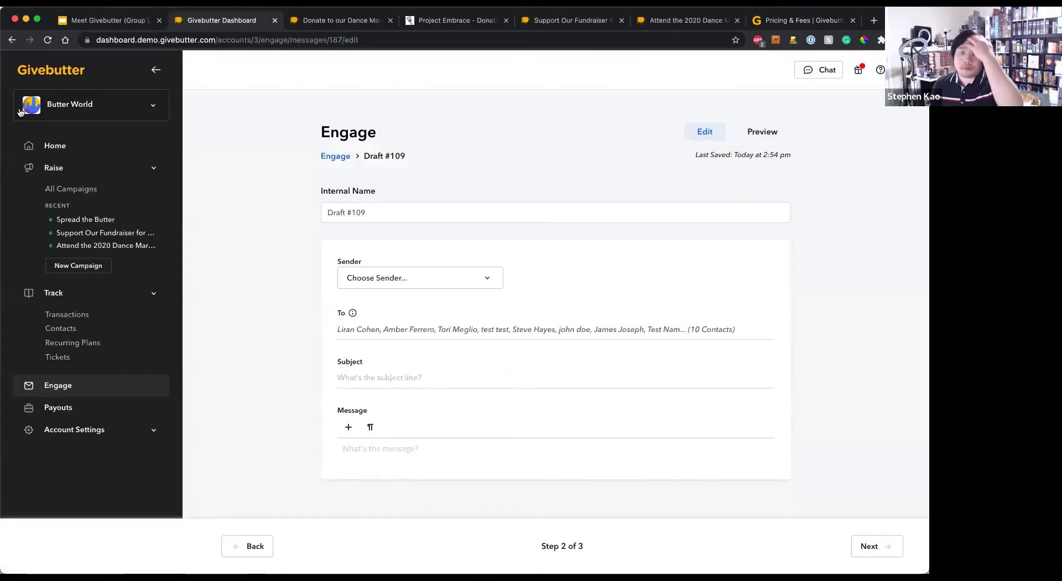
left_click(56, 146)
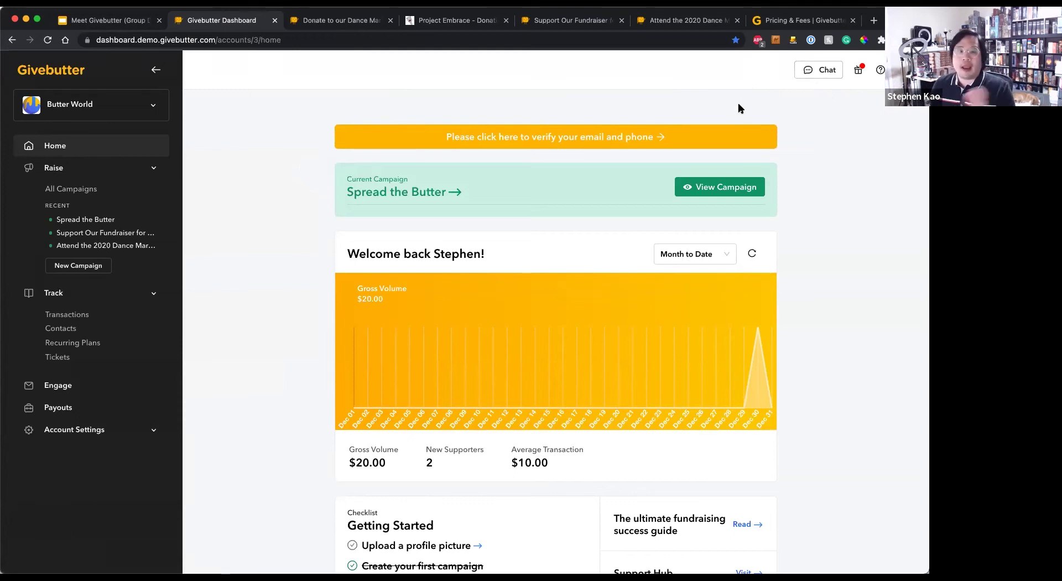
left_click(819, 76)
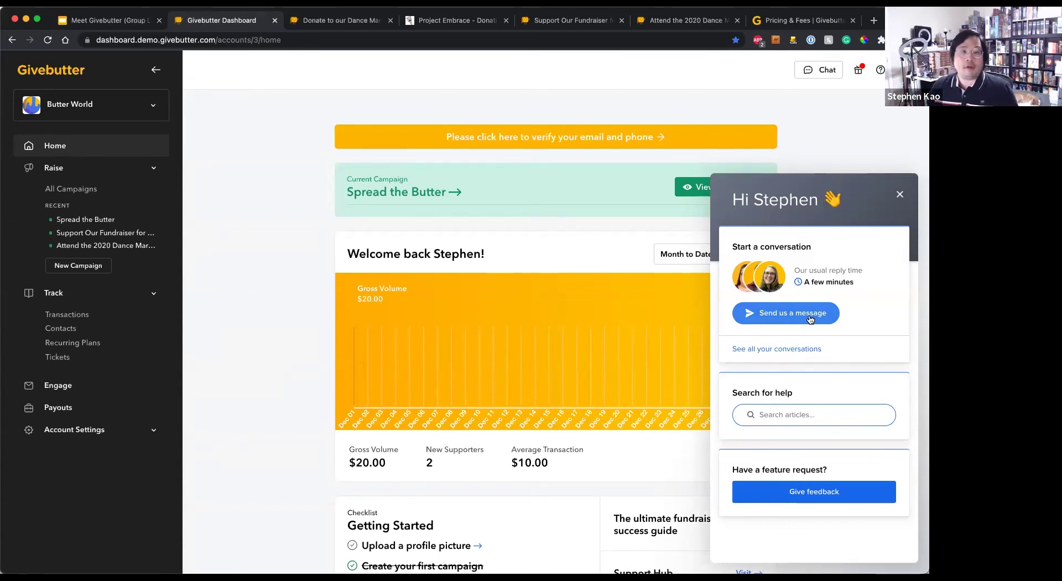
Open givebutter.com/explore in a new browser tab and look over the Explore Campaigns page.
left_click(874, 20)
type("give")
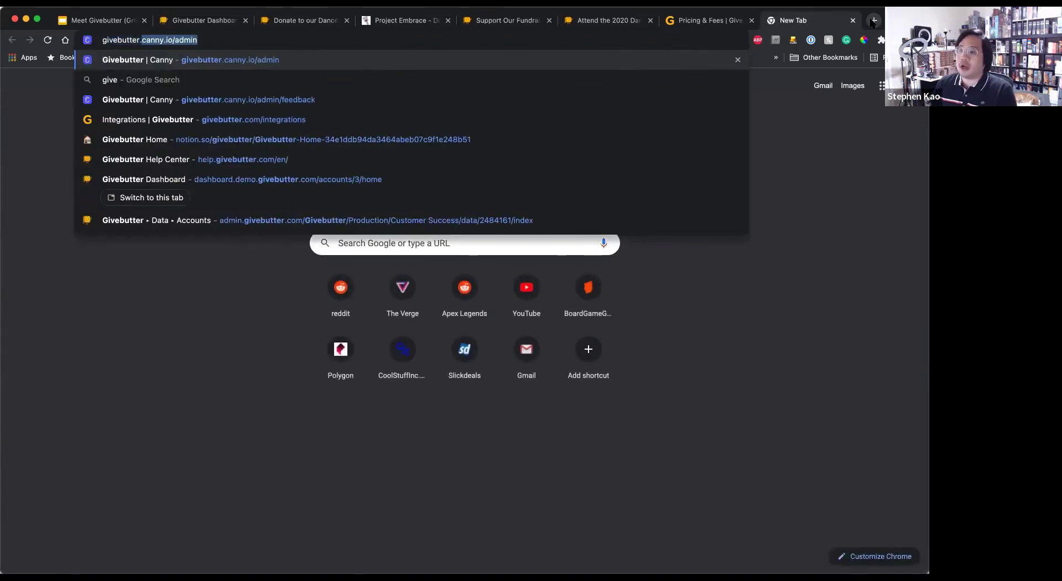
type(".com/explo")
key("Return")
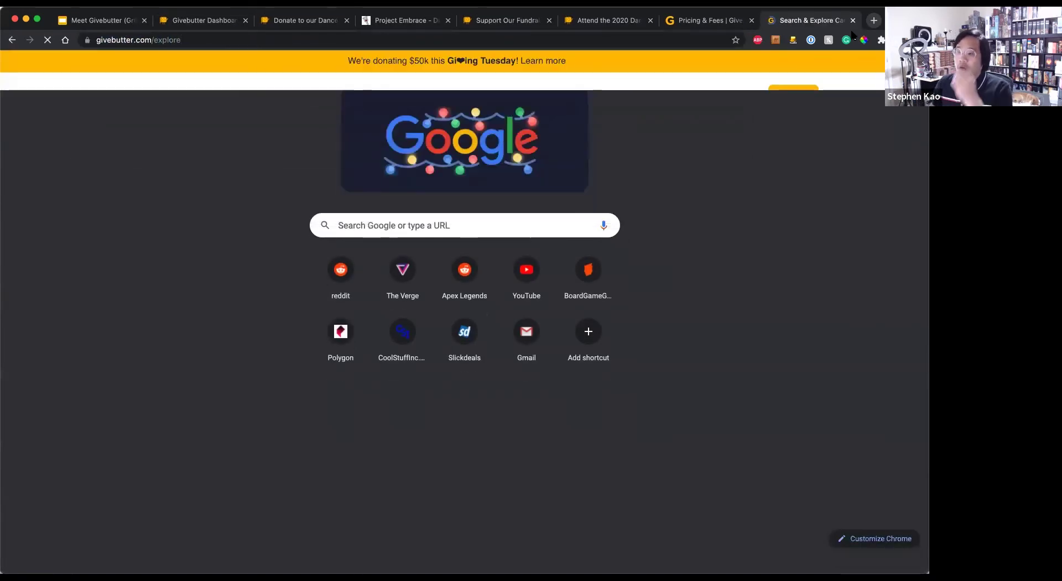
scroll(487, 290, "down", 2)
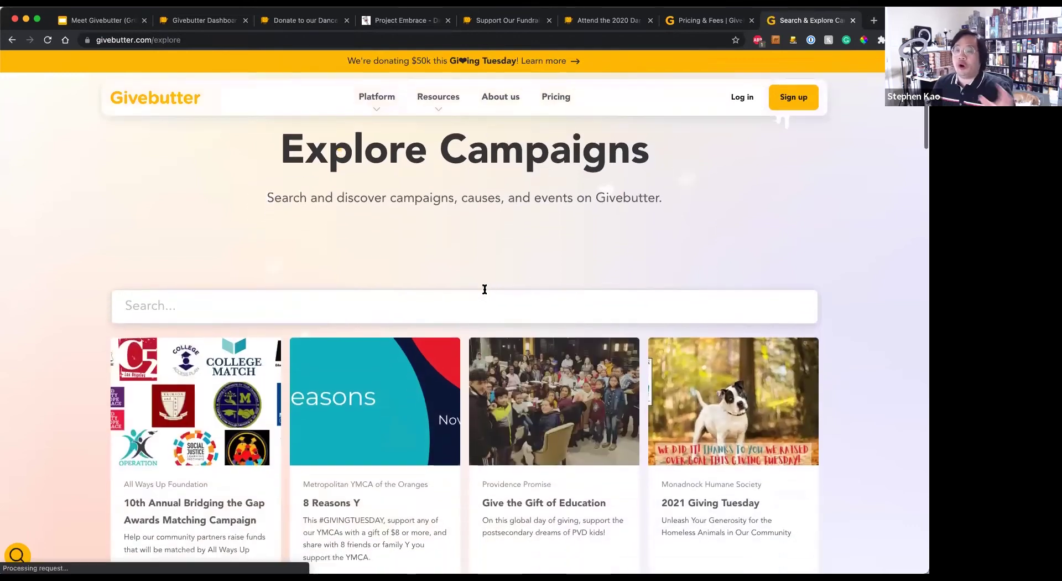
Search the Explore Campaigns page for "school" and browse the matching campaigns.
left_click(466, 286)
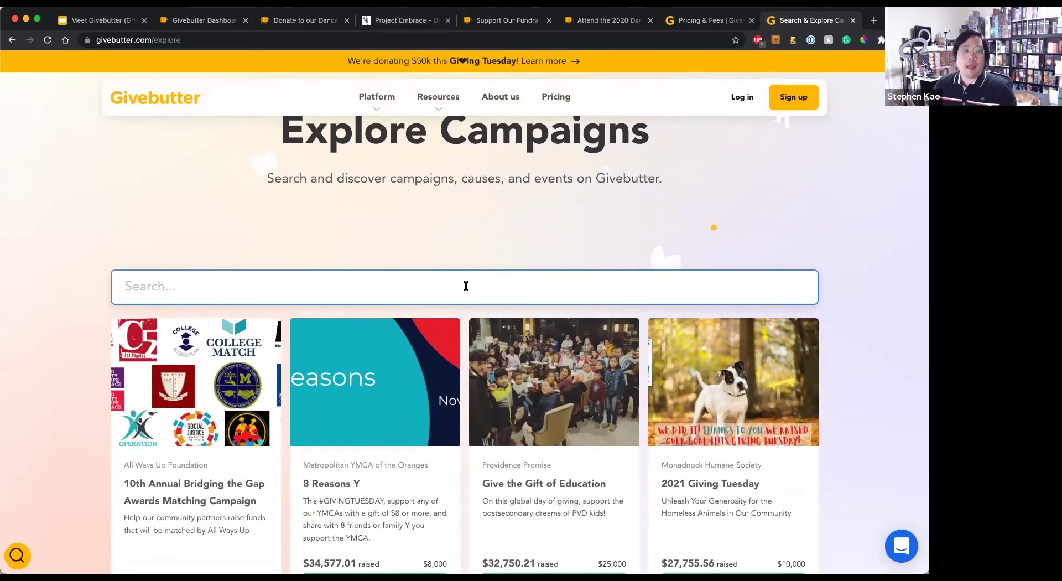
type("s hoo")
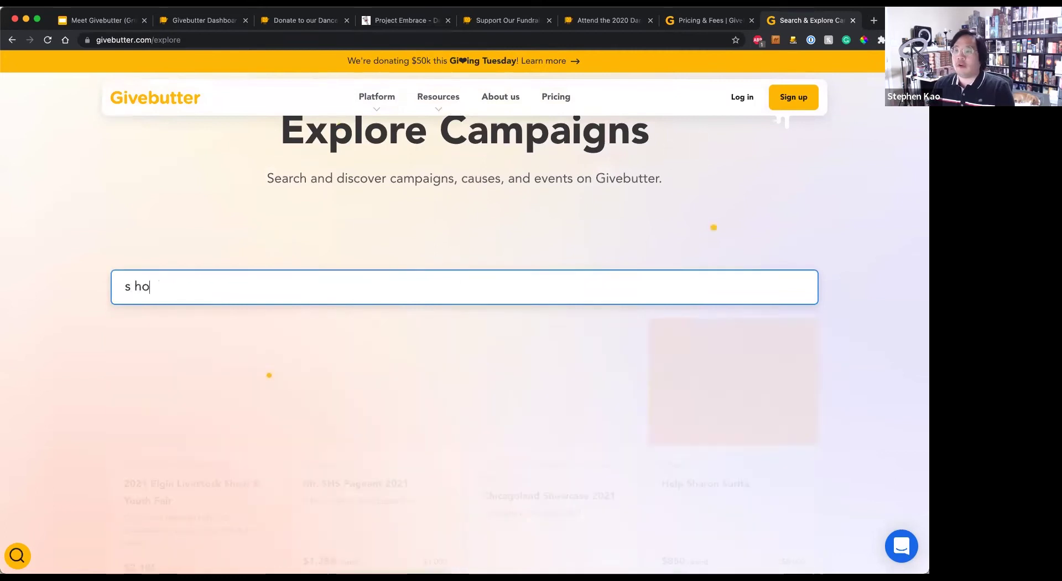
key("BackSpace")
key("BackSpace")
key("BackSpace")
key("BackSpace")
type("chool")
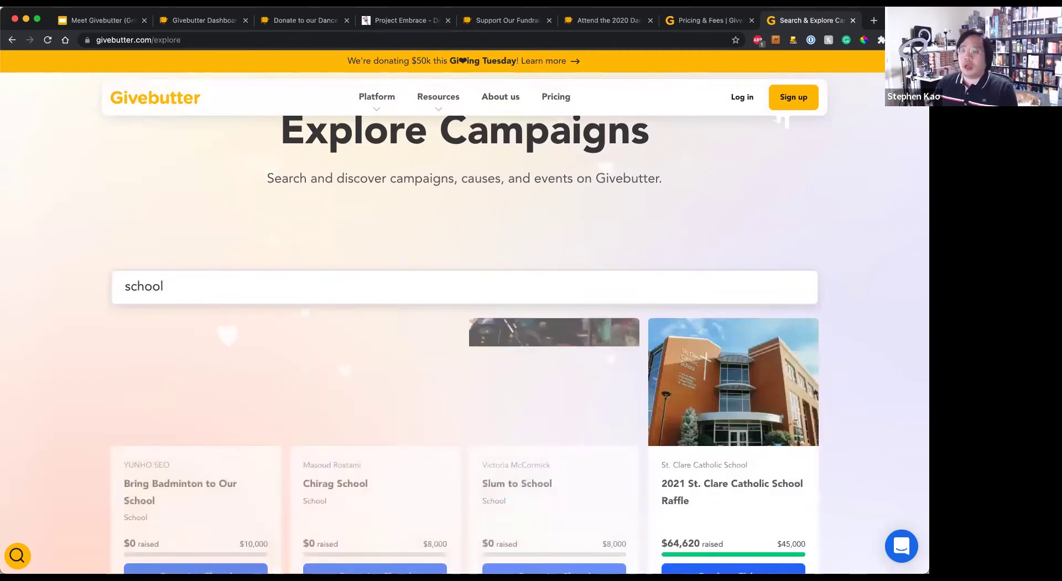
scroll(423, 327, "down", 2)
scroll(423, 327, "down", 5)
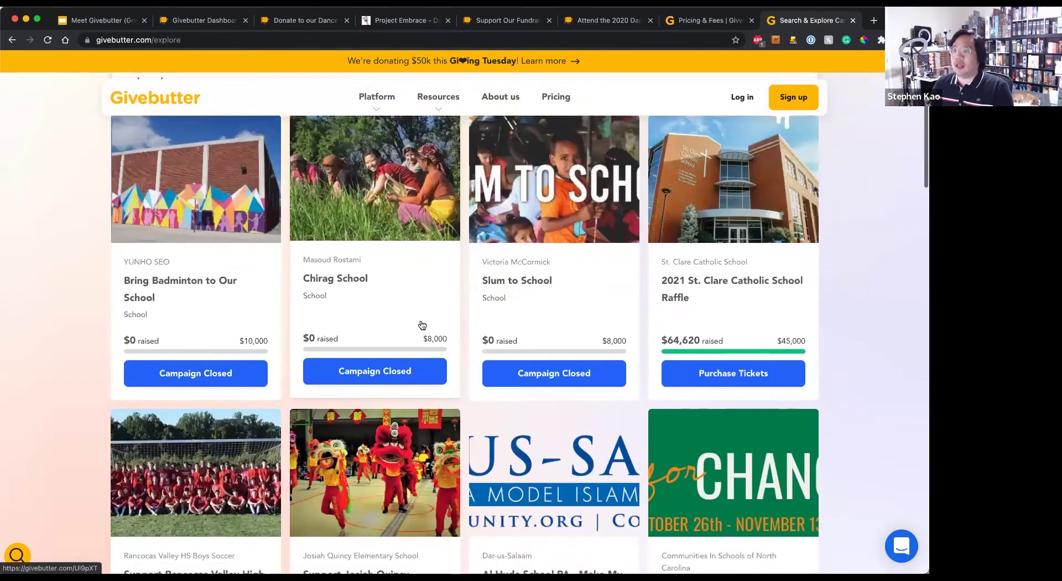
scroll(422, 324, "down", 2)
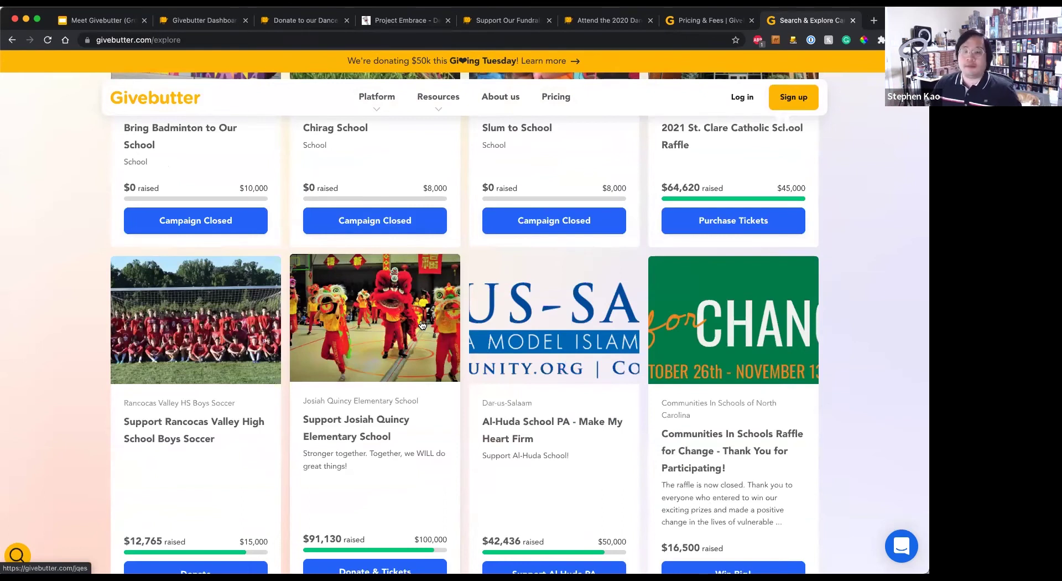
scroll(422, 324, "down", 8)
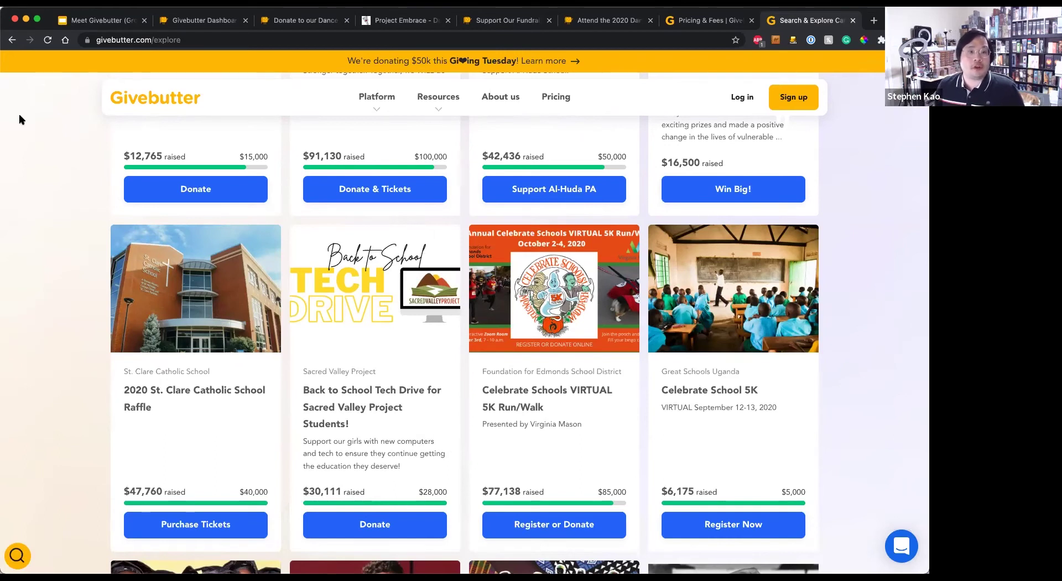
Return to the Givebutter dashboard, close the support chat, and start a new import from the Contacts page.
left_click(190, 21)
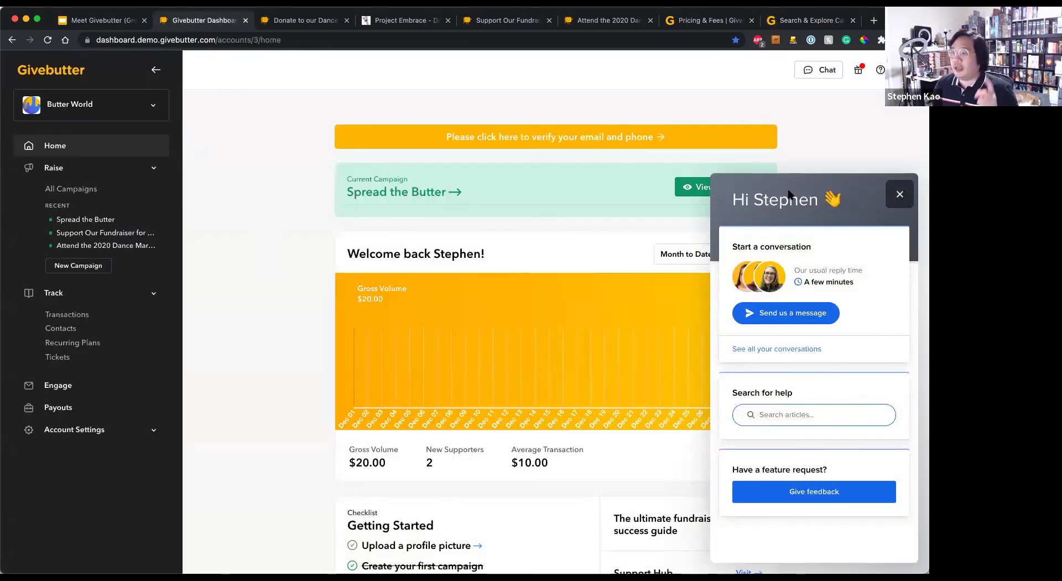
left_click(899, 194)
left_click(60, 329)
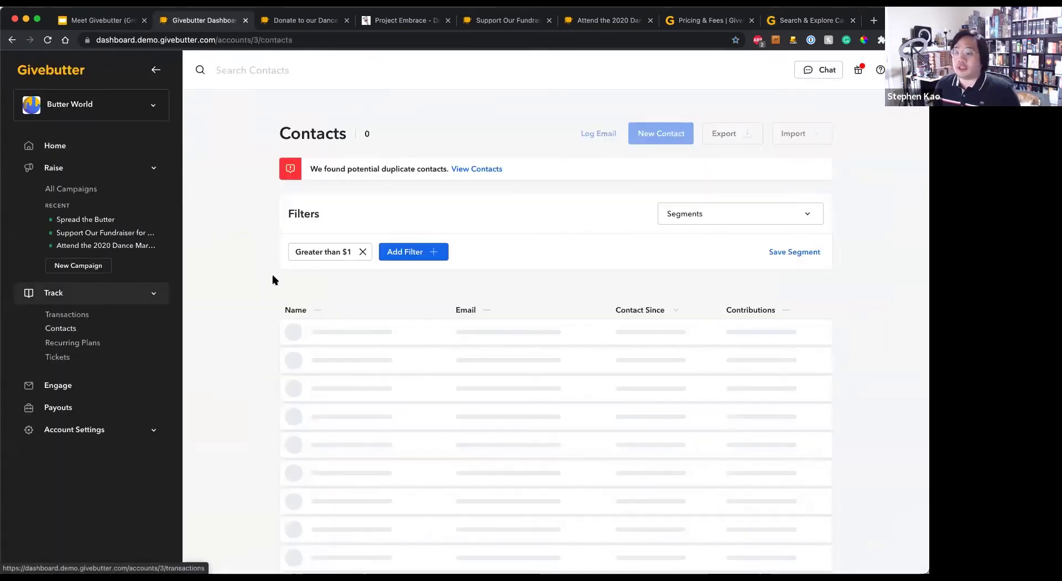
left_click(807, 140)
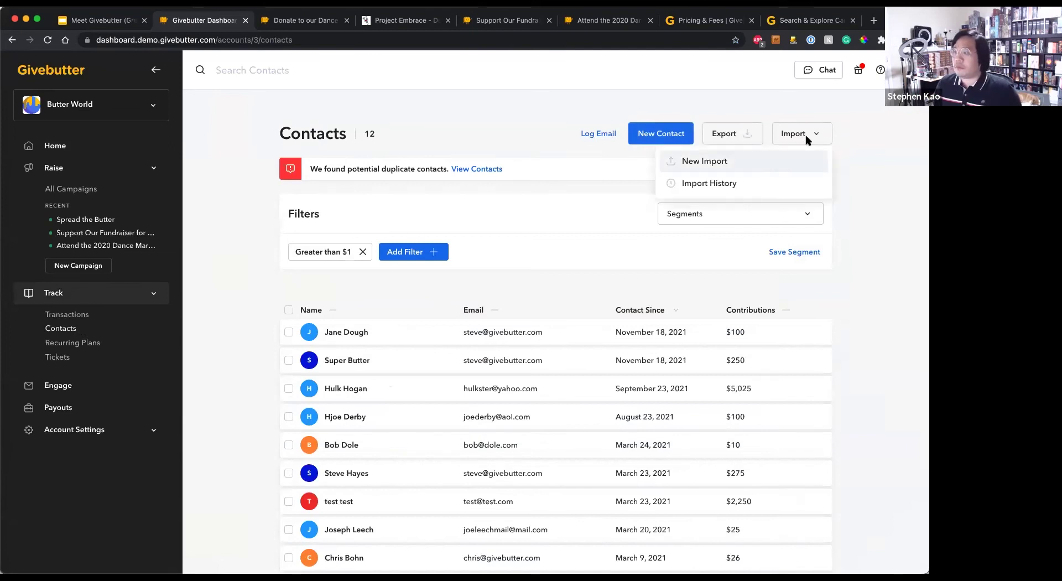
left_click(768, 170)
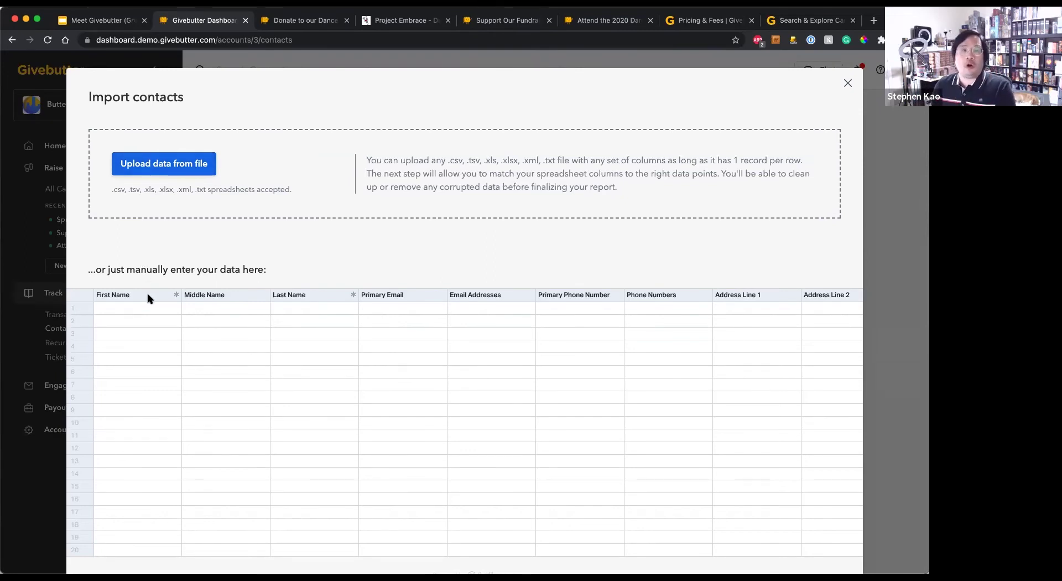
Examine the accepted file types and manual-entry columns for importing contacts, and close the import without adding data.
mouse_move(137, 190)
left_mouse_down()
mouse_move(247, 189)
mouse_move(117, 190)
left_mouse_up()
left_click(117, 191)
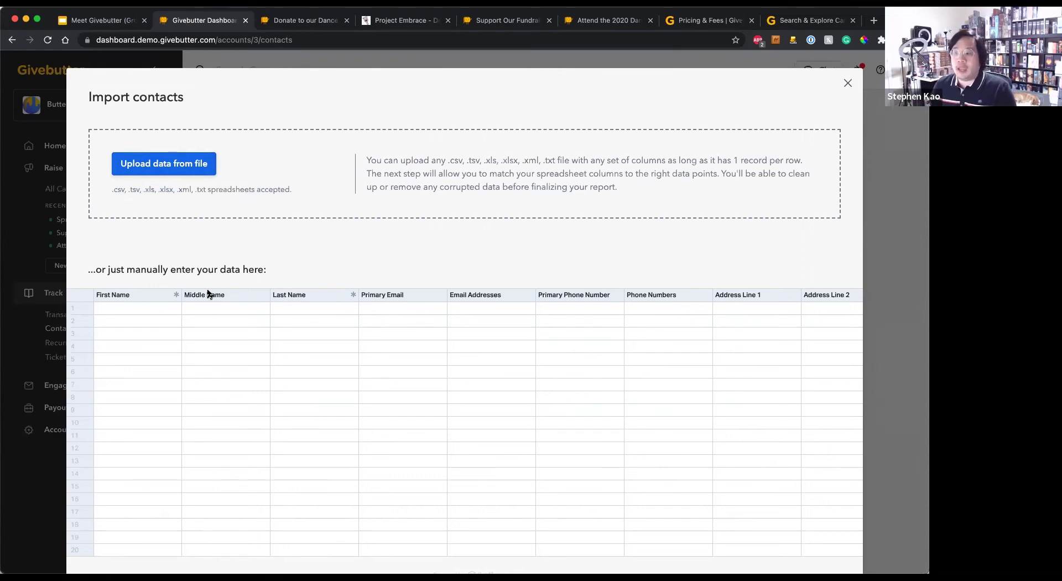
scroll(240, 310, "right", 3)
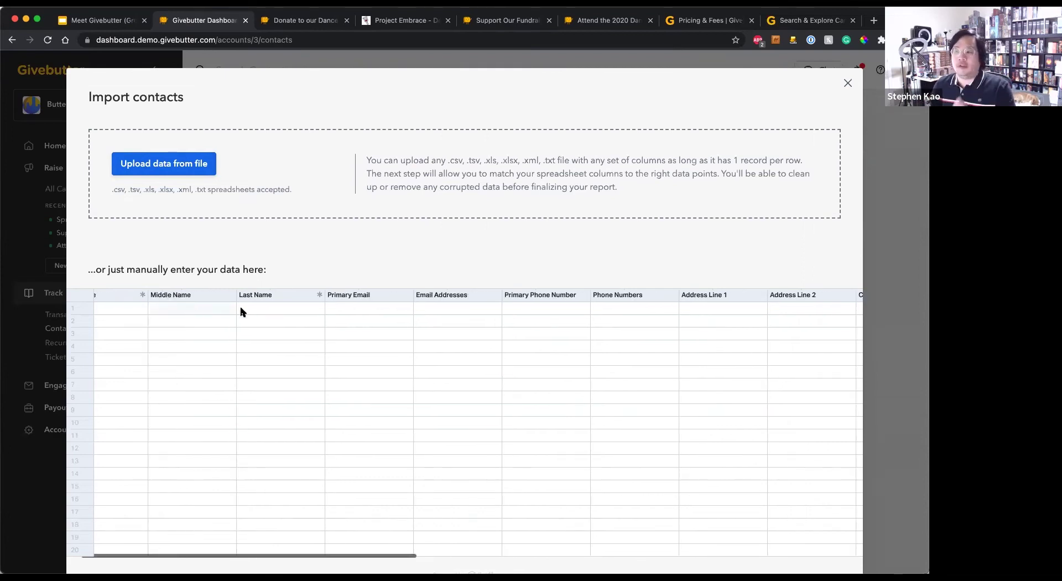
scroll(283, 315, "right", 10)
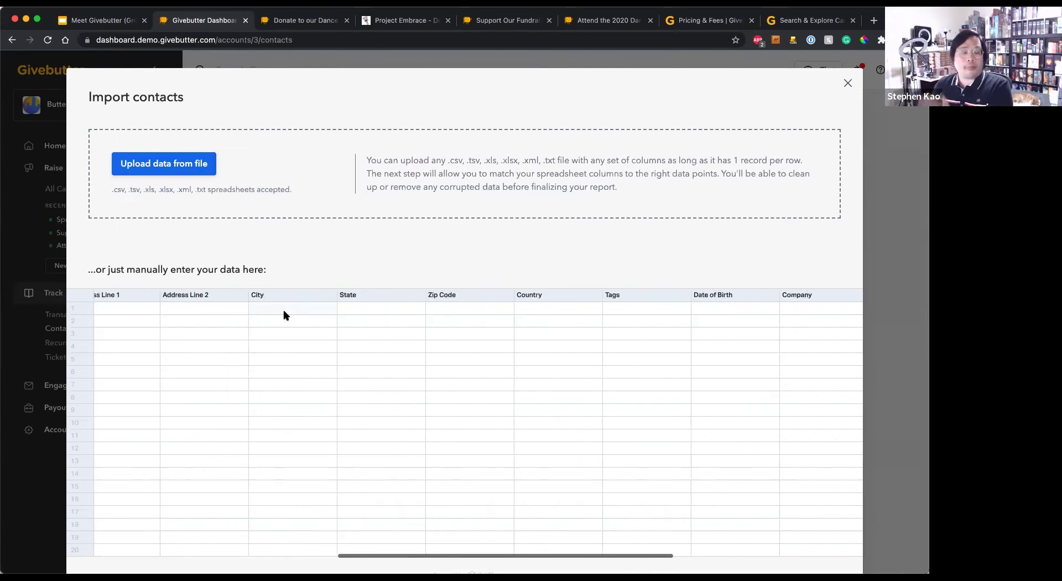
scroll(283, 314, "left", 12)
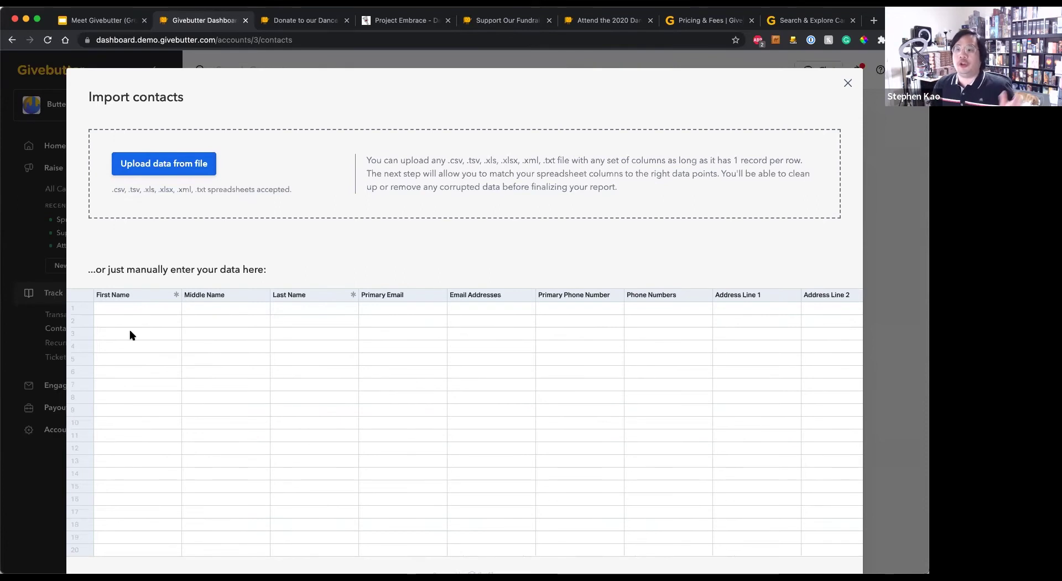
scroll(138, 335, "right", 1)
scroll(143, 320, "right", 10)
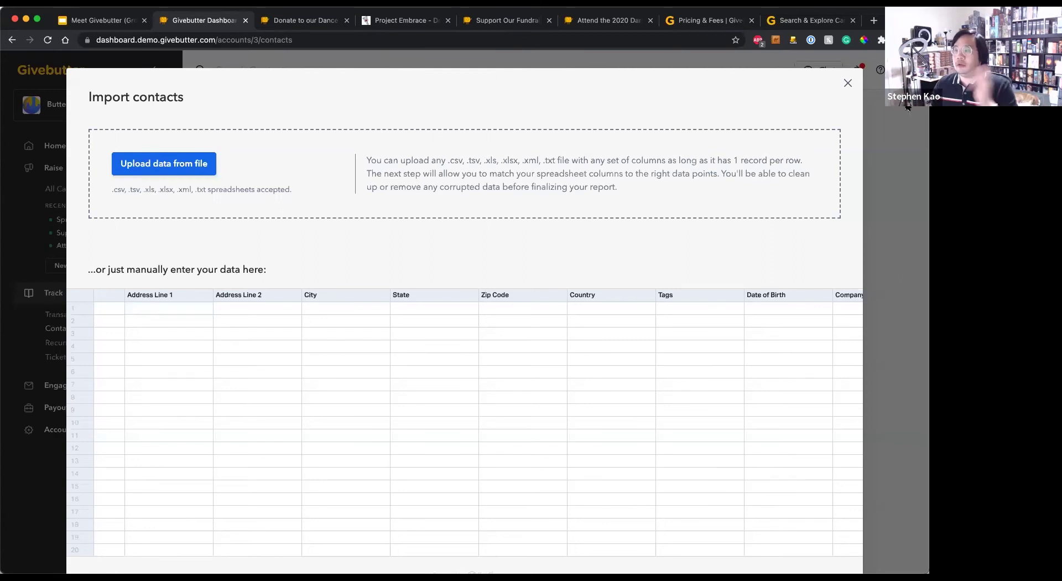
left_click(847, 83)
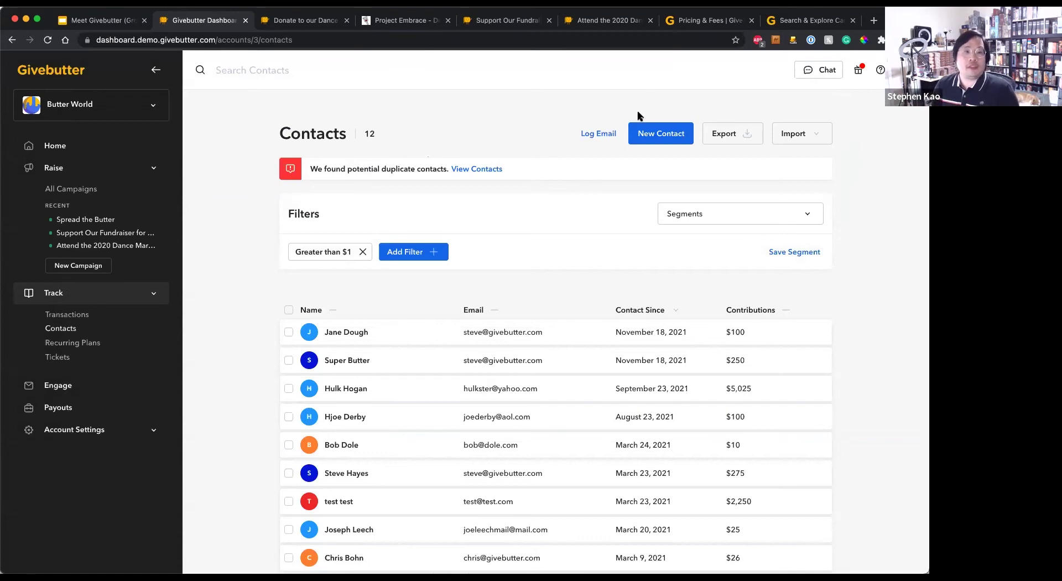
View the export options for the Transactions list and close them without exporting.
left_click(75, 315)
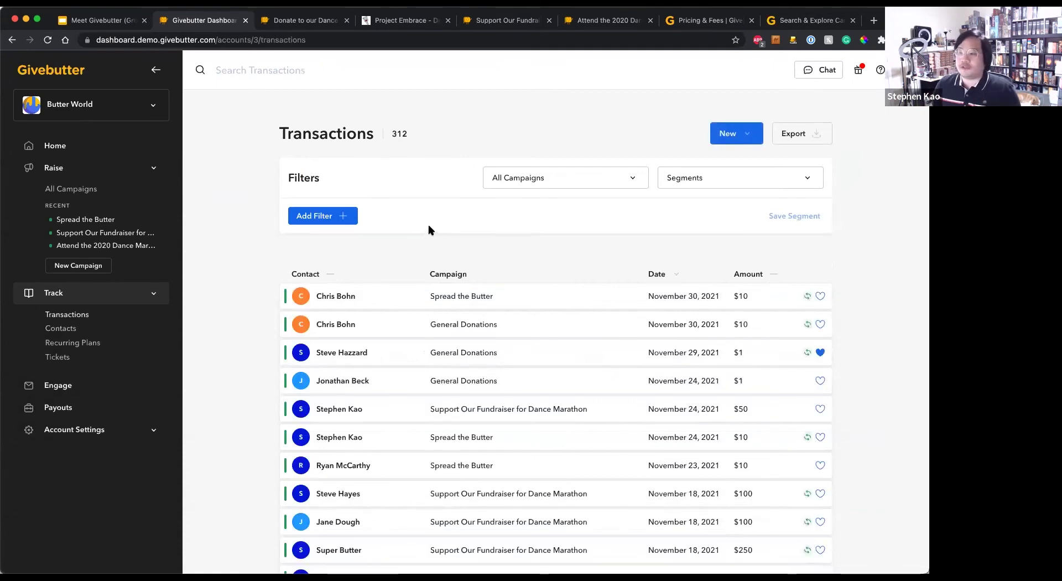
left_click(791, 138)
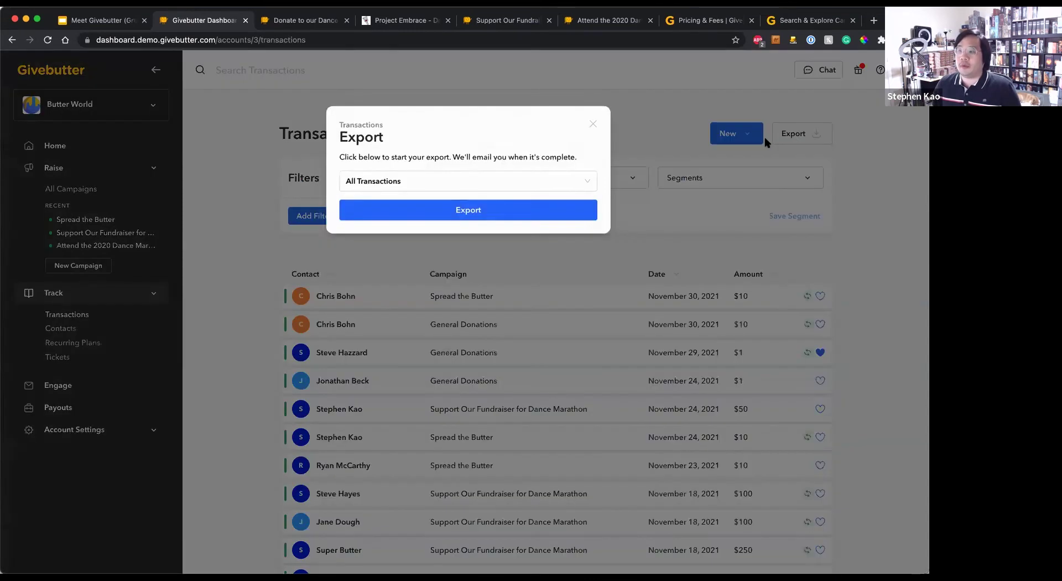
left_click(588, 126)
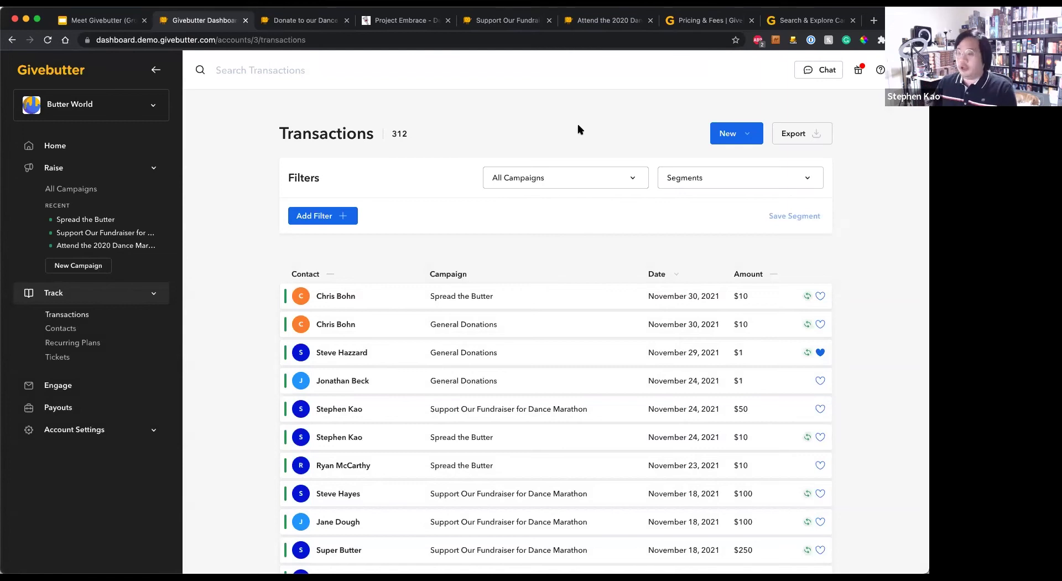
Open the Givebutter Help Center at help.givebutter.com in a new browser tab.
key("super+t")
type("help")
key("Return")
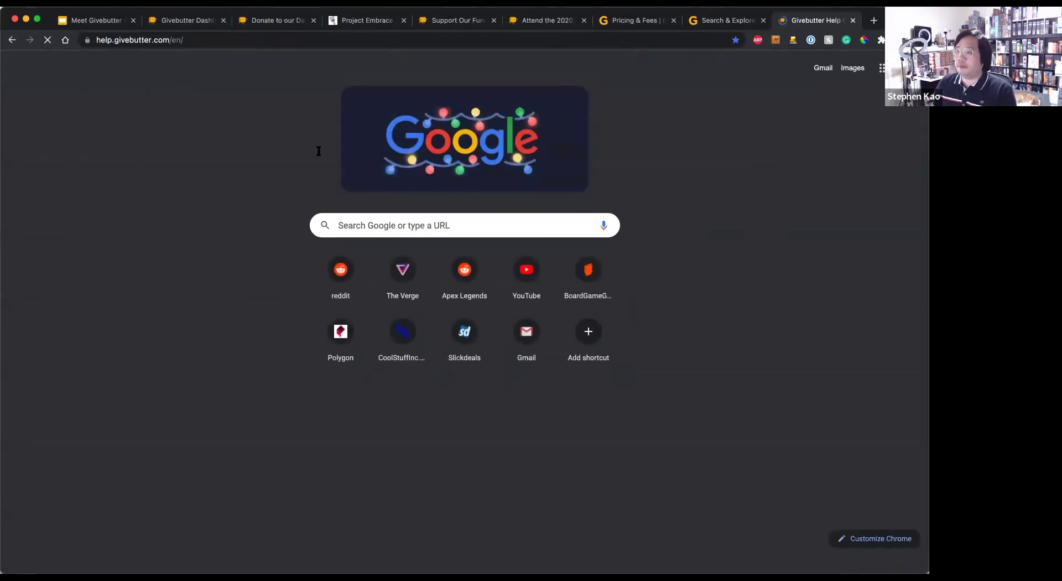
Search the Help Center for "export transaction".
type("trans")
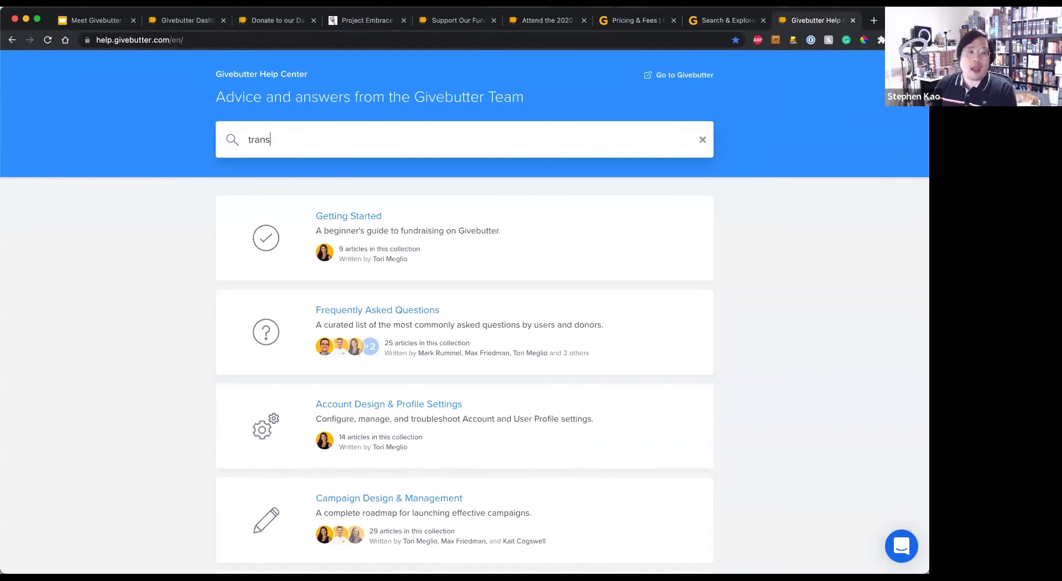
key("BackSpace")
key("BackSpace")
key("BackSpace")
key("BackSpace")
key("BackSpace")
type("ex[pr")
key("BackSpace")
key("BackSpace")
key("BackSpace")
type("port transaction")
key("Return")
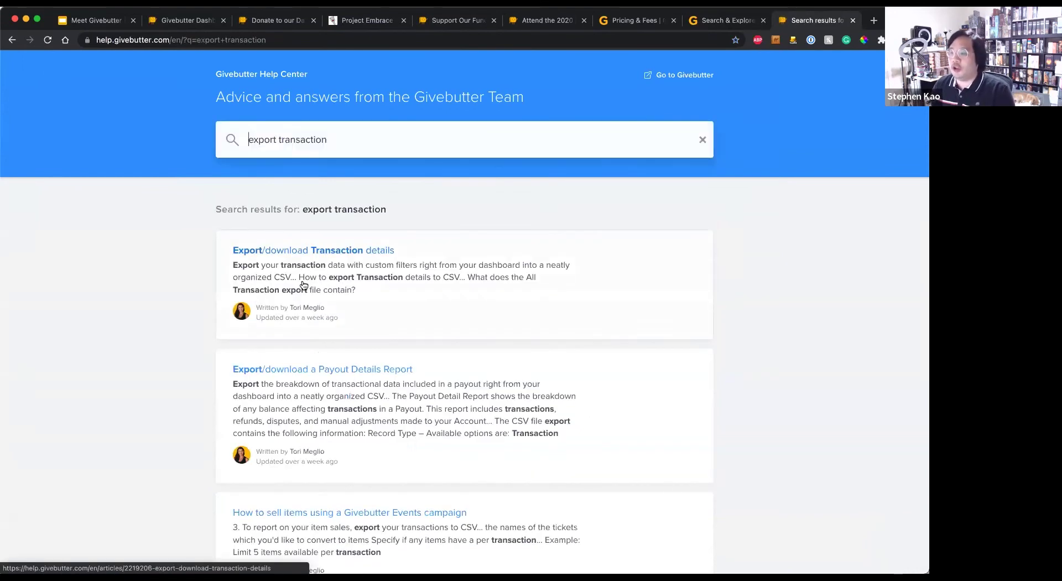
Open the "Export/download Transaction details" article and review the fields listed for the All Transactions export file.
left_click(304, 285)
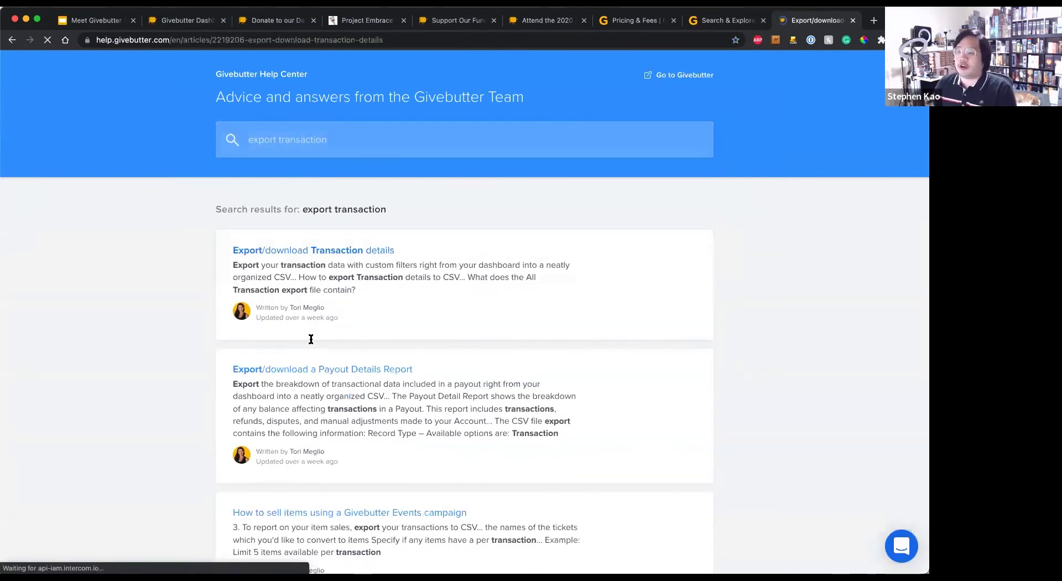
scroll(307, 338, "down", 15)
scroll(316, 183, "down", 3)
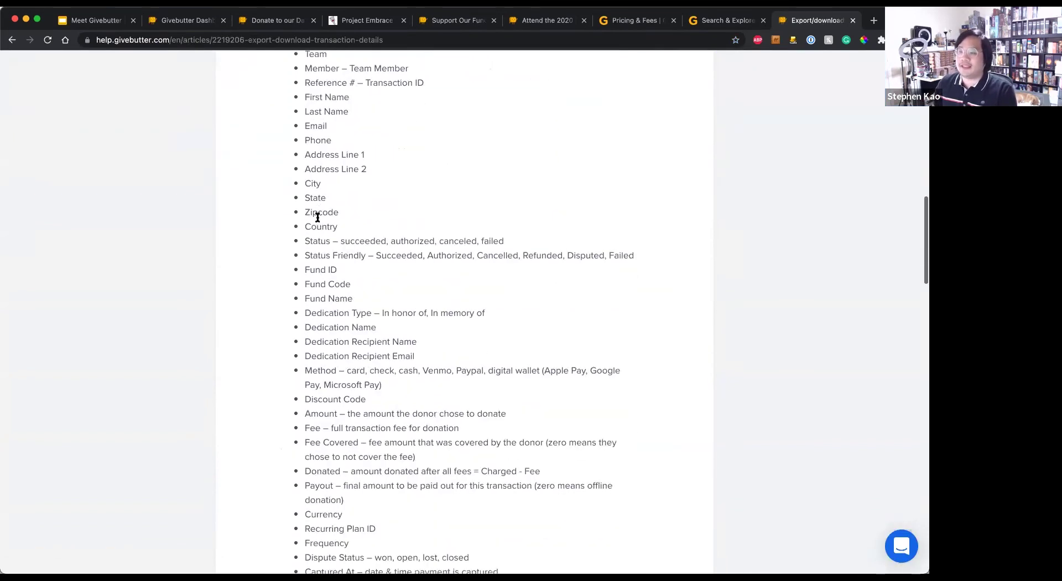
scroll(317, 217, "down", 3)
scroll(319, 260, "down", 7)
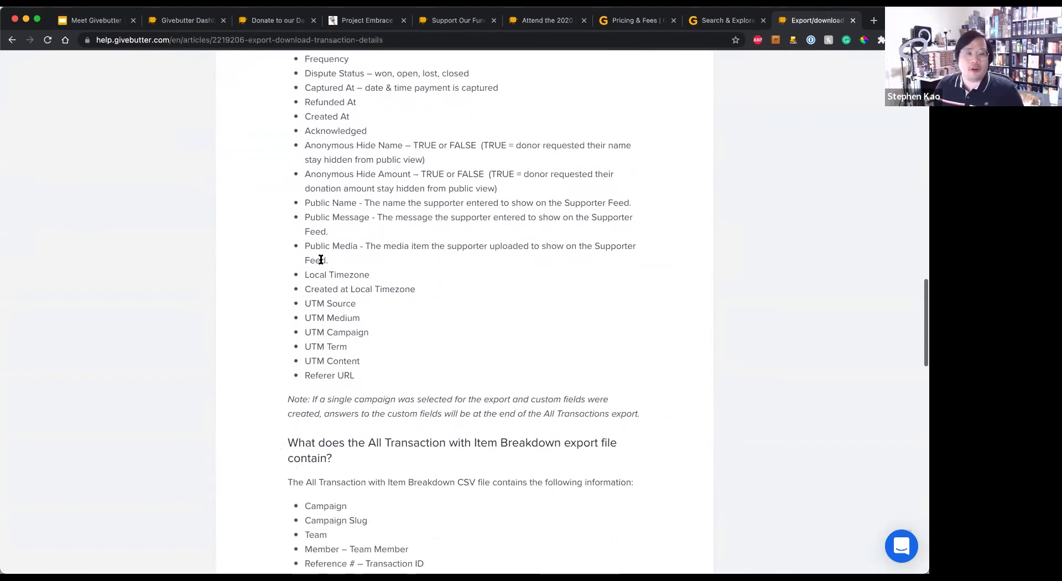
scroll(321, 259, "up", 6)
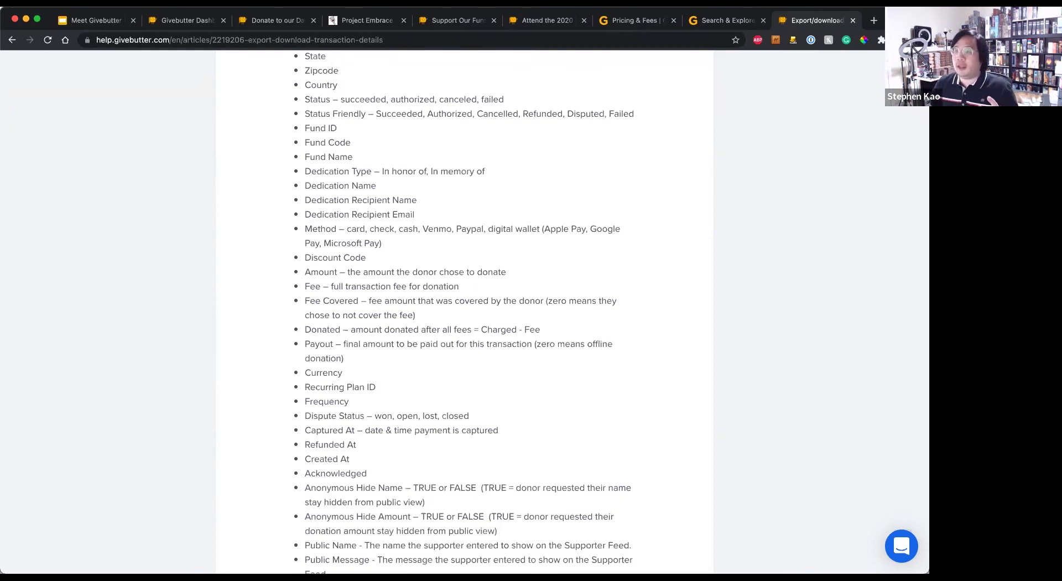
Return to the Givebutter dashboard, open Recurring Plans, and sort the plans by amount in ascending order.
left_click(179, 25)
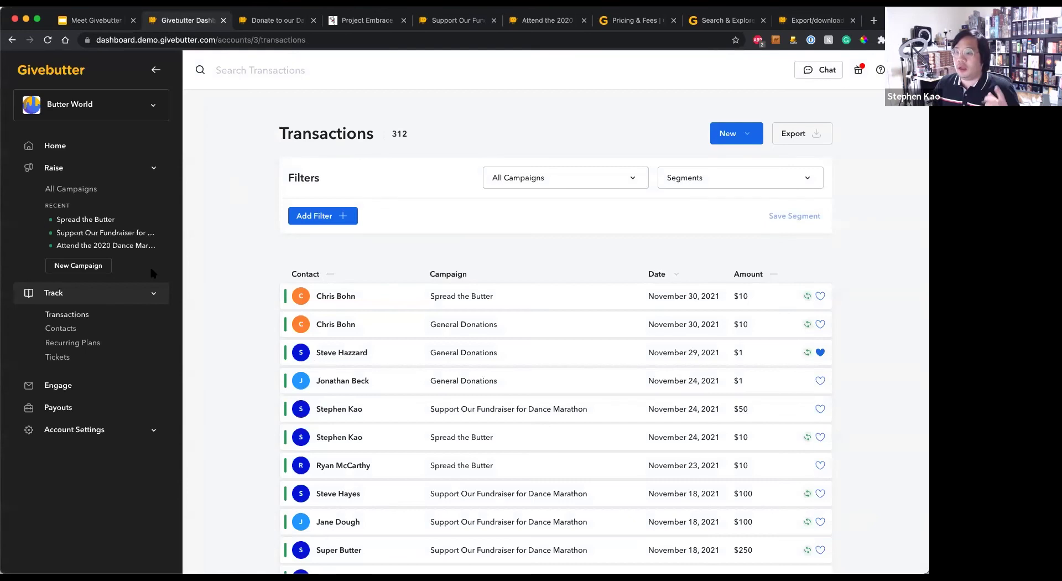
left_click(78, 343)
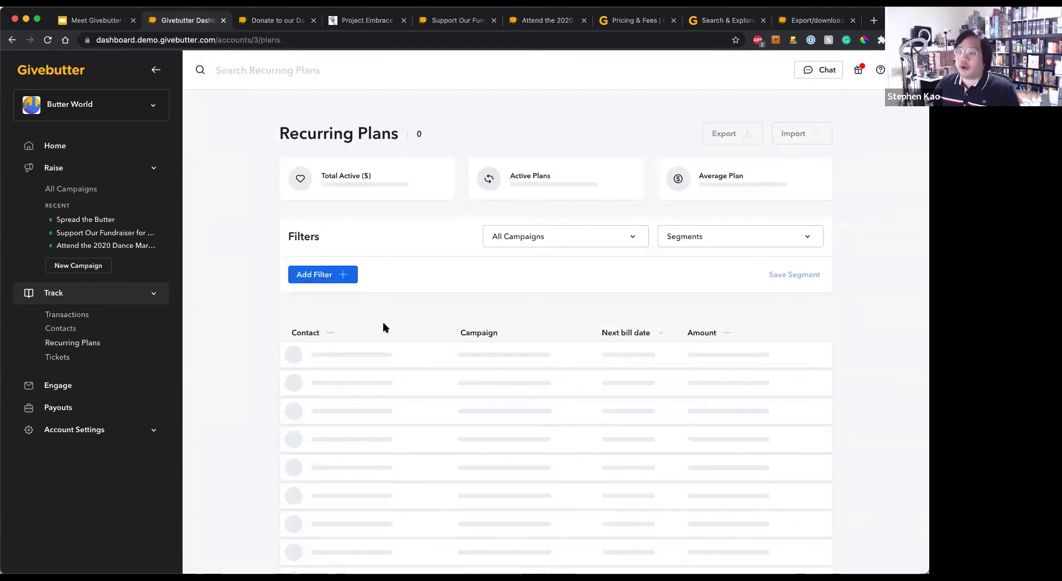
left_click(821, 355)
left_click(729, 334)
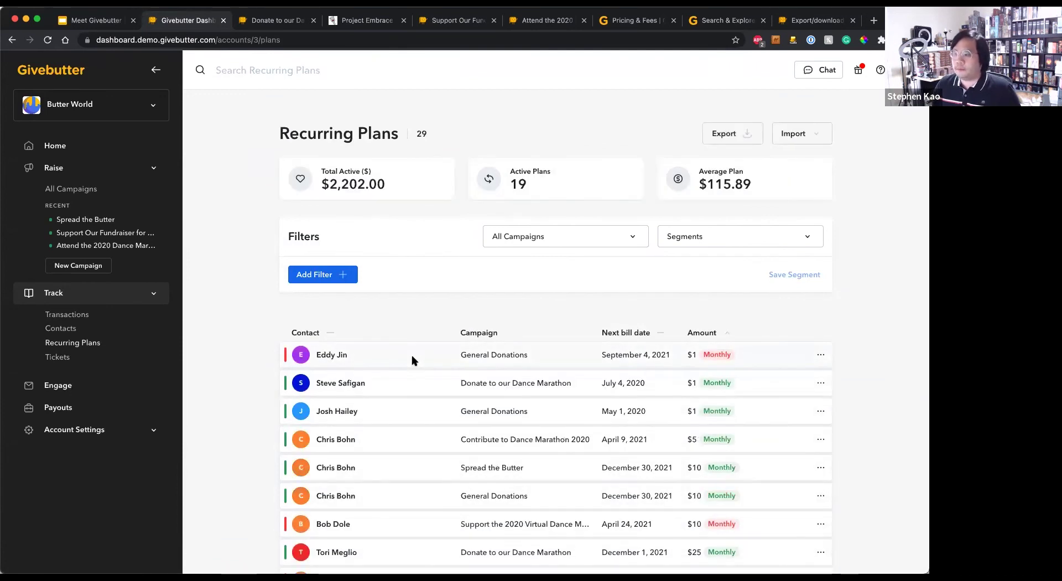
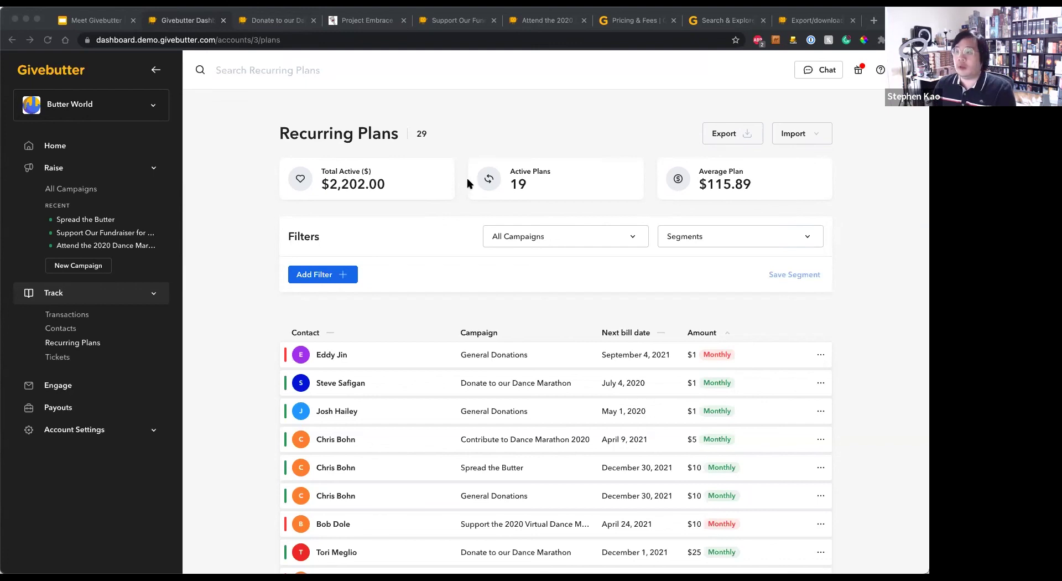
Open givebutter.com/integrations in a new browser tab and browse the available third-party integrations.
left_click(248, 180)
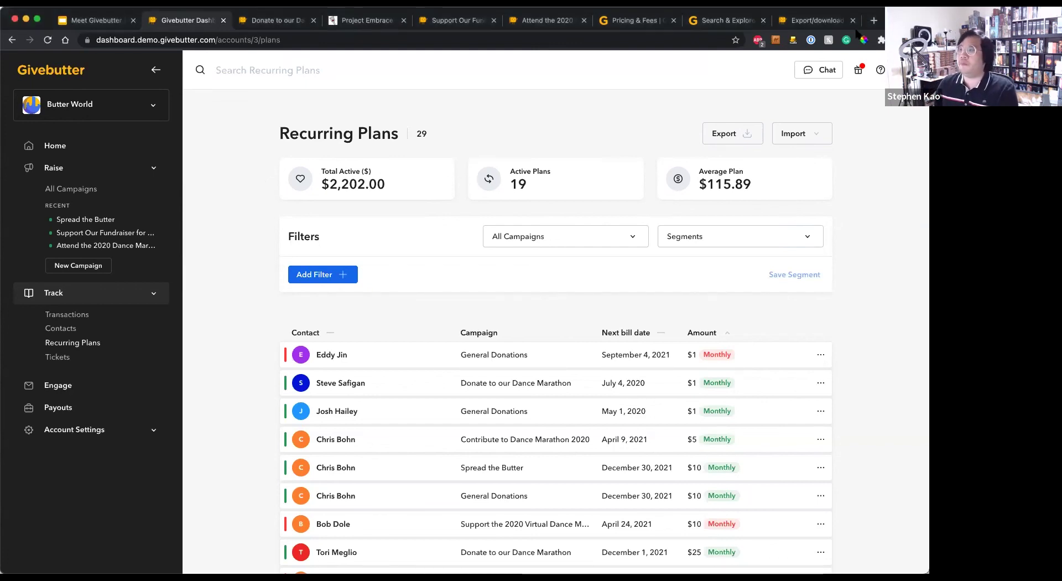
key("super+t")
type("givebutter.com/integ")
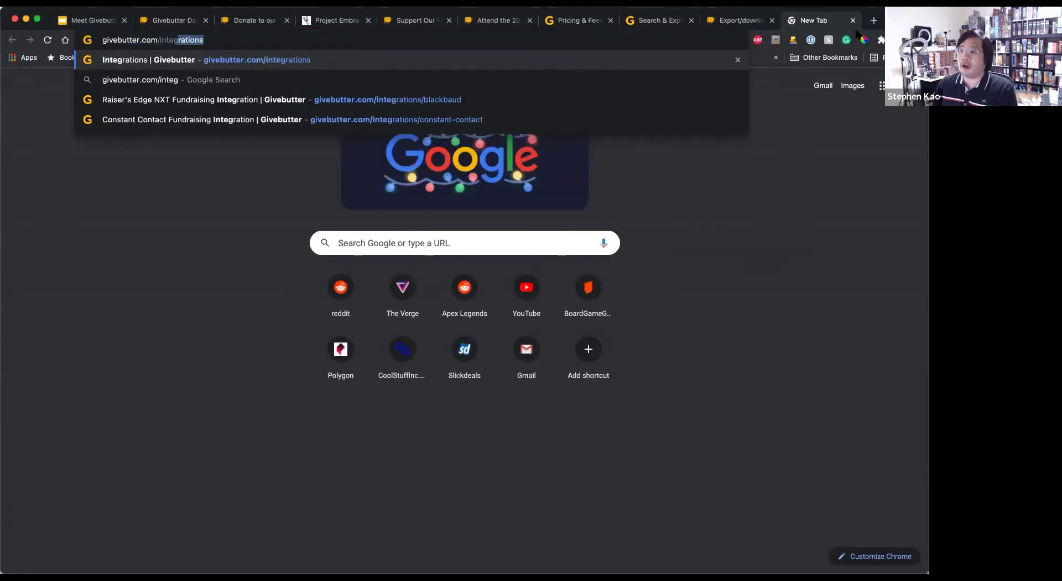
key("Return")
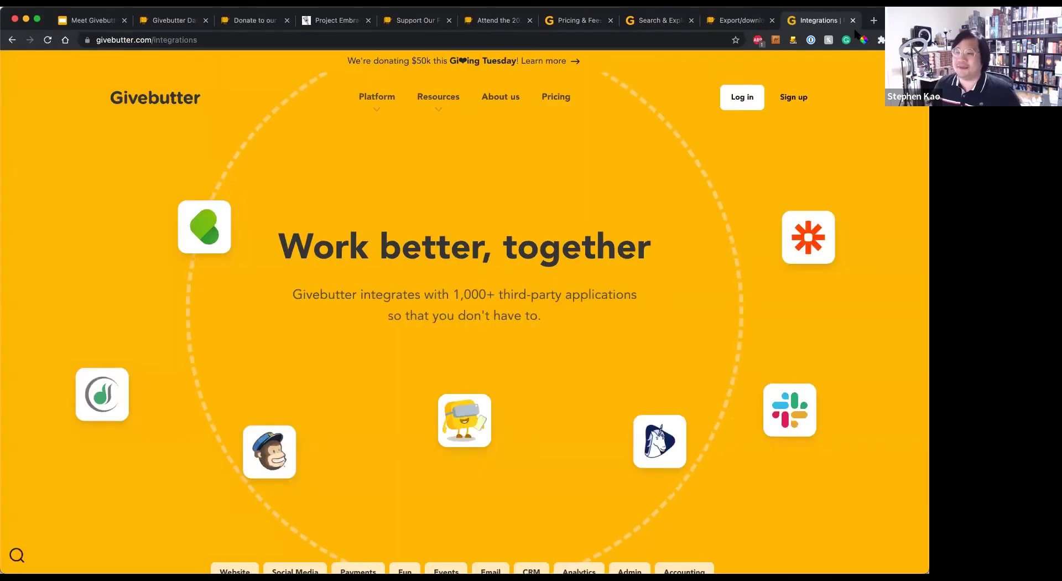
scroll(644, 214, "down", 5)
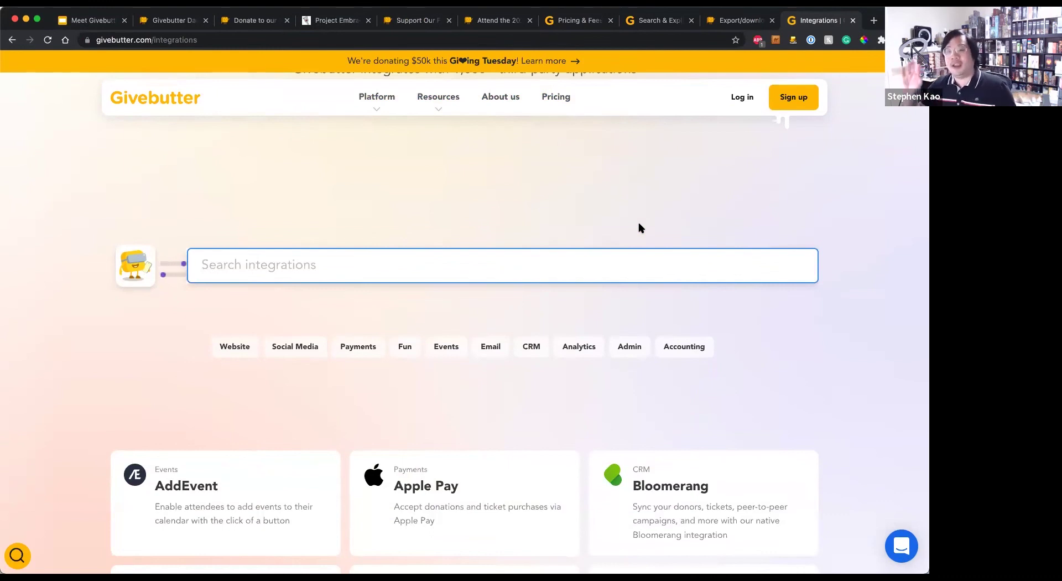
scroll(616, 259, "down", 7)
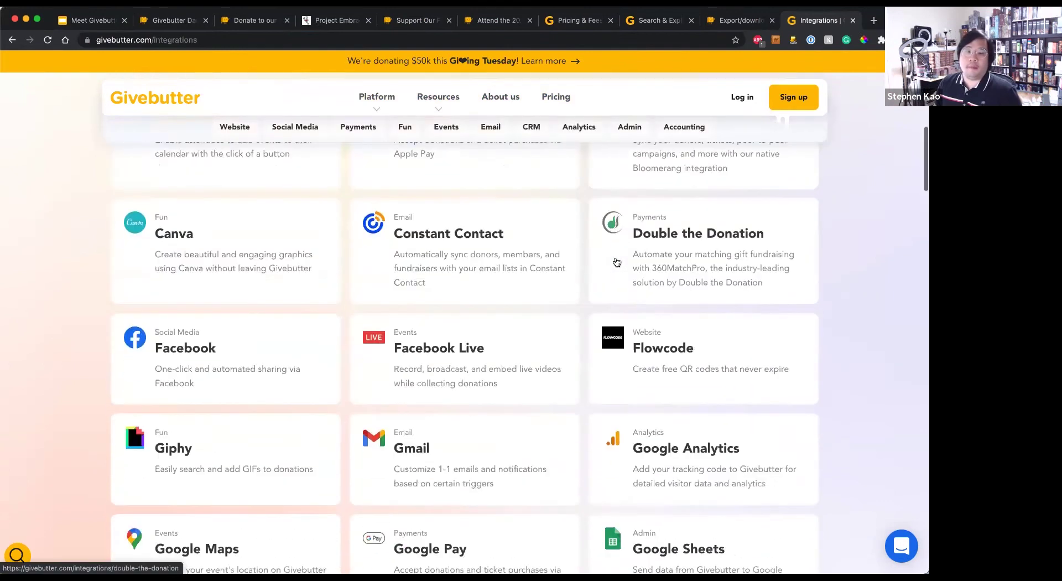
Look through the available third-party integrations and open the Salesforce integration's details.
scroll(608, 257, "up", 3)
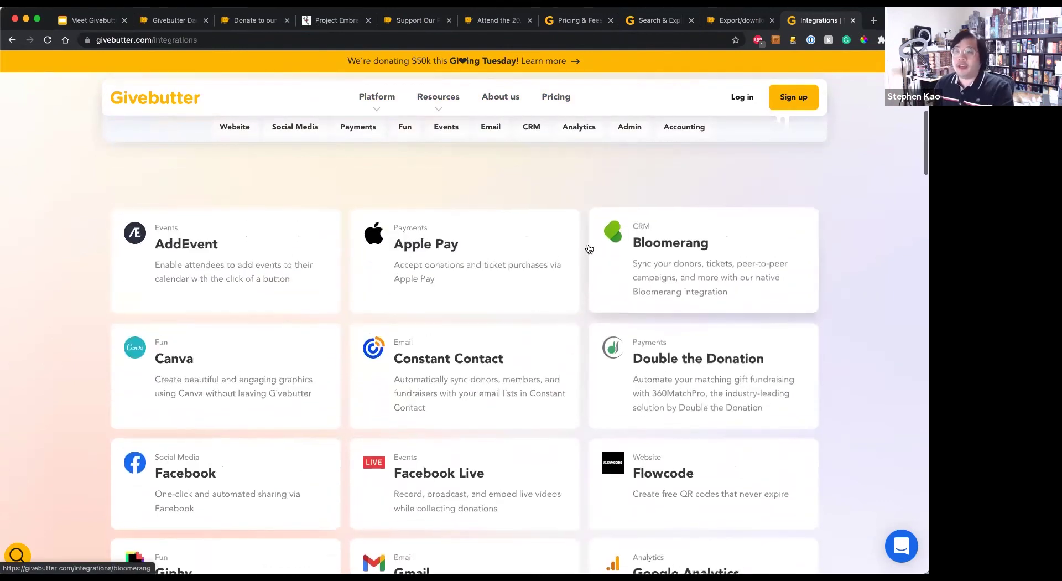
scroll(436, 273, "down", 1)
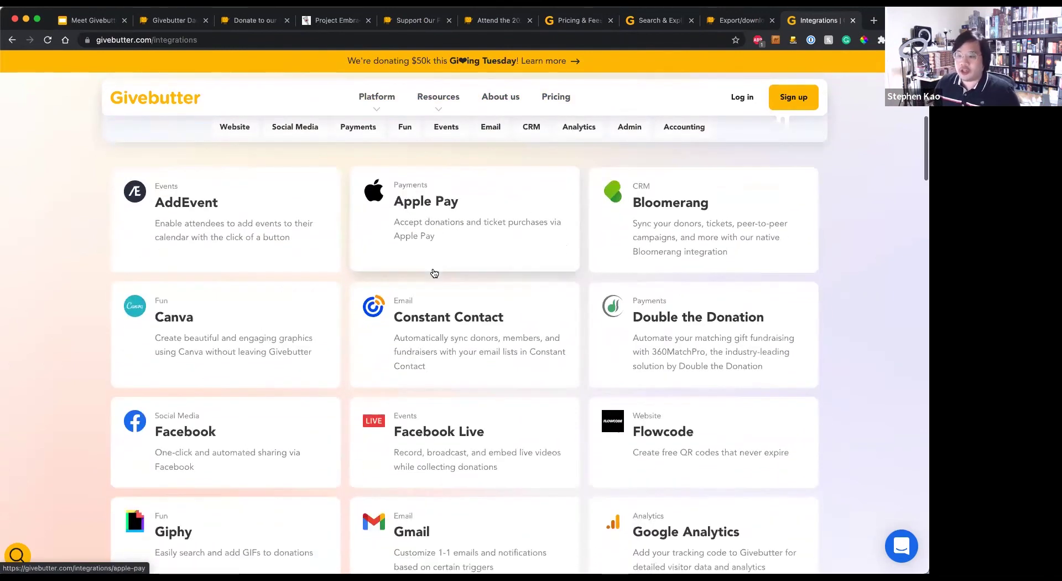
scroll(498, 287, "down", 2)
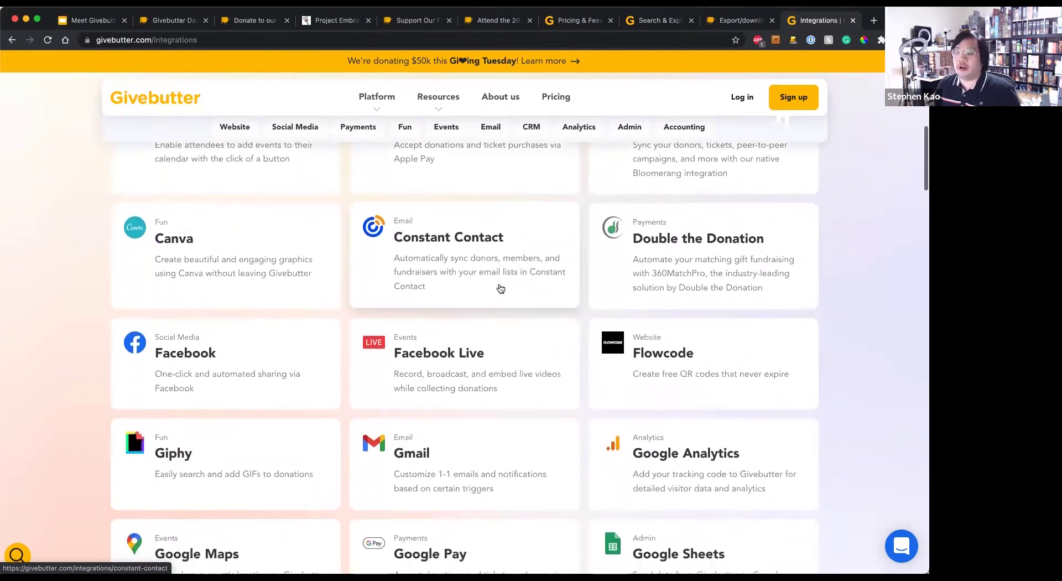
scroll(501, 287, "down", 5)
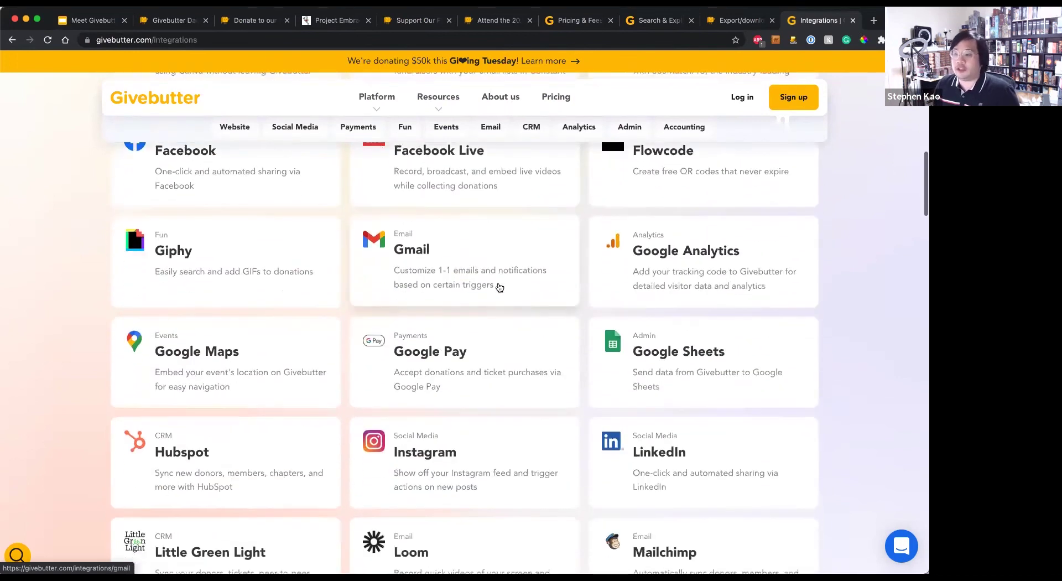
scroll(498, 287, "down", 4)
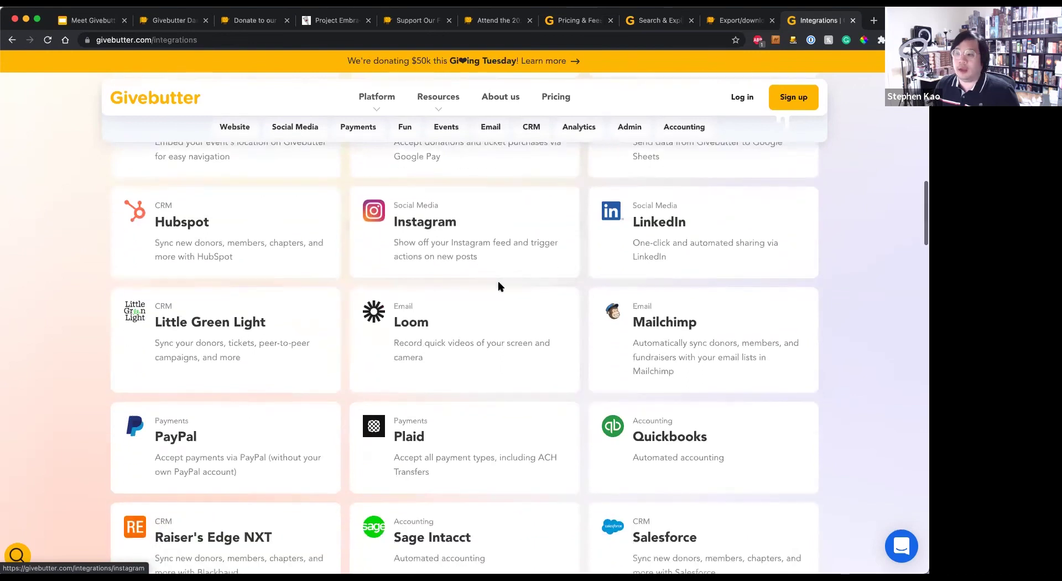
scroll(499, 287, "down", 2)
left_click(650, 375)
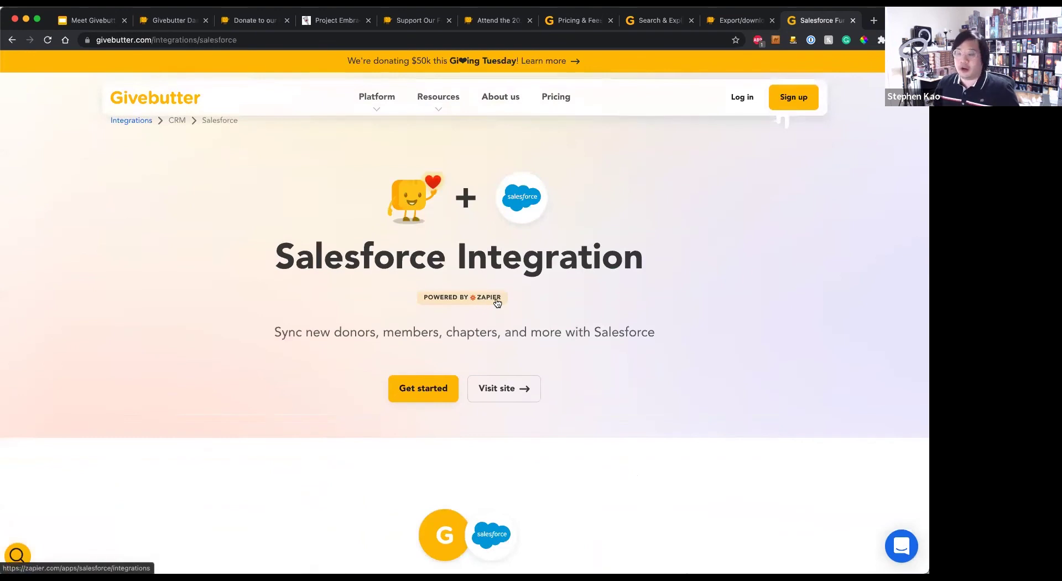
Review the Salesforce integration page and return to the list of all integrations.
scroll(490, 303, "down", 3)
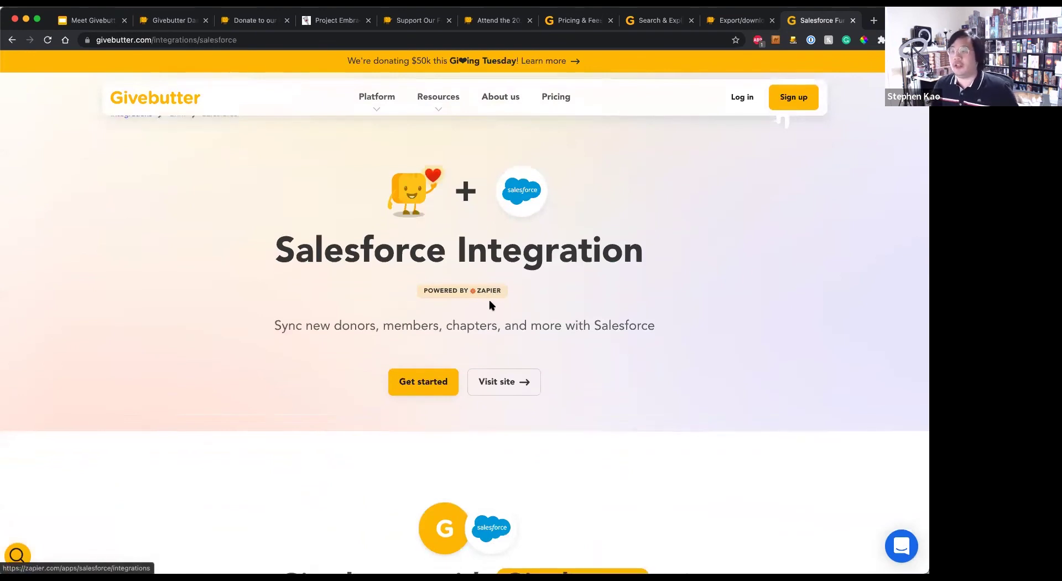
scroll(491, 304, "down", 2)
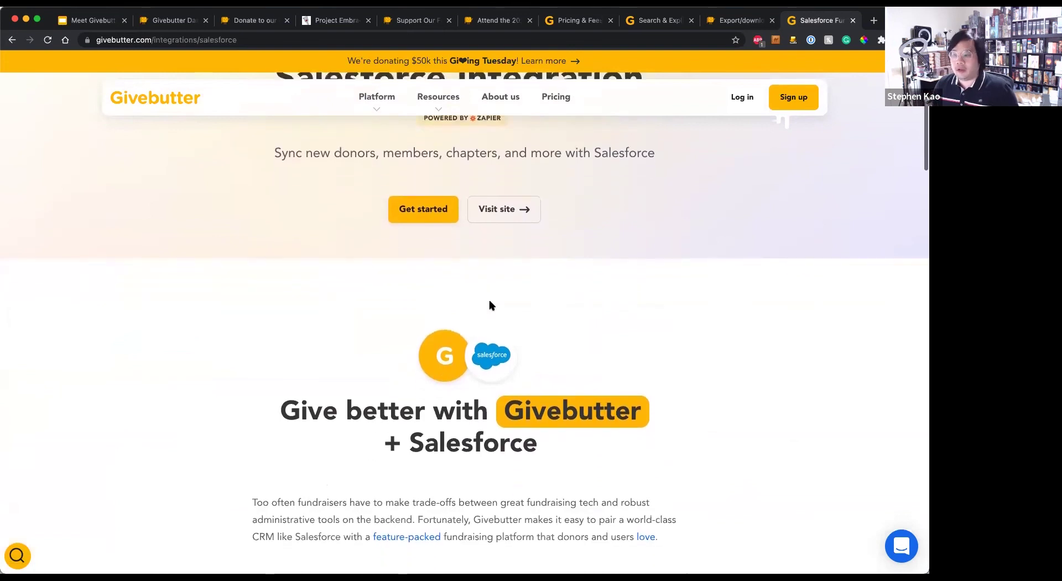
scroll(491, 301, "up", 5)
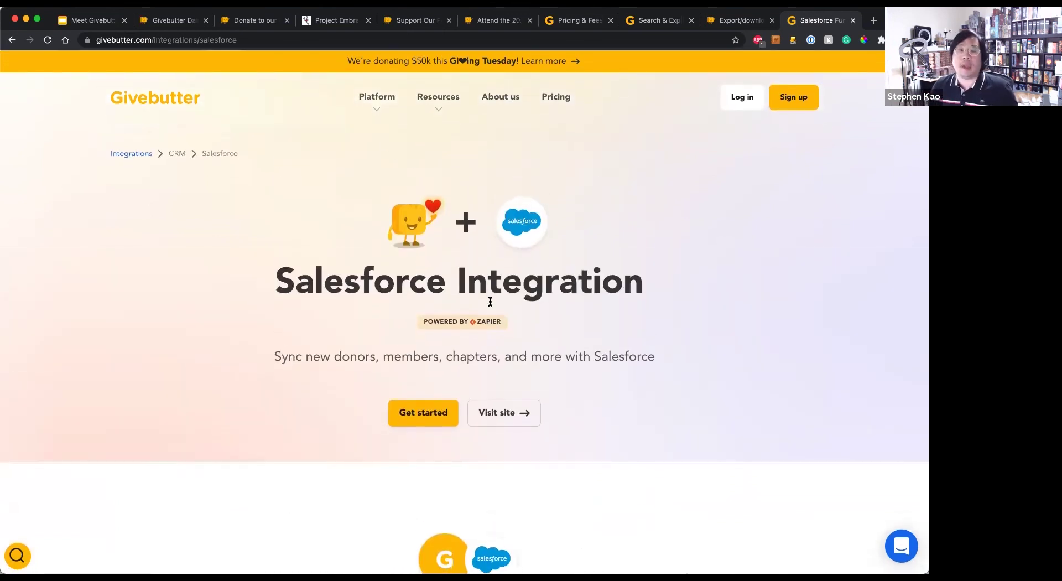
scroll(490, 302, "down", 10)
scroll(489, 304, "up", 10)
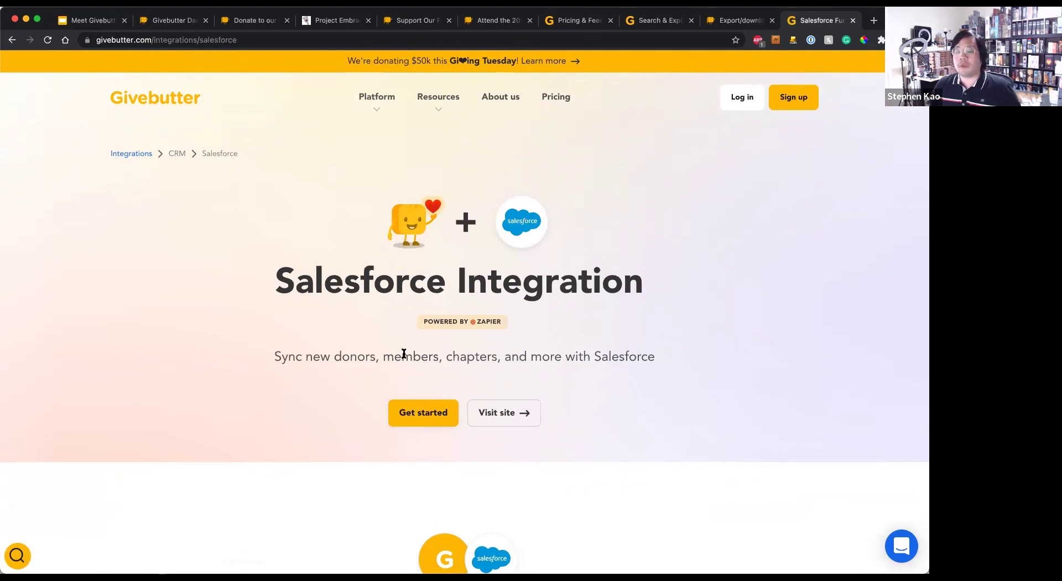
scroll(403, 353, "left", 5)
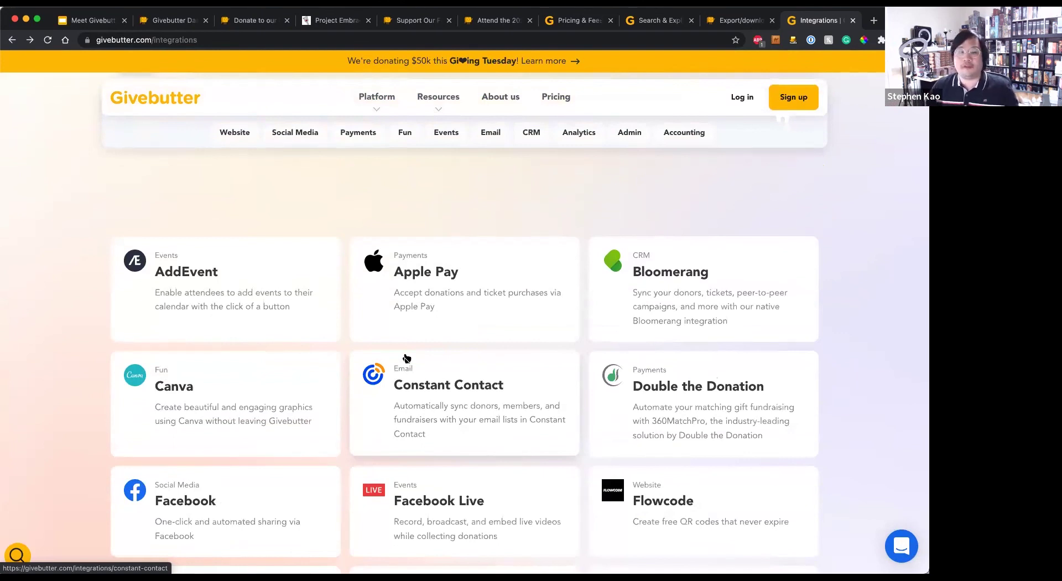
scroll(406, 358, "down", 1)
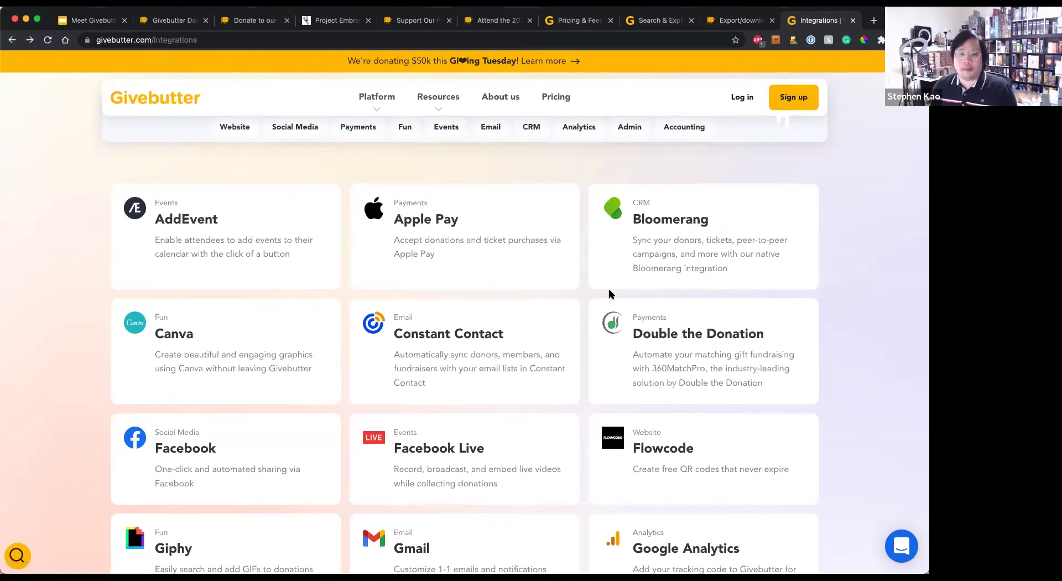
Open the support chat widget and bring up its help article search with the browsable collections.
left_click(902, 553)
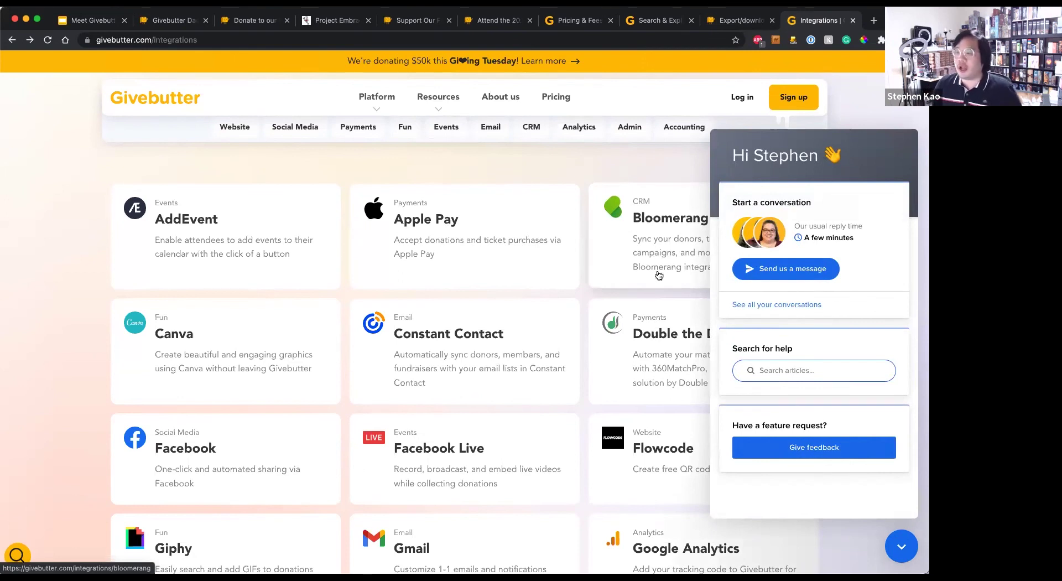
left_click(771, 371)
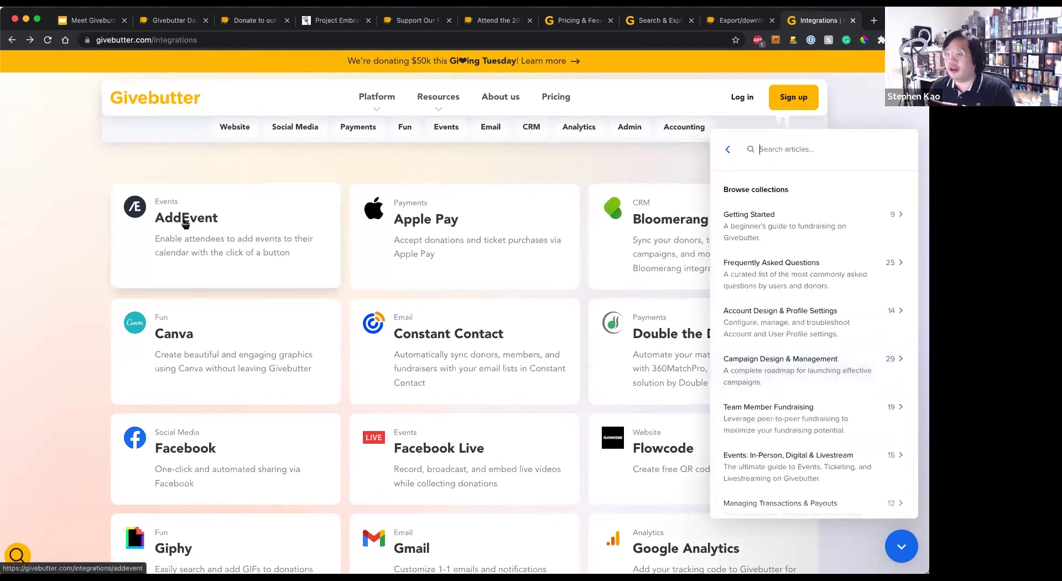